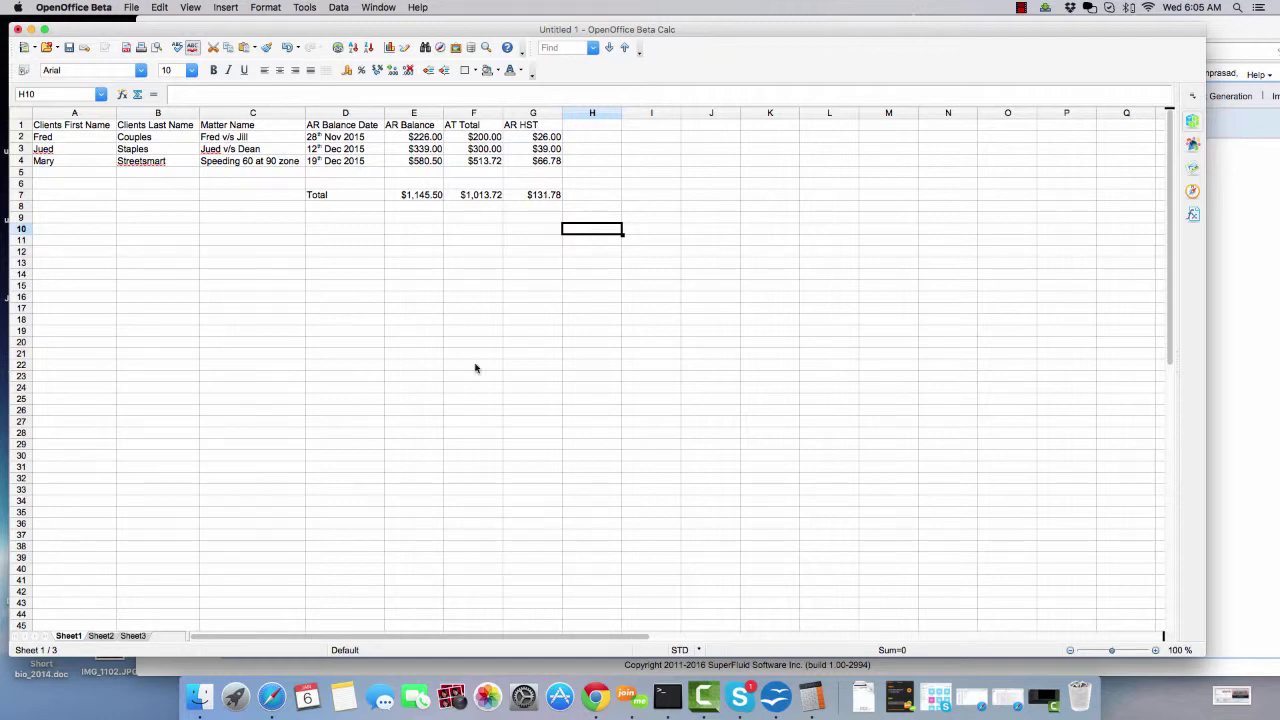
- Generate the general client balances PDF from the maximized uLaw Accounts page
left_click(1236, 273)
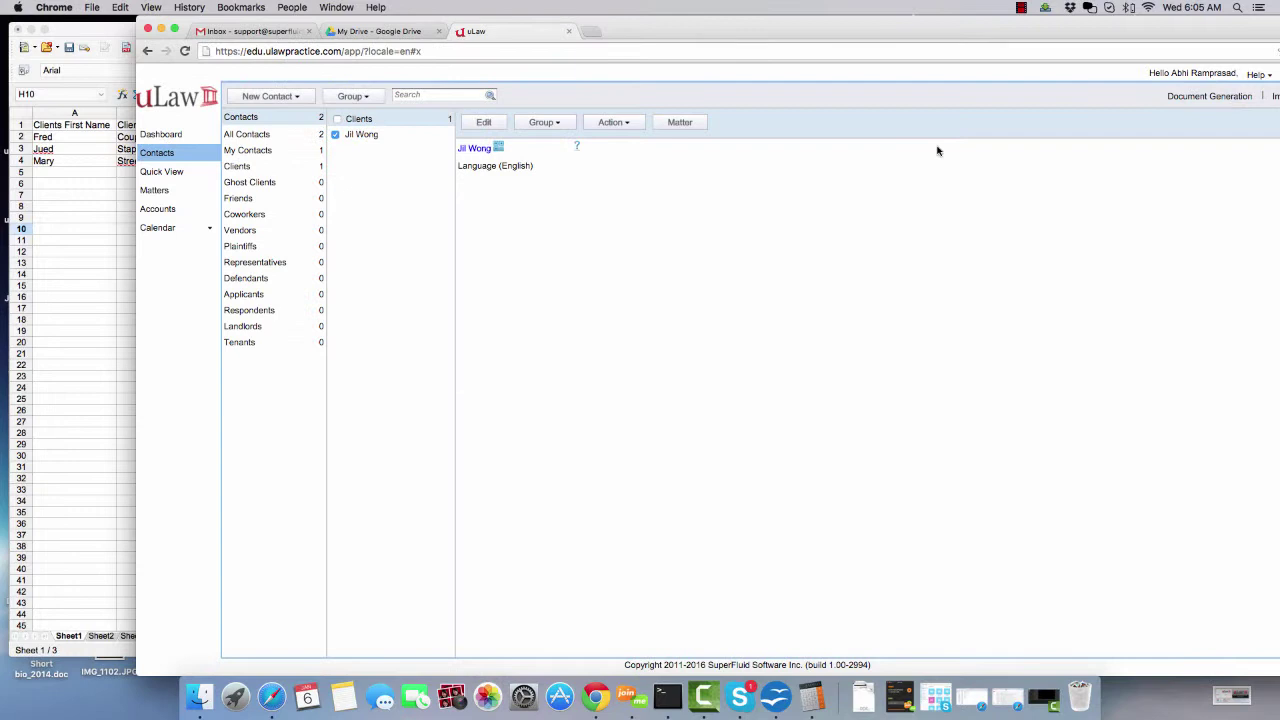
double_click(575, 34)
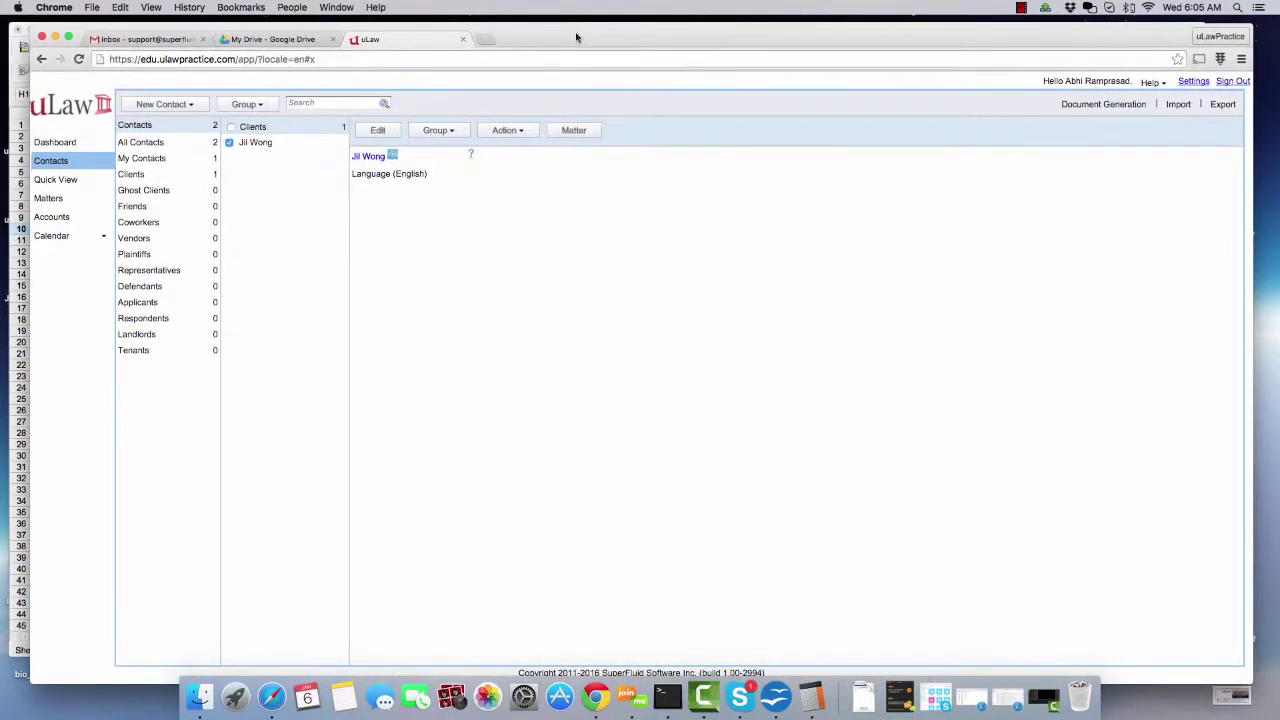
left_click(49, 218)
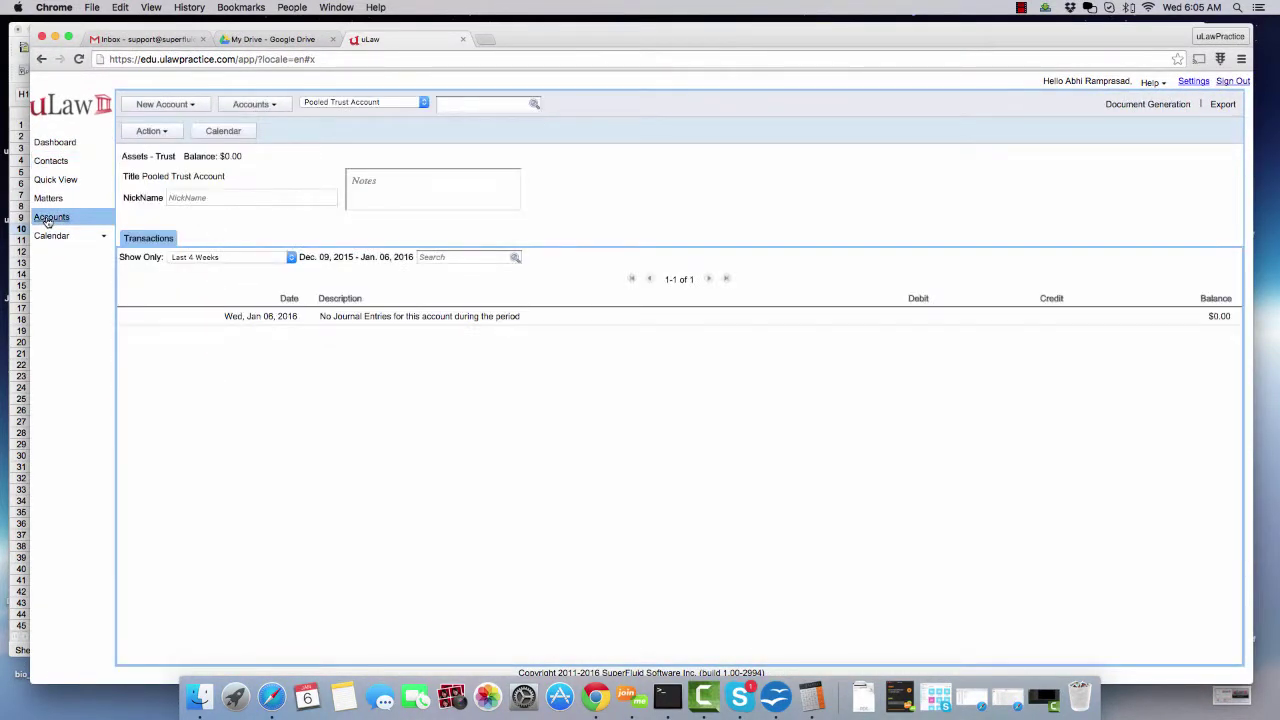
left_click(1153, 109)
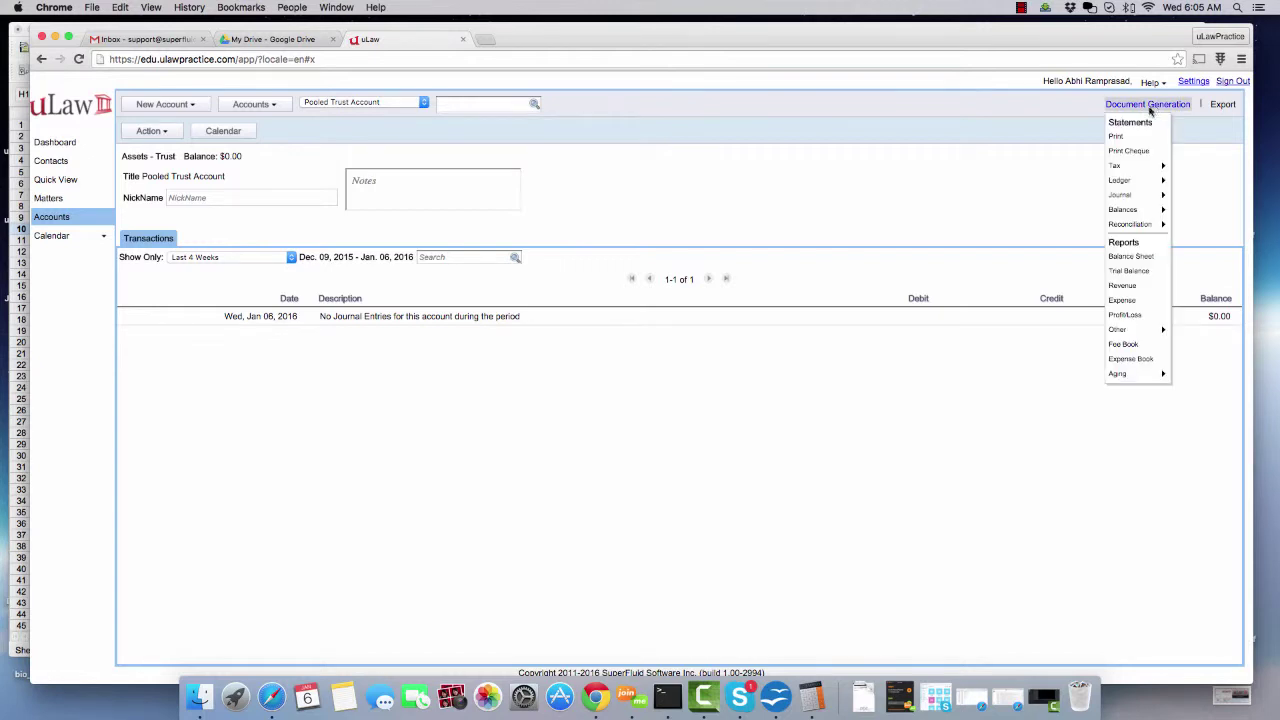
mouse_move(1137, 211)
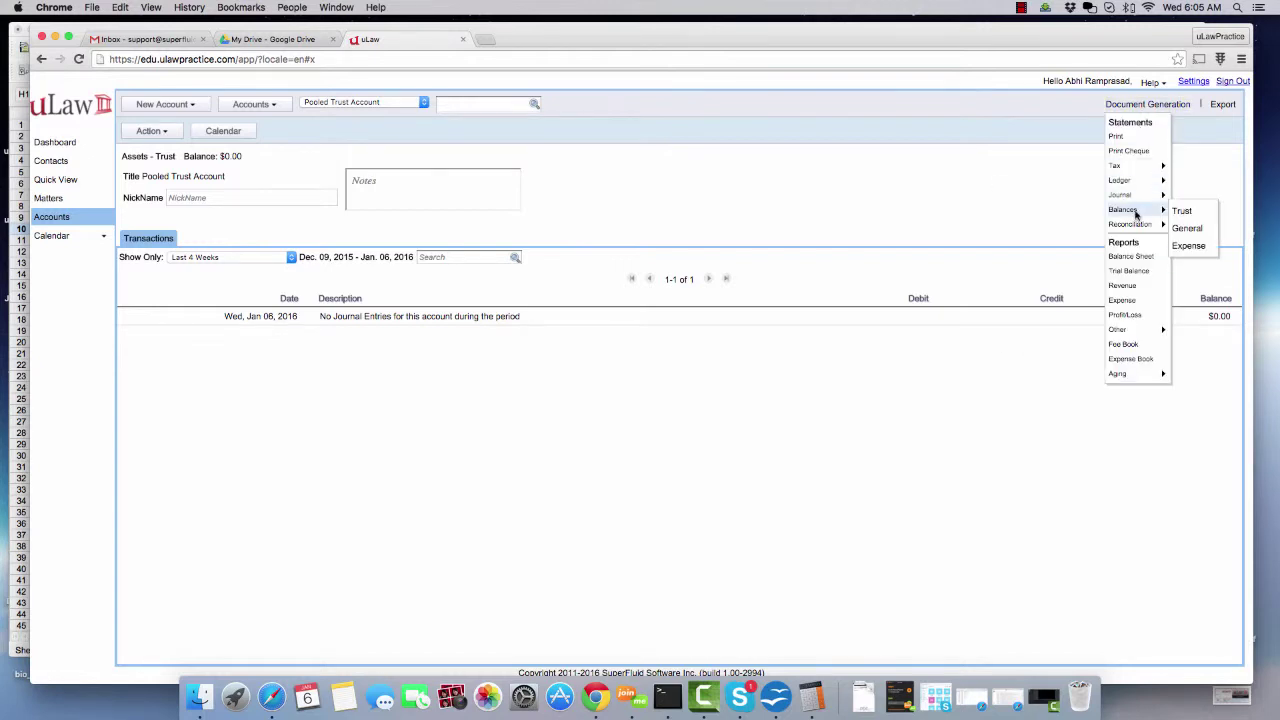
left_click(1190, 228)
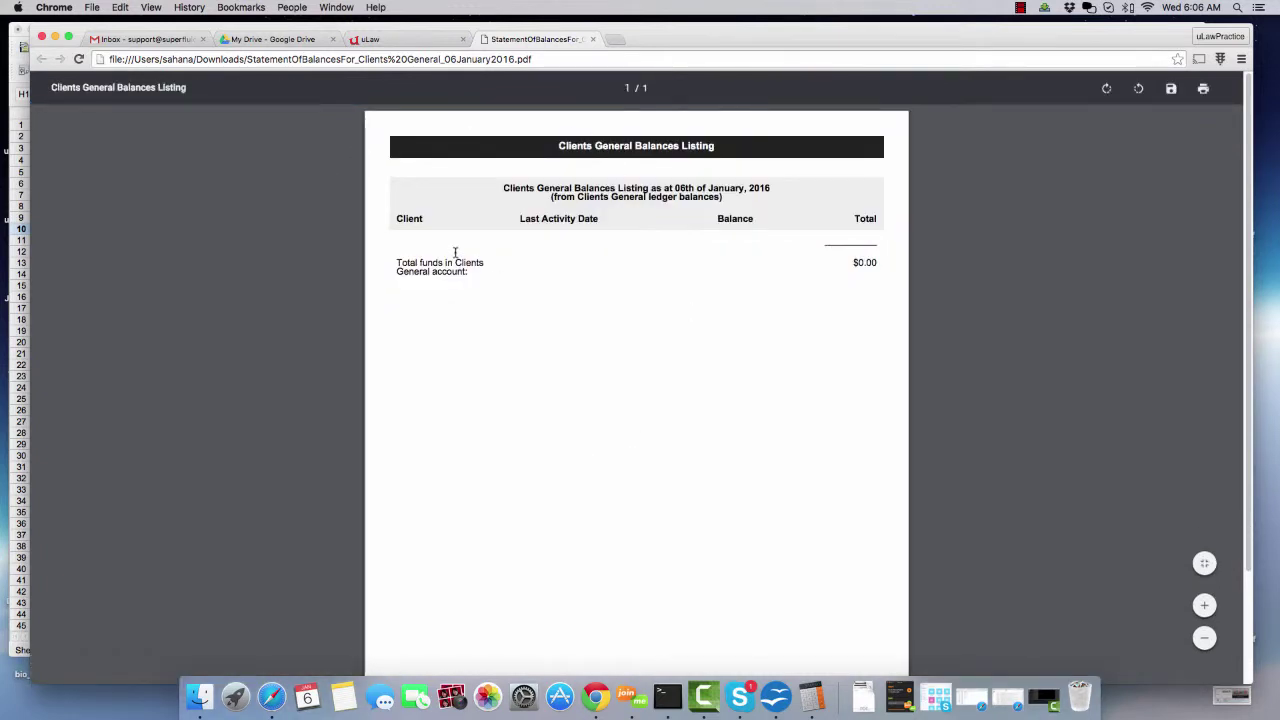
- Check the $0.00 listing against the spreadsheet totals row, then go back to uLaw
left_click(19, 195)
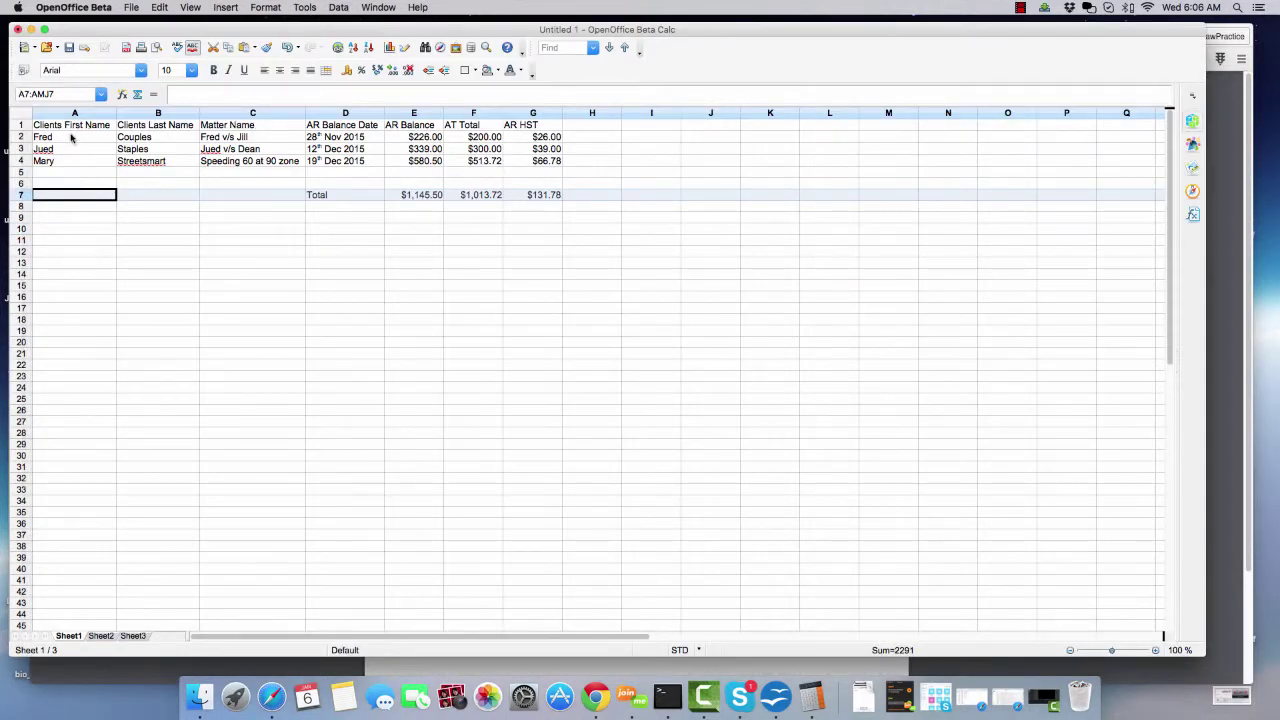
left_click(127, 669)
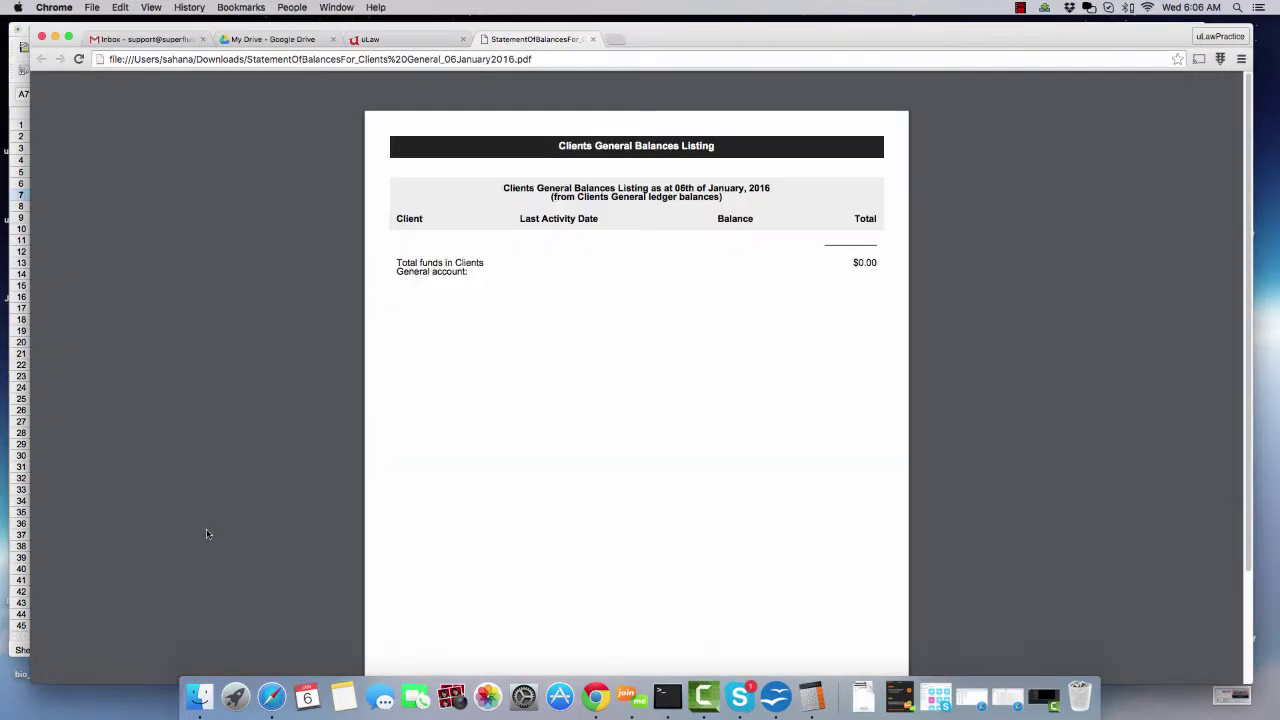
left_click(380, 40)
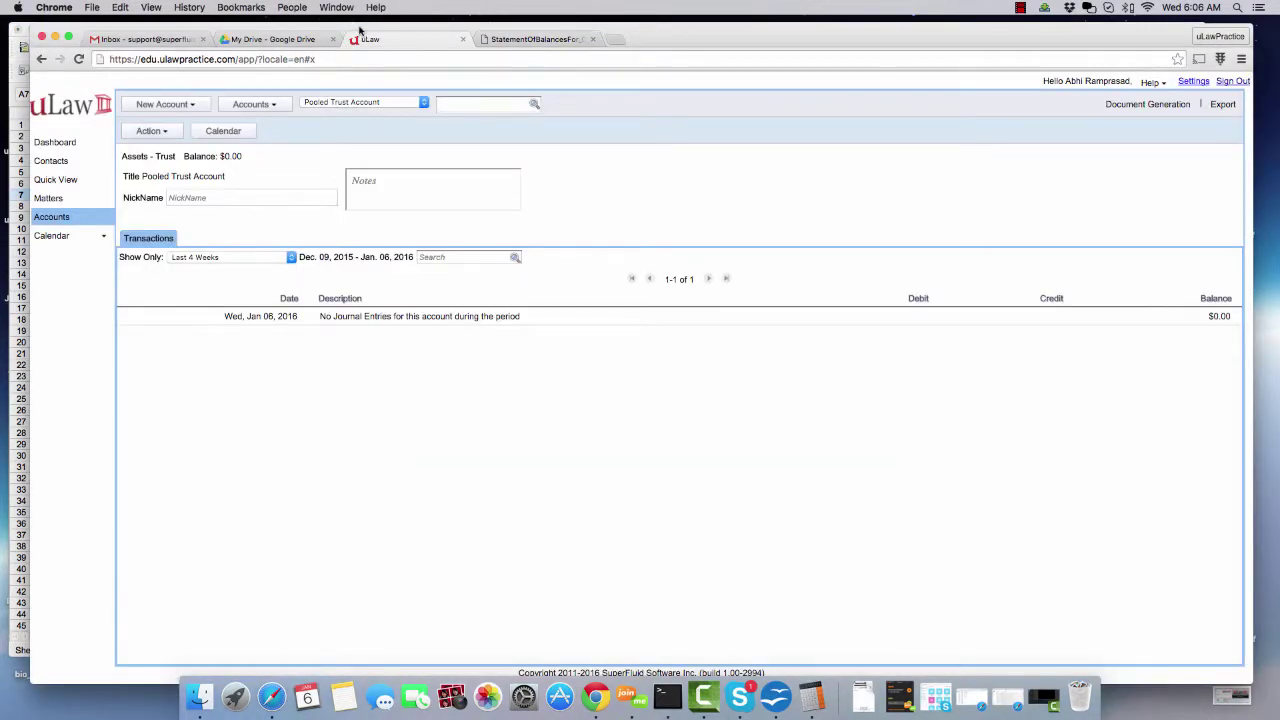
- Create a new client contact with the first client's first and last name and start a matter
left_click_drag(360, 31, 640, 25)
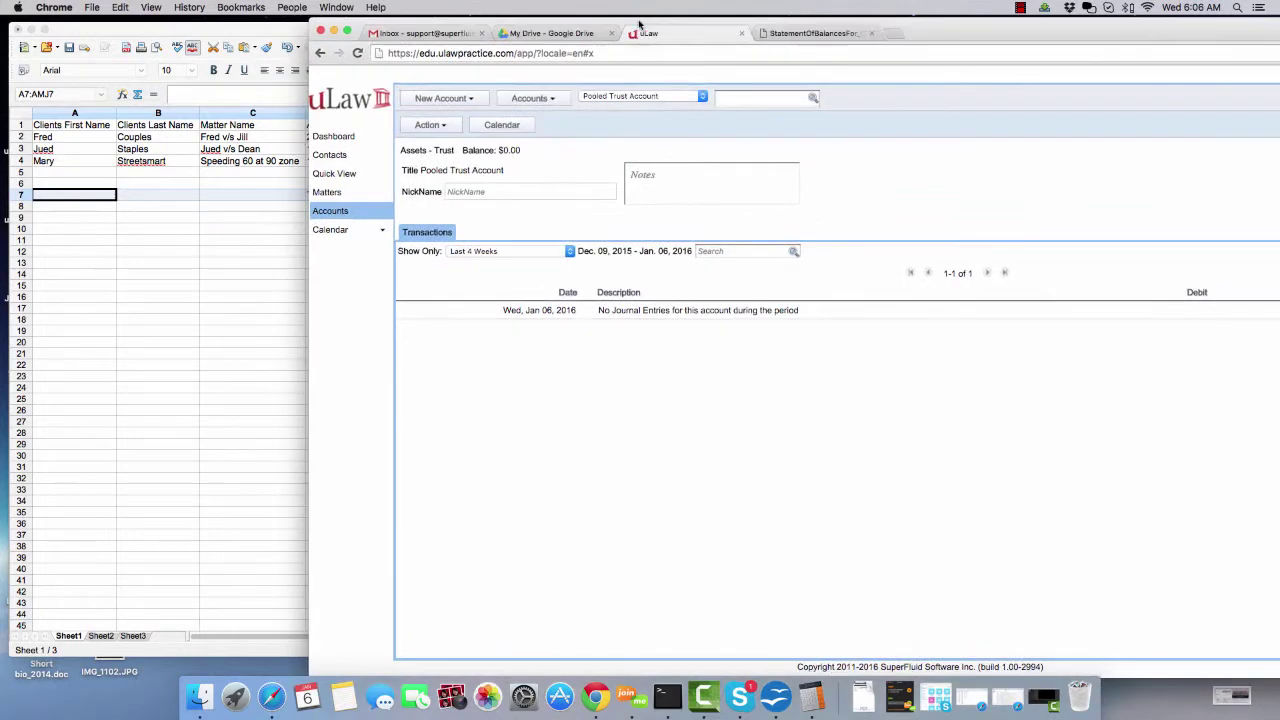
left_click(334, 157)
left_click(446, 99)
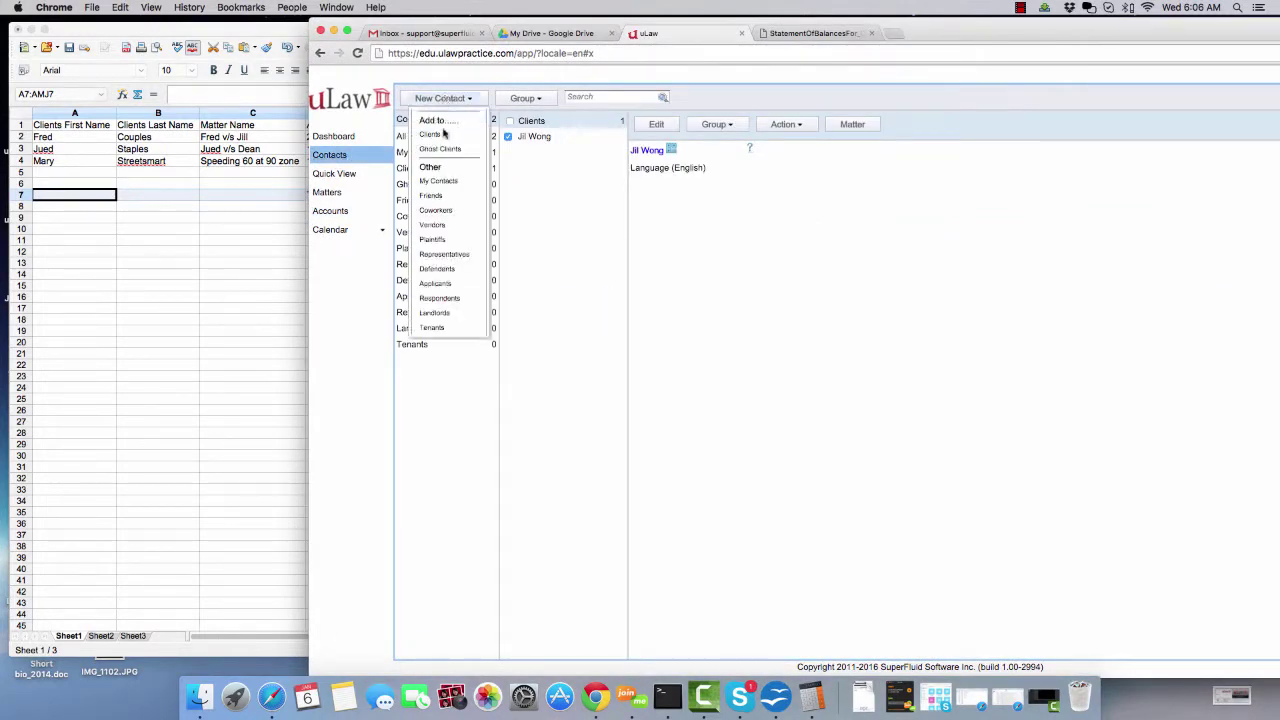
left_click(441, 136)
left_click(716, 157)
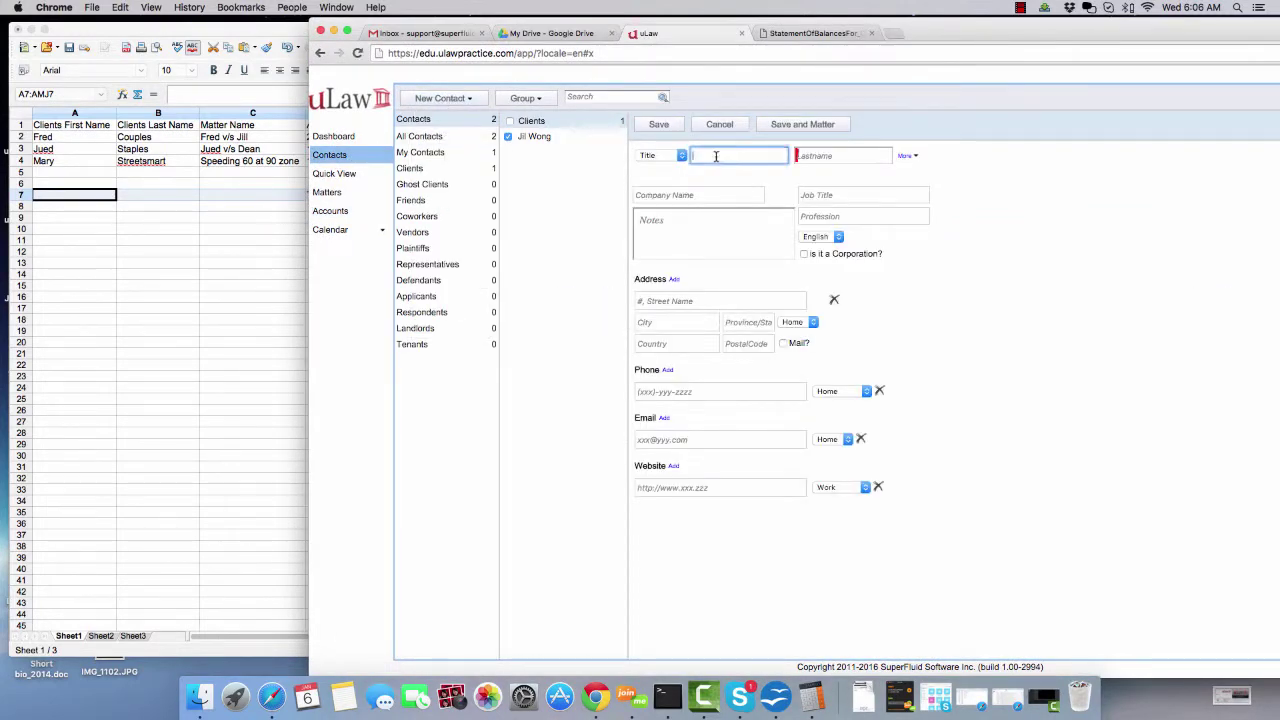
key("Tab")
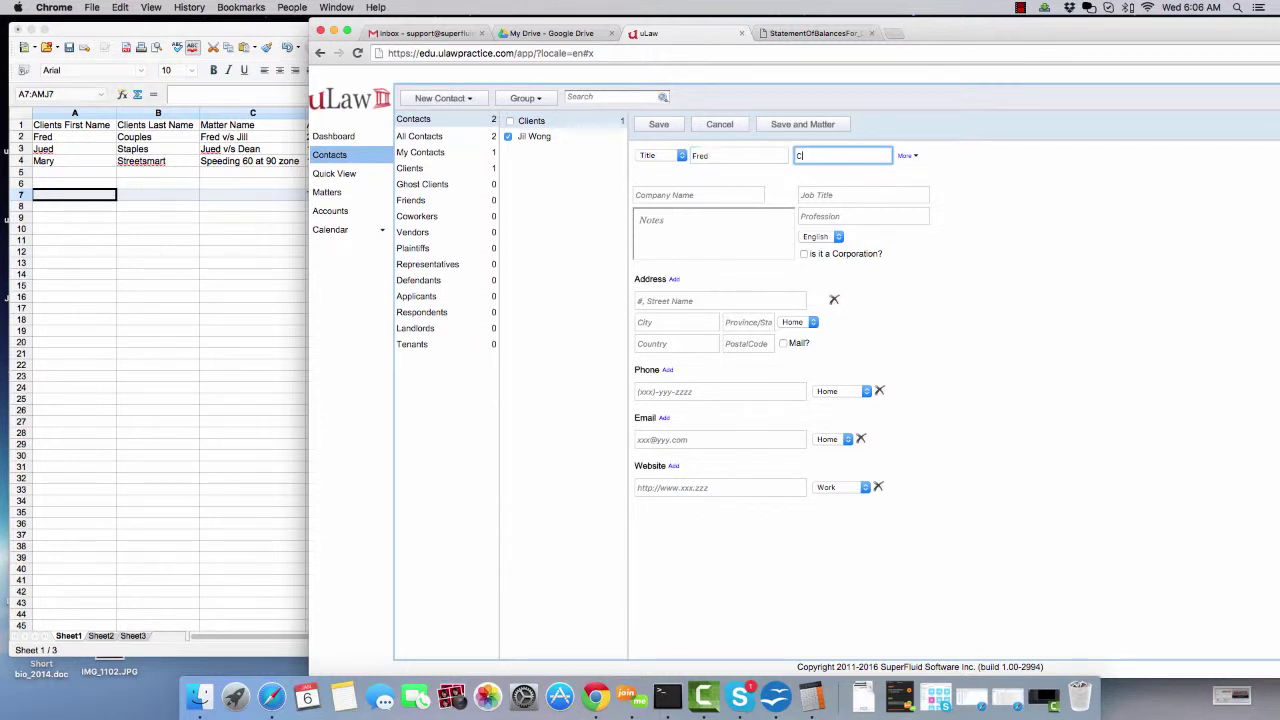
left_click(812, 124)
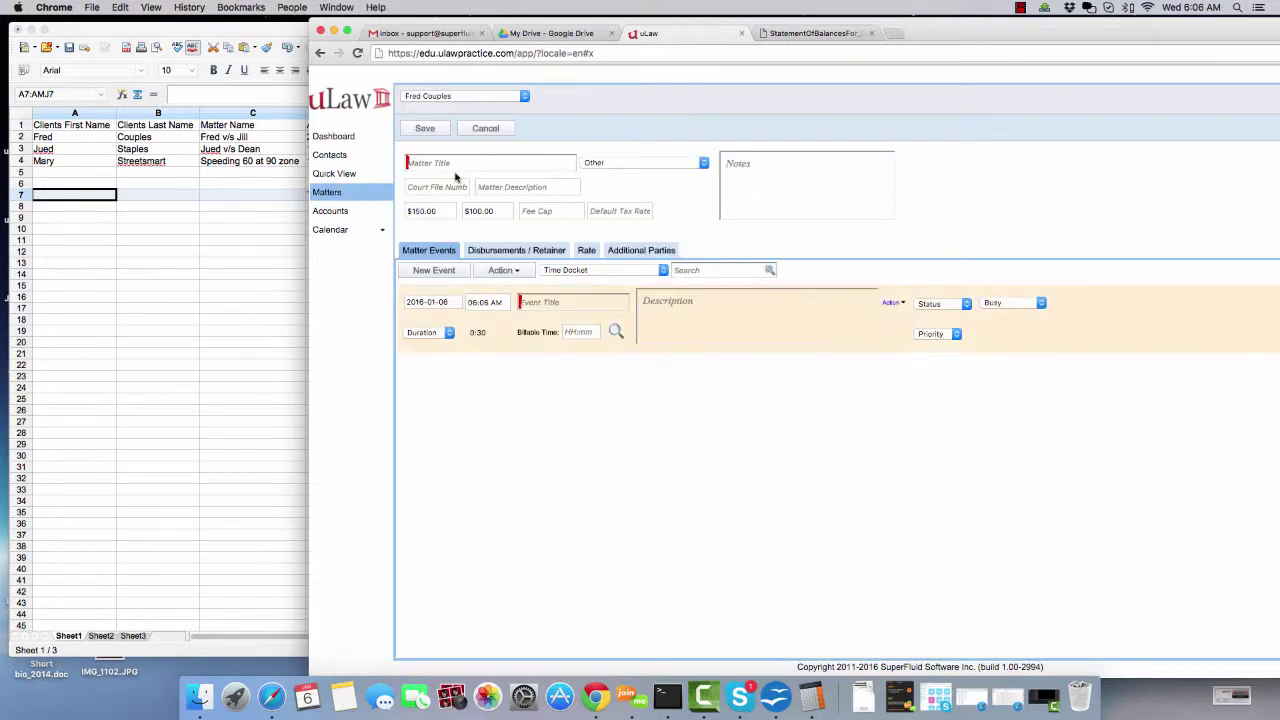
- Add a 2015-11-28 flat-rate event titled AR Balance from Previous System to the matter
left_click(453, 163)
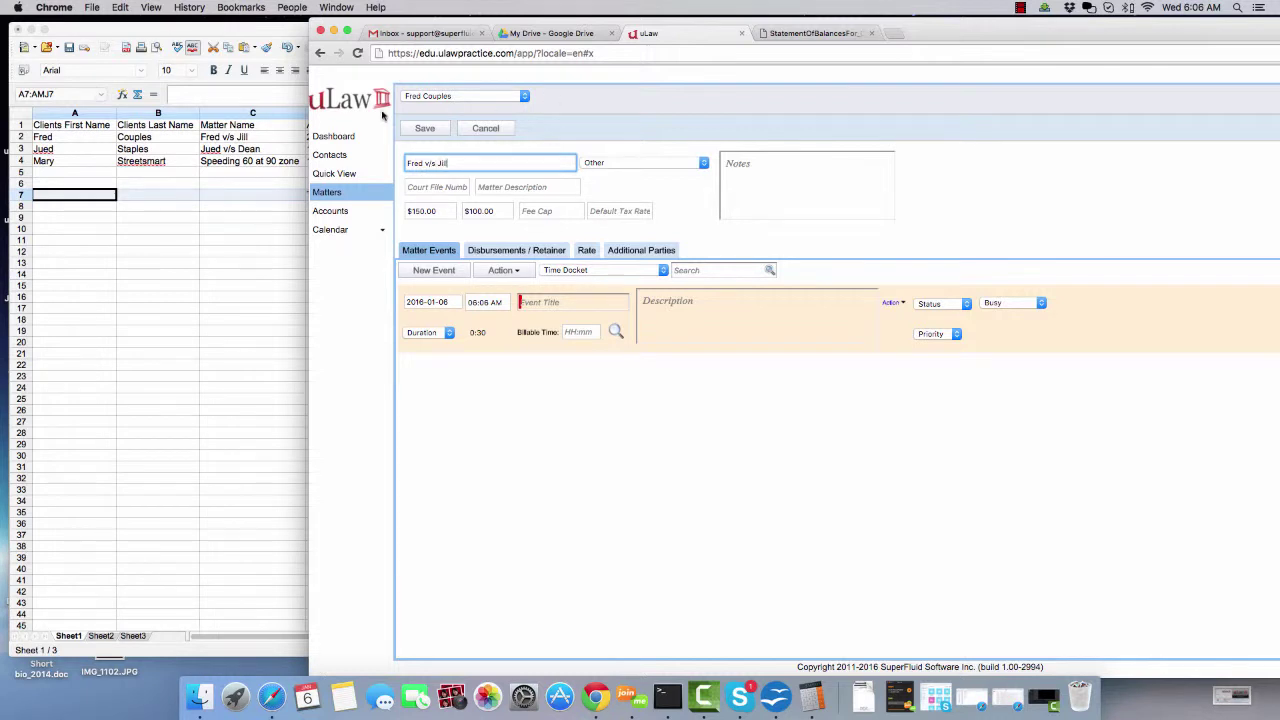
left_click_drag(979, 37, 1125, 35)
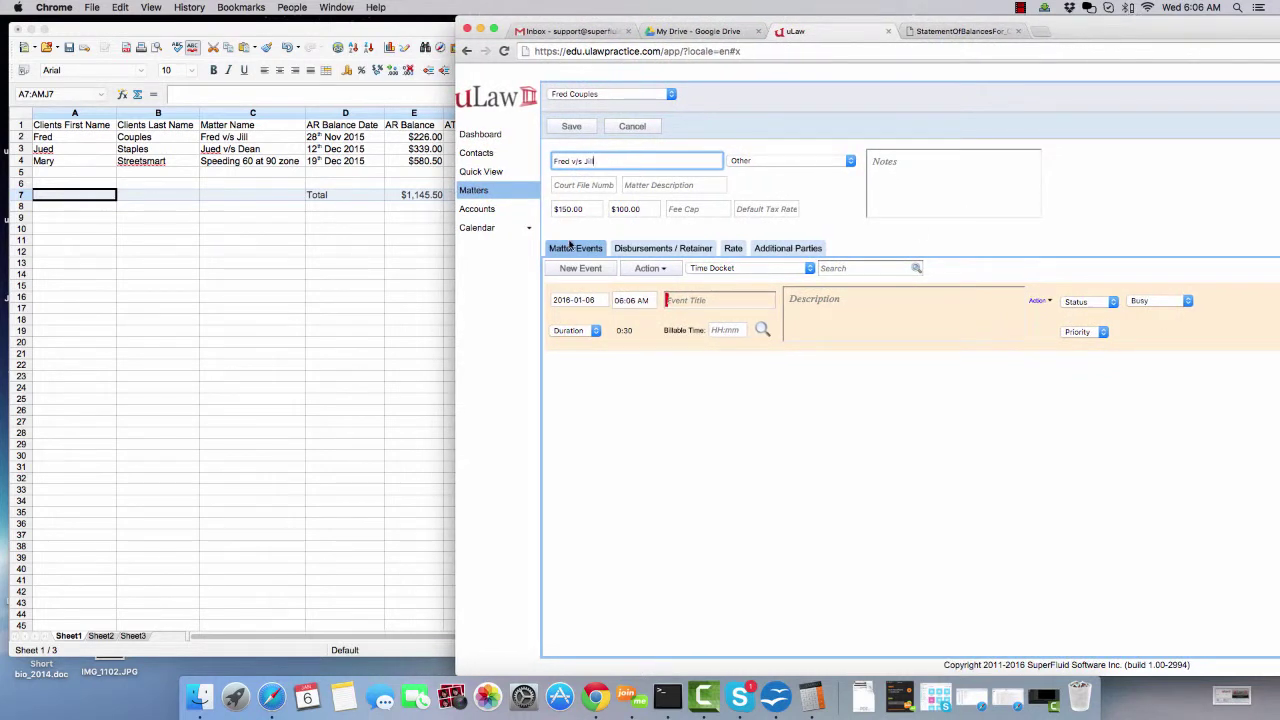
left_click(592, 300)
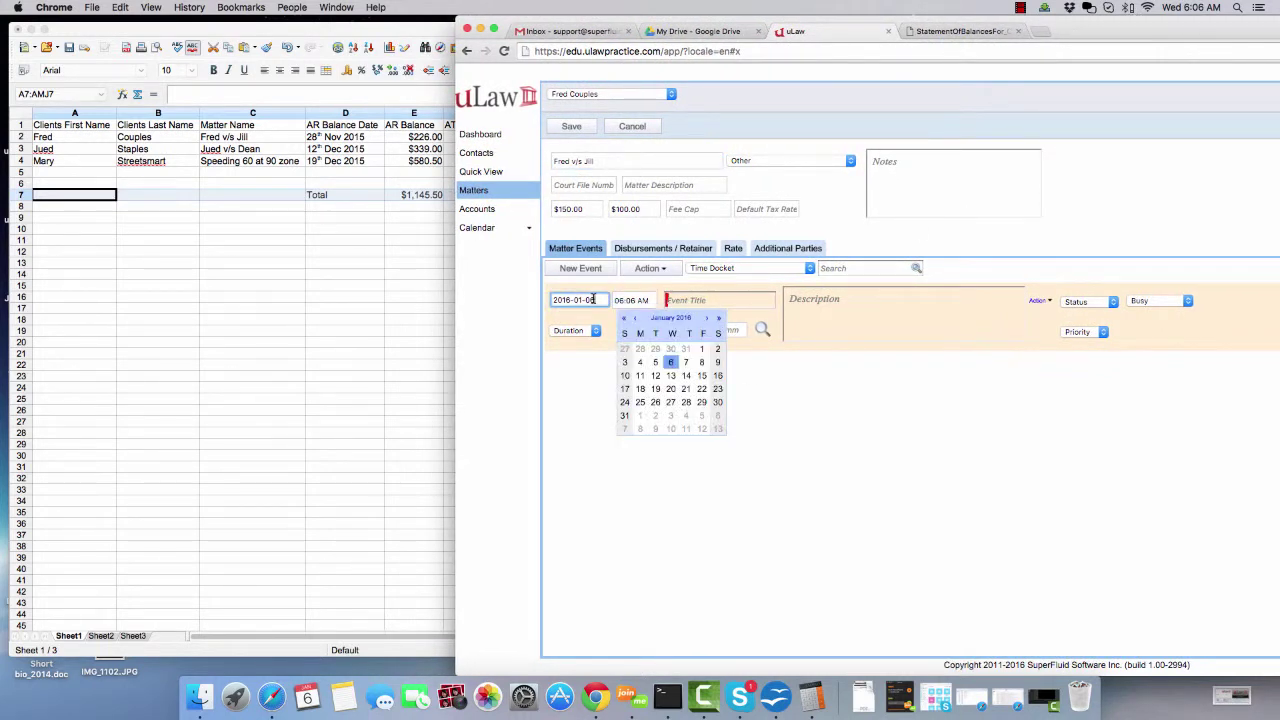
left_click(635, 318)
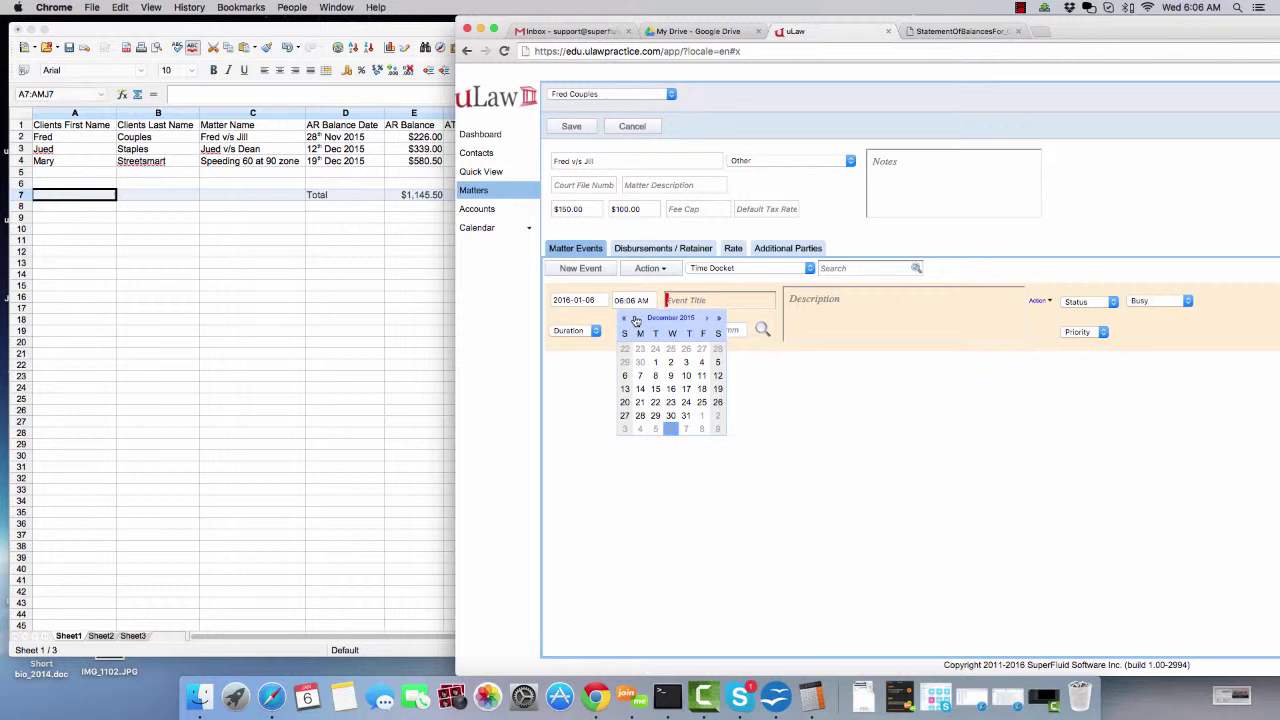
left_click(717, 350)
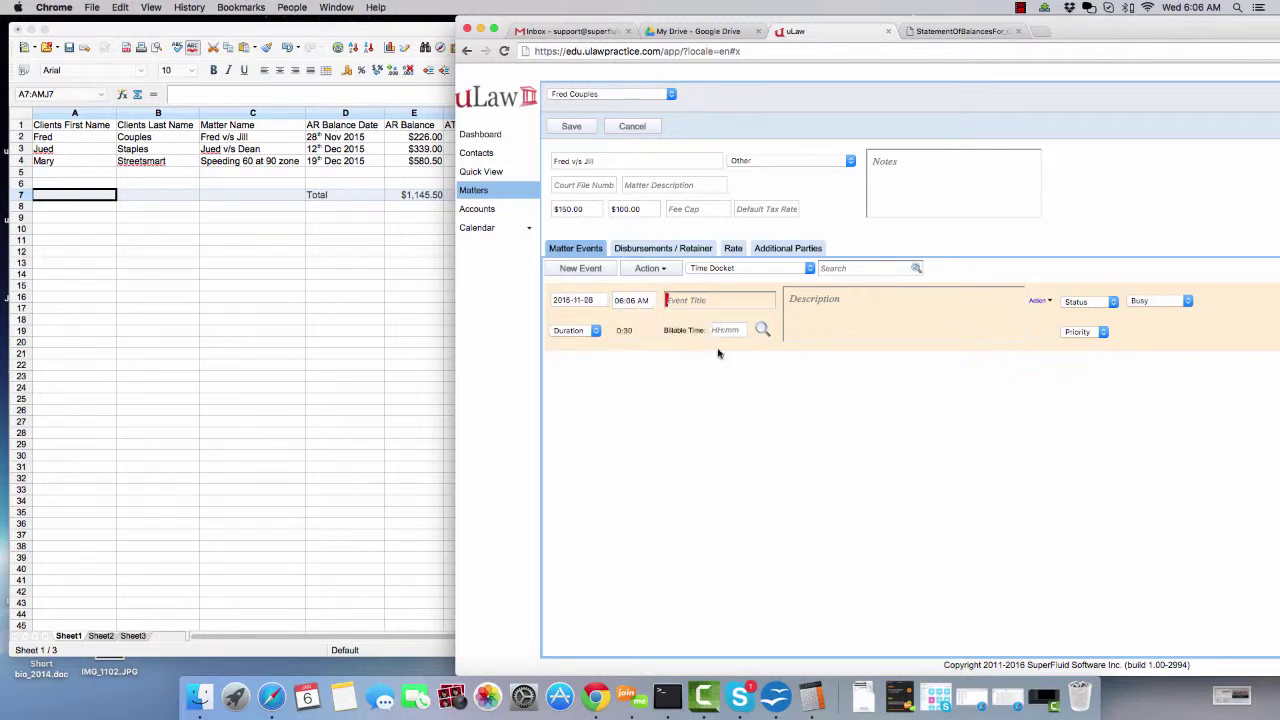
left_click(1039, 300)
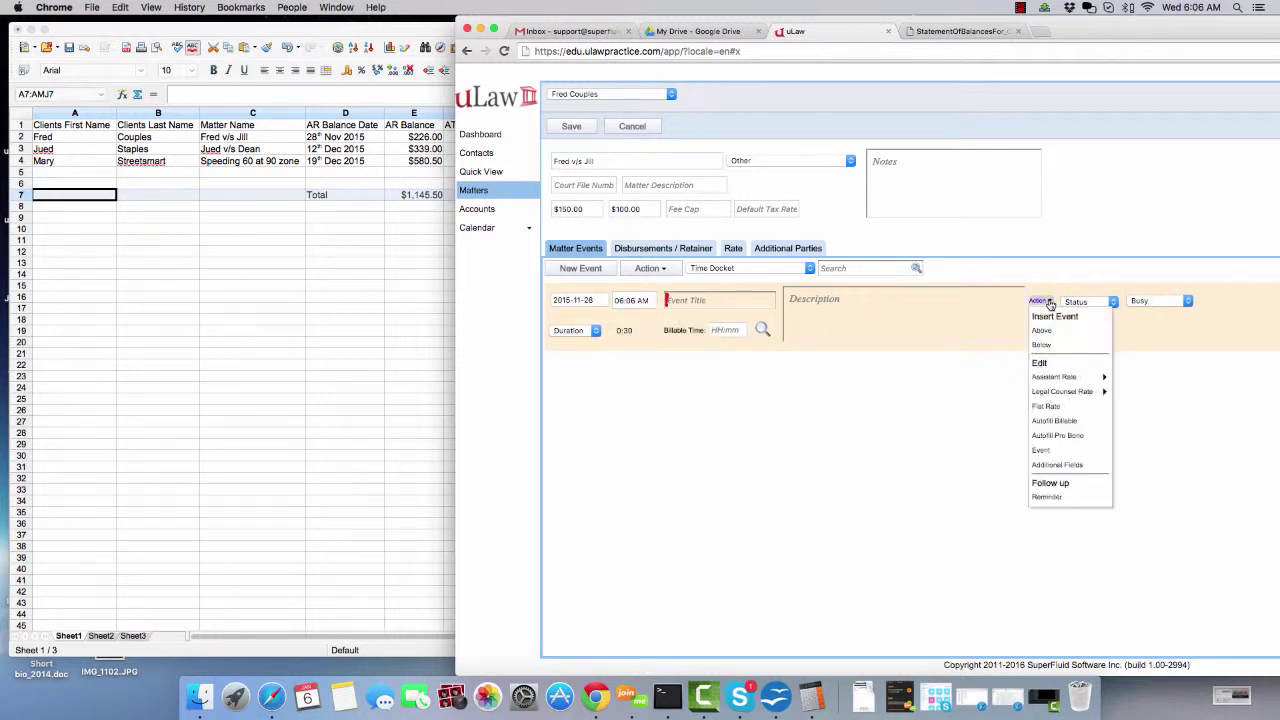
left_click(1046, 406)
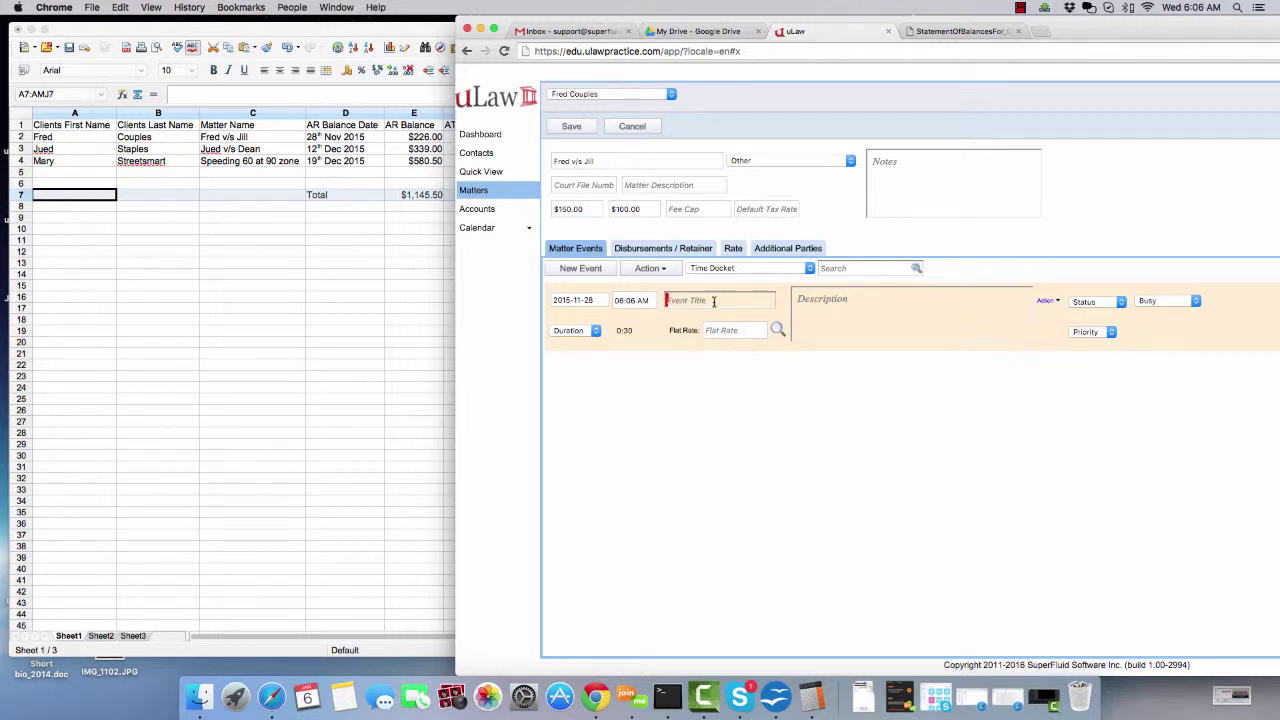
left_click(713, 300)
type("AR Balance from Prev")
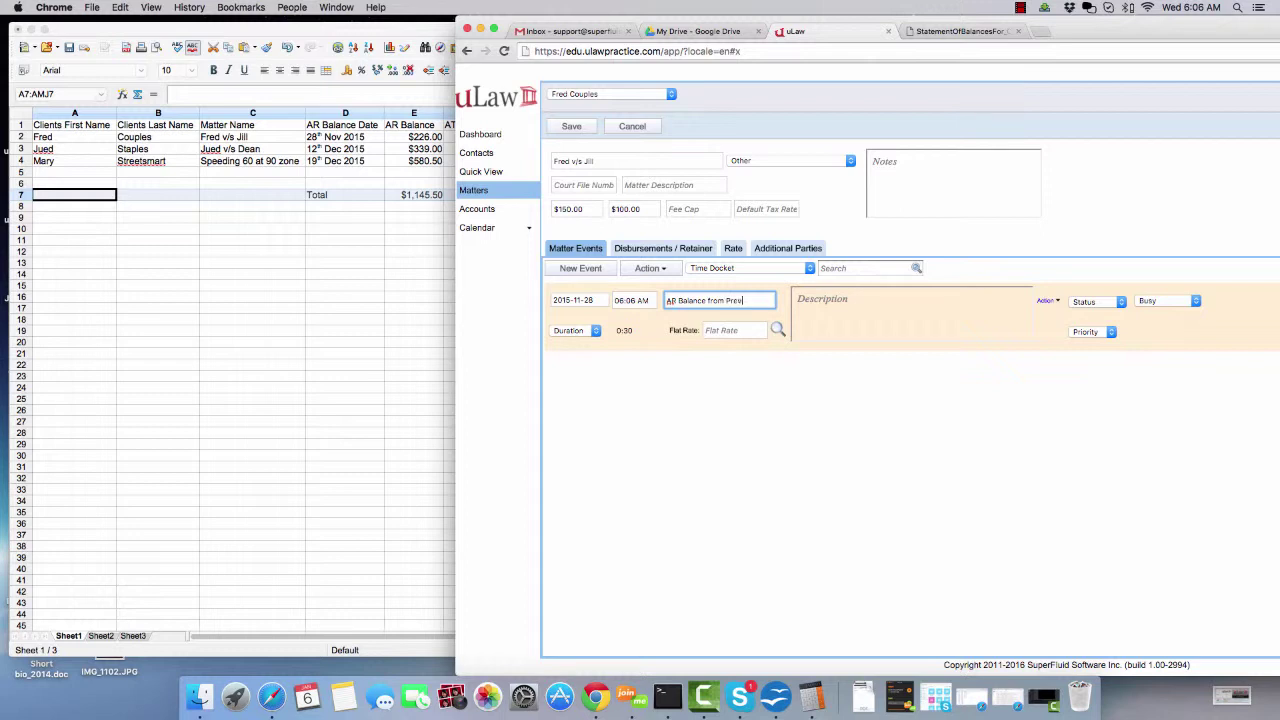
type("em")
left_click(721, 328)
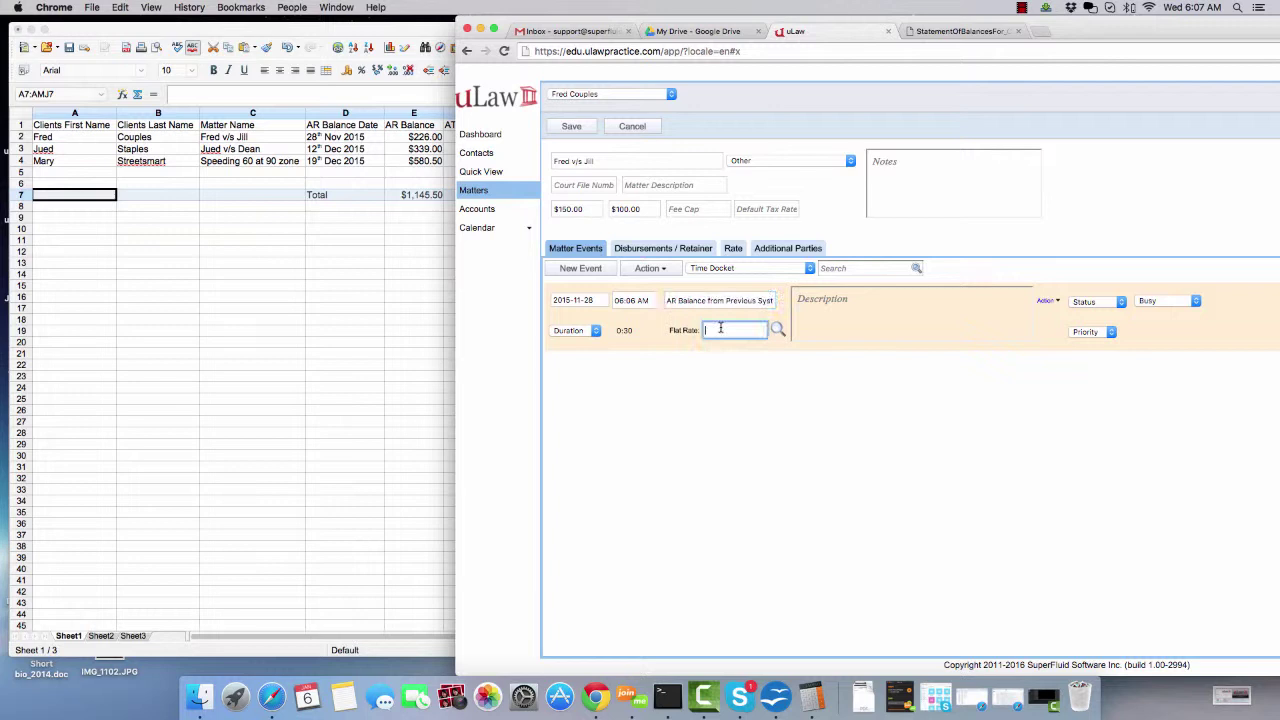
- Set the event's flat rate to 200 and save the first client's matter
type("200")
left_click(572, 127)
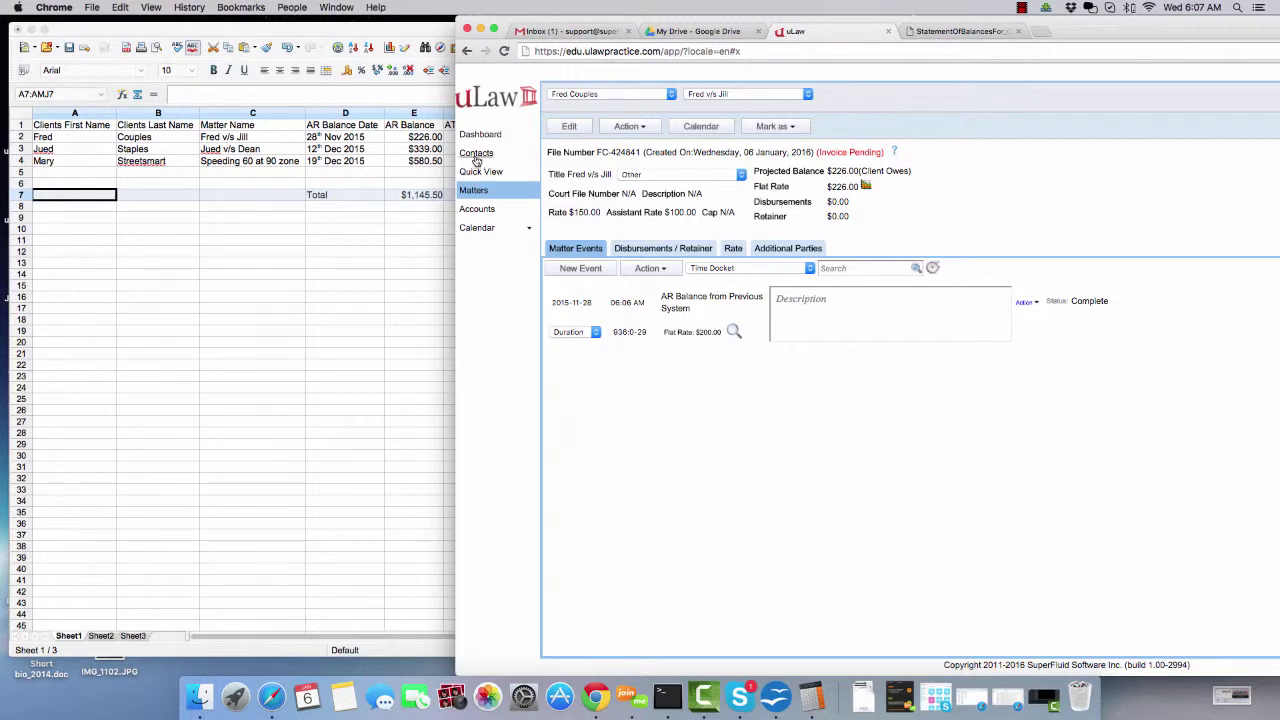
left_click(476, 155)
- Start a new client contact with the second client's first and last name
left_click(595, 100)
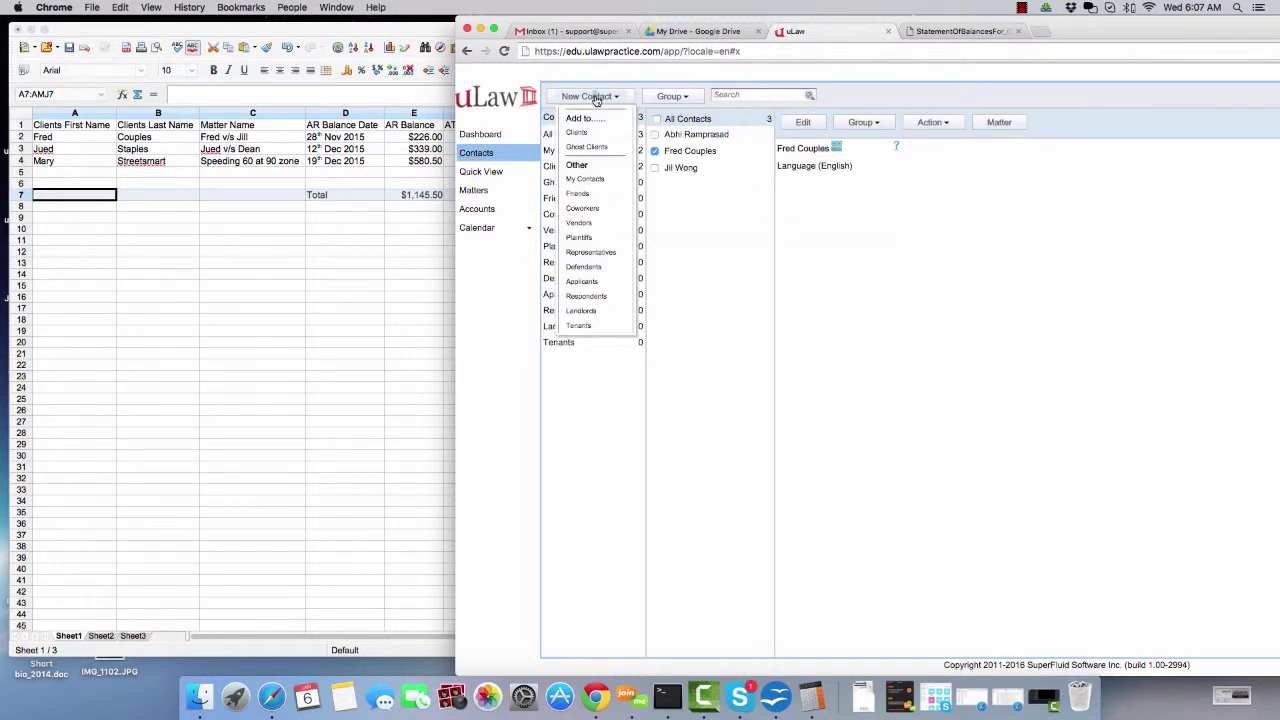
left_click(593, 136)
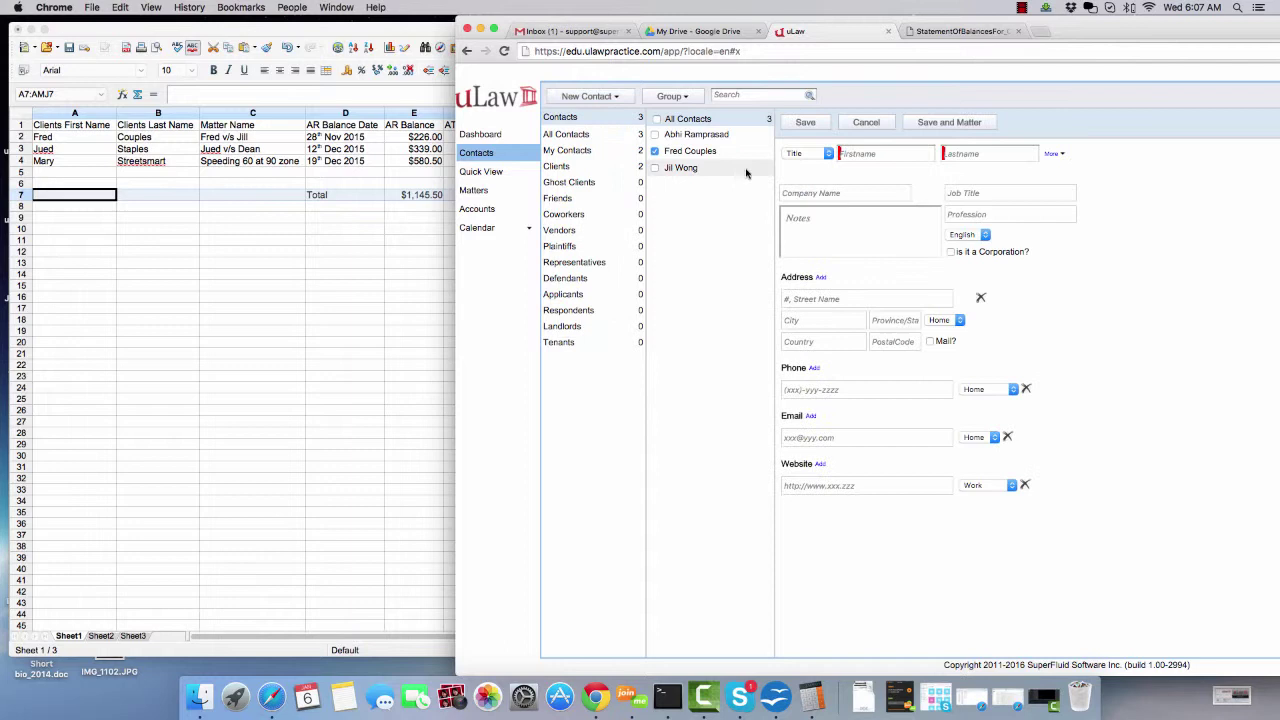
left_click(860, 153)
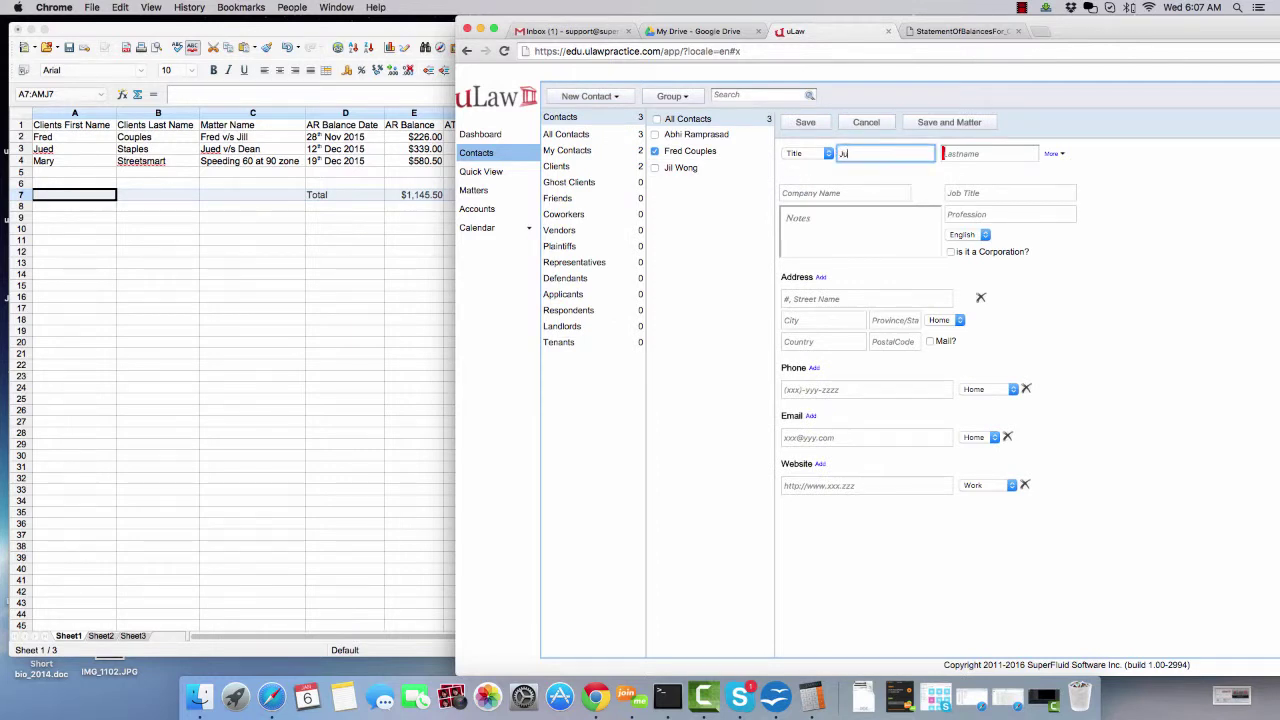
key("Tab")
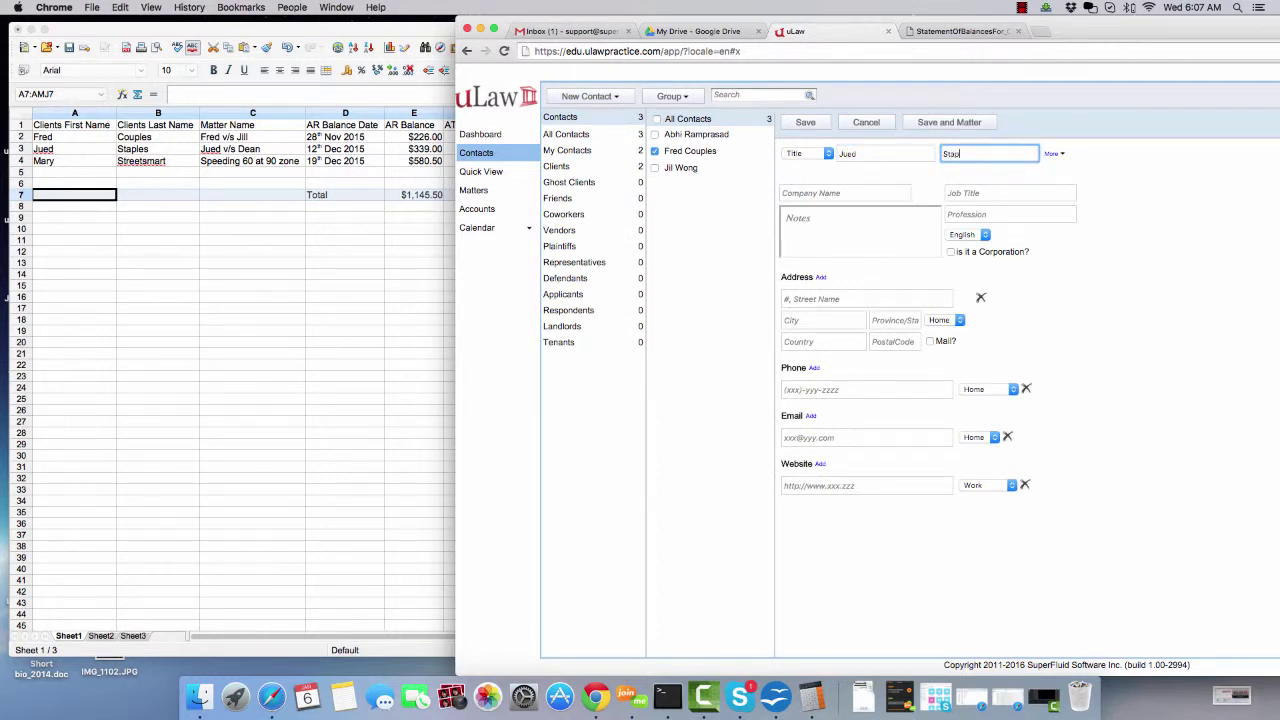
- Save the second client's contact, start its matter, and date the event 2015-12-12
left_click(933, 124)
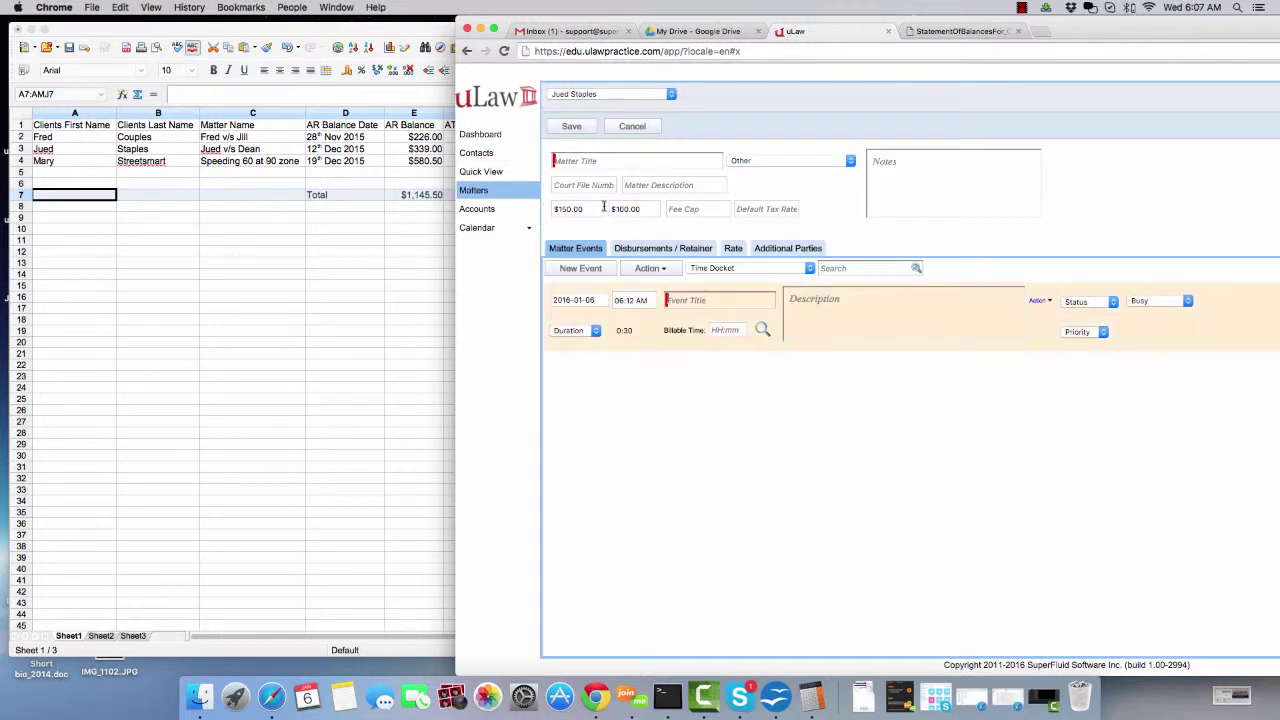
left_click(585, 158)
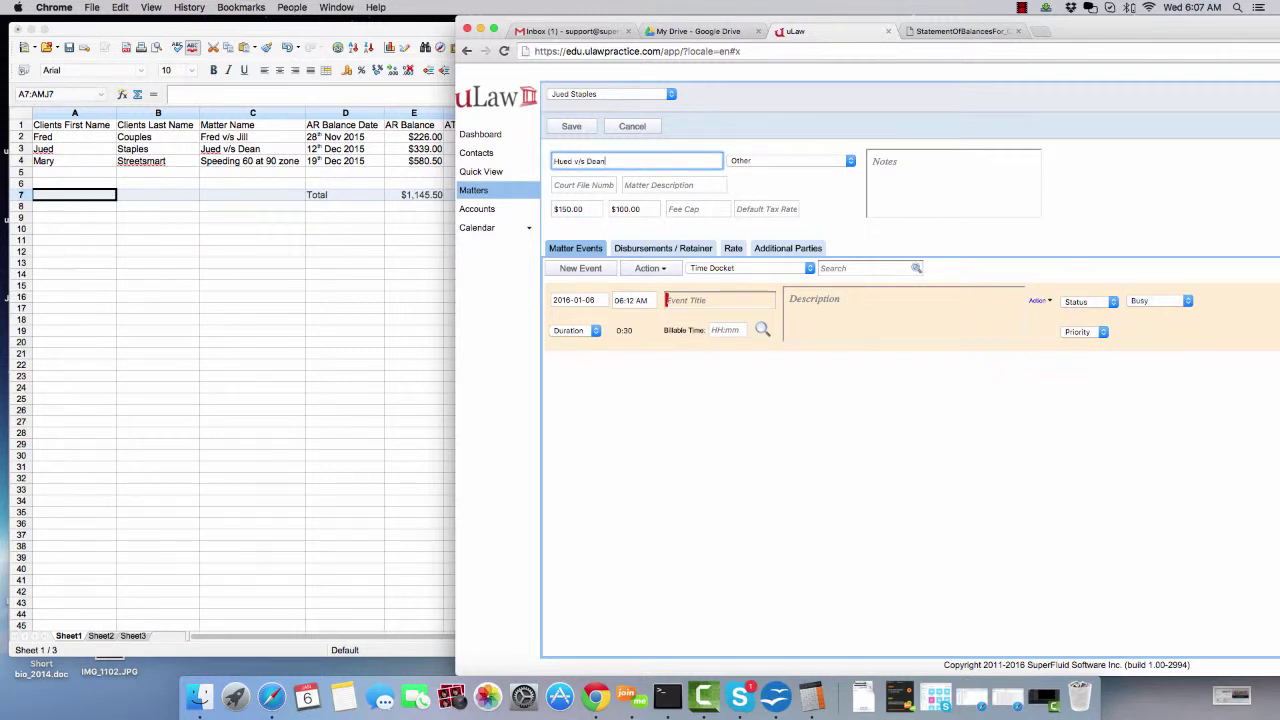
left_click(574, 300)
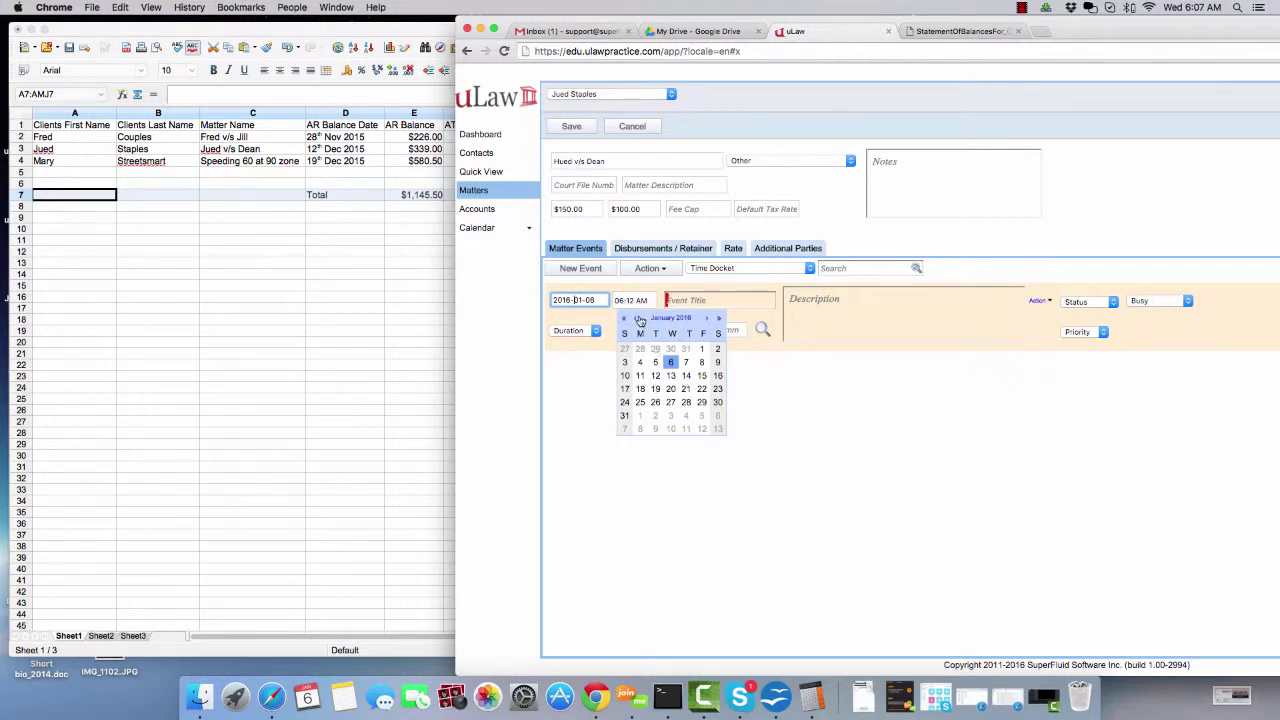
left_click(636, 318)
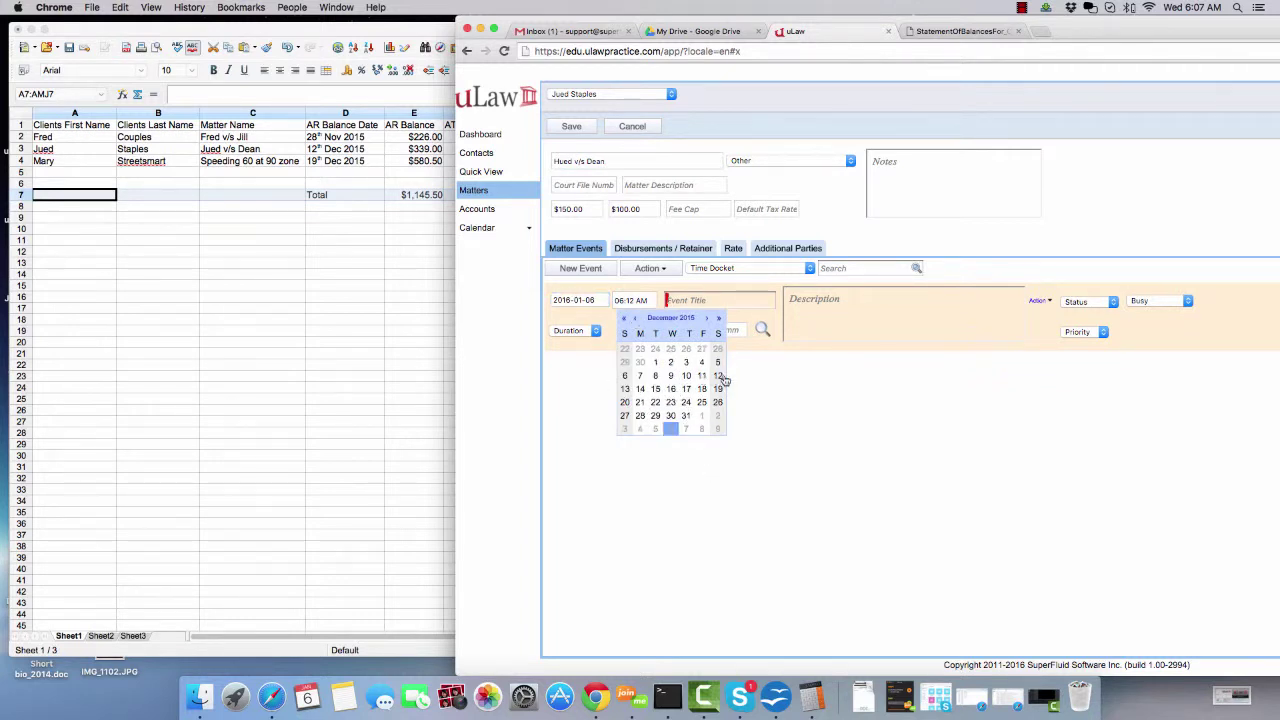
left_click(718, 376)
- Title the event AR Balance from Previous System, bill a $300 flat rate, and save
left_click(695, 300)
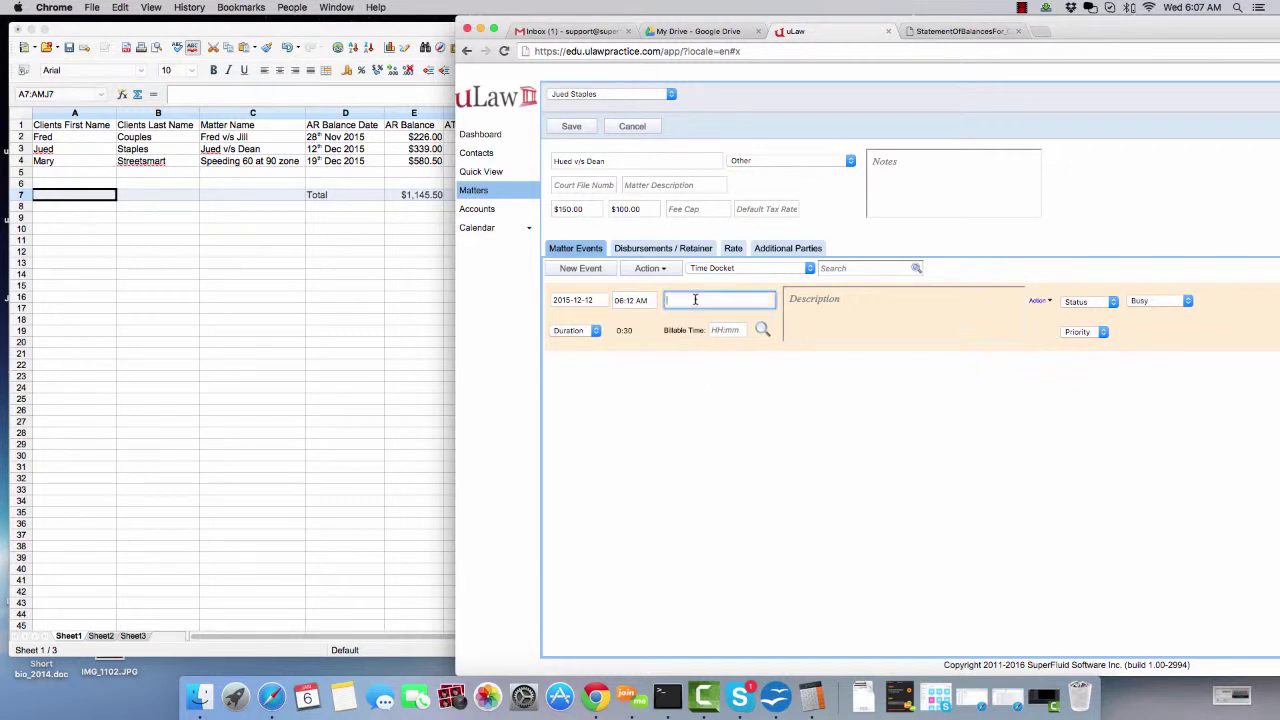
type("AR Bala")
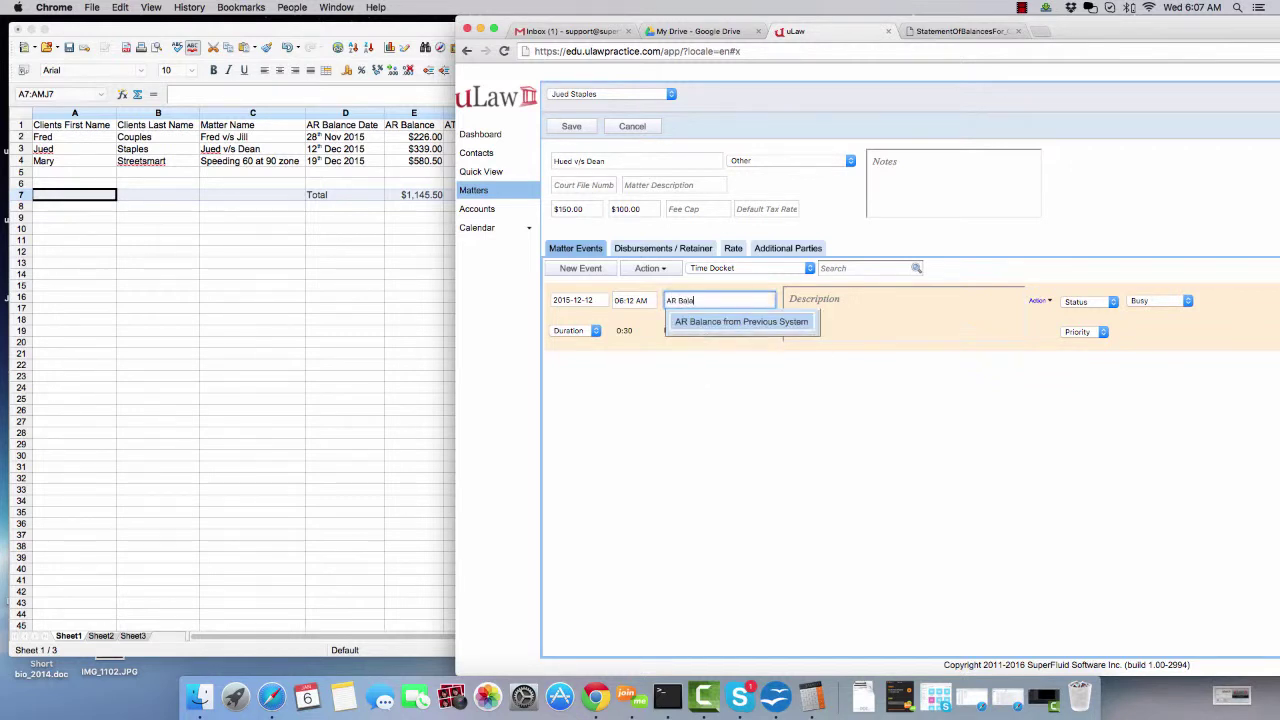
type("nce from Previous")
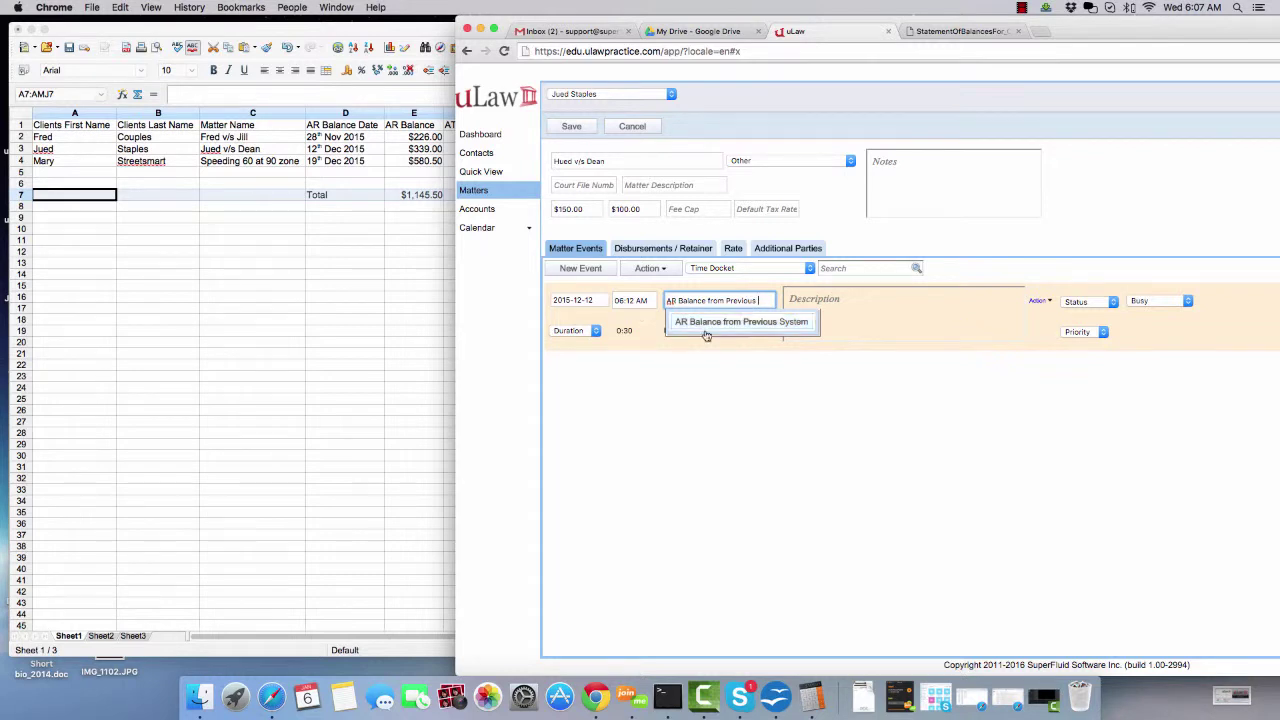
left_click(706, 322)
left_click(1043, 302)
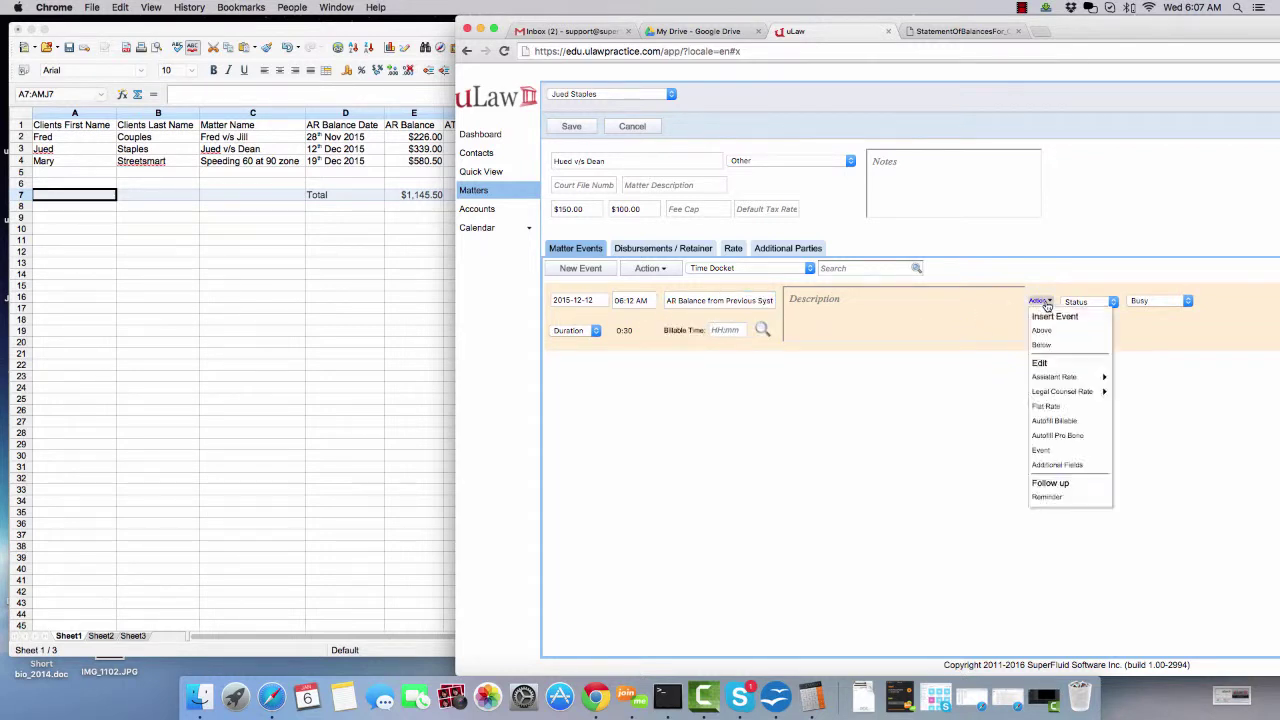
left_click(1055, 407)
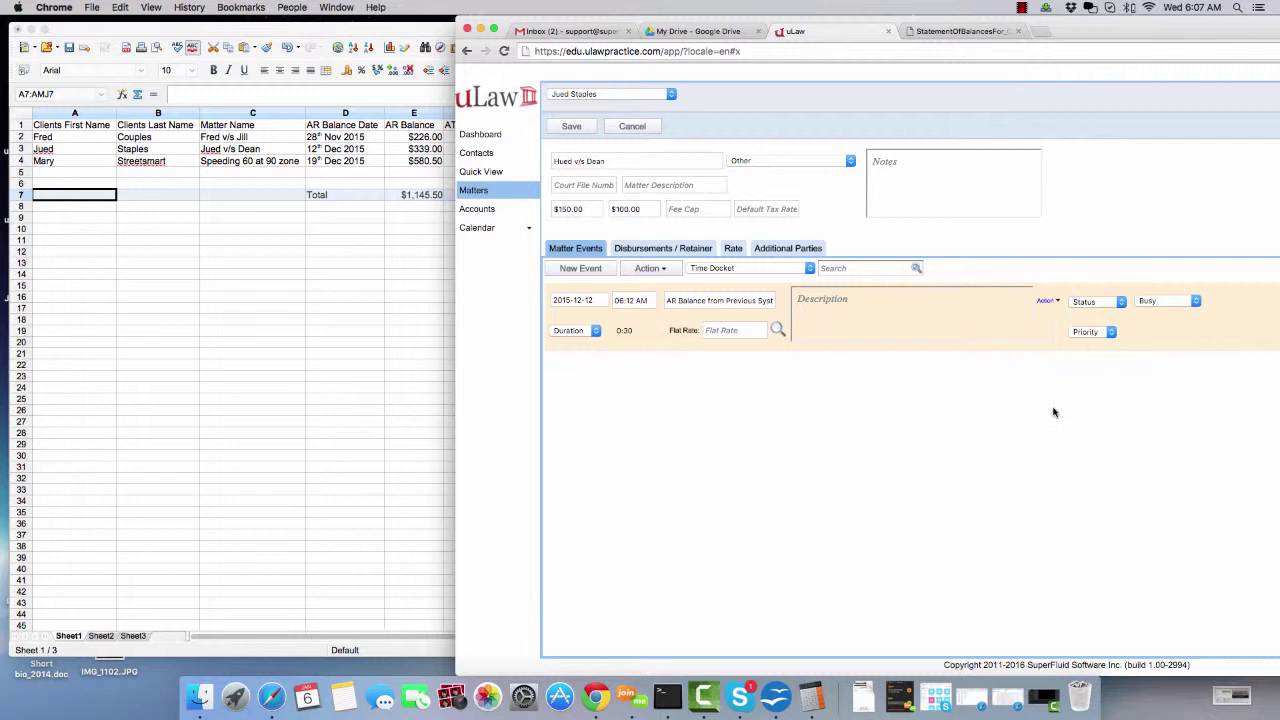
left_click(737, 328)
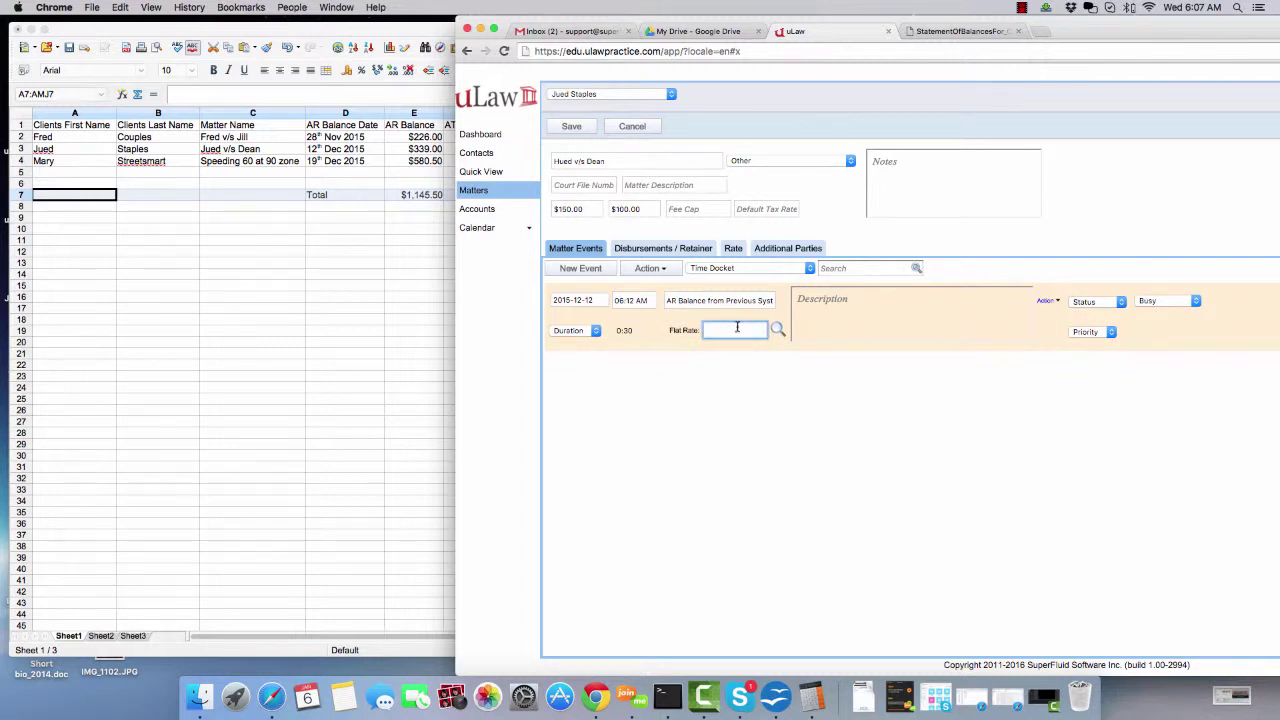
type("300")
left_click_drag(588, 20, 648, 22)
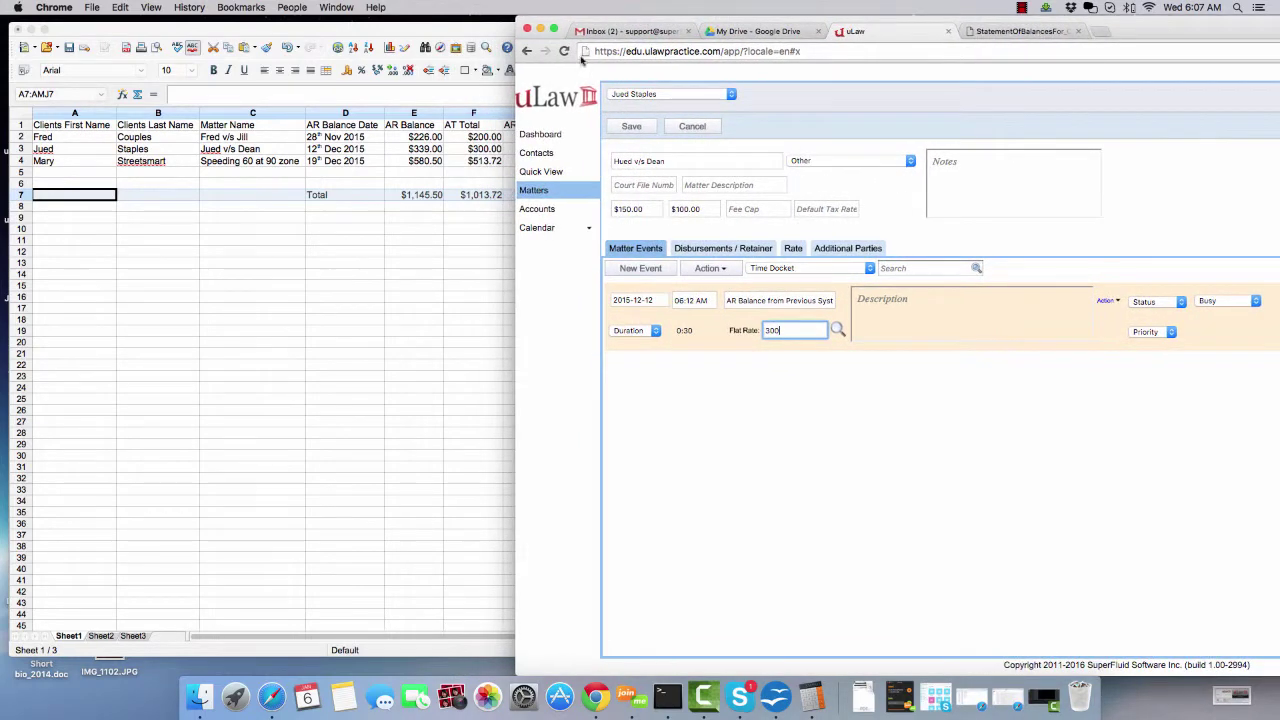
left_click(630, 127)
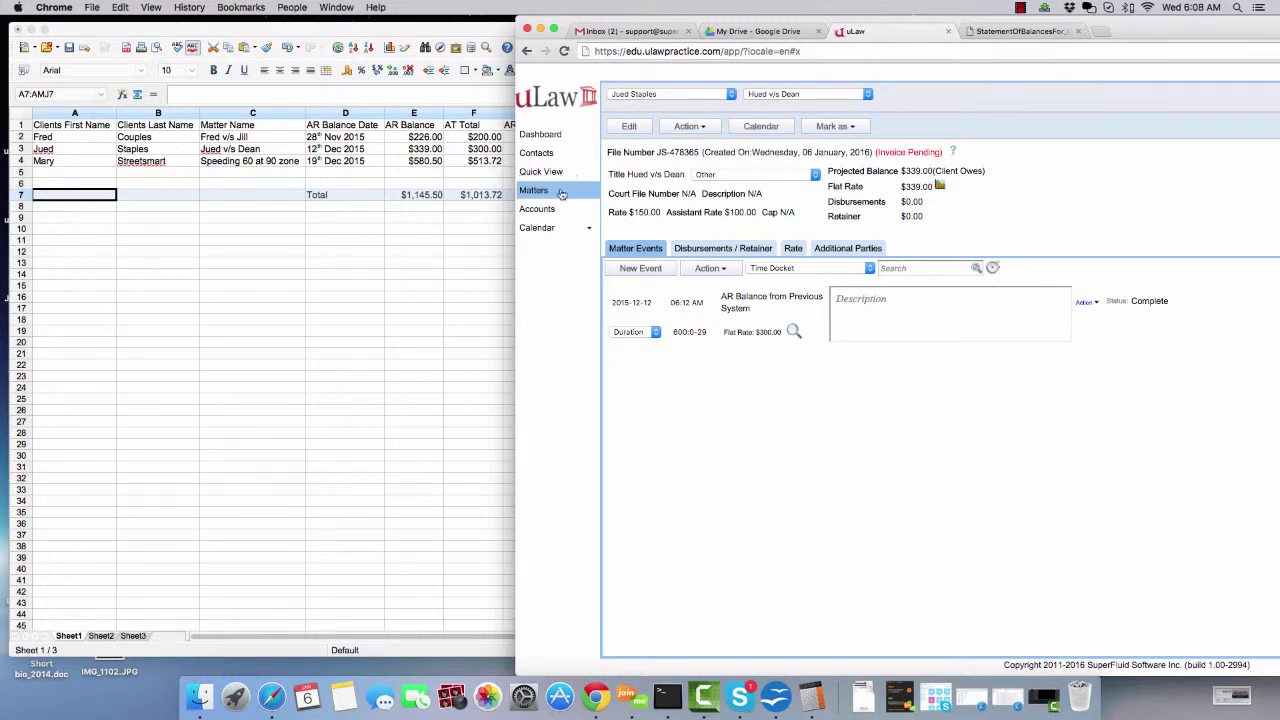
- Add the third client as a new contact with first and last name and start their matter
left_click(542, 154)
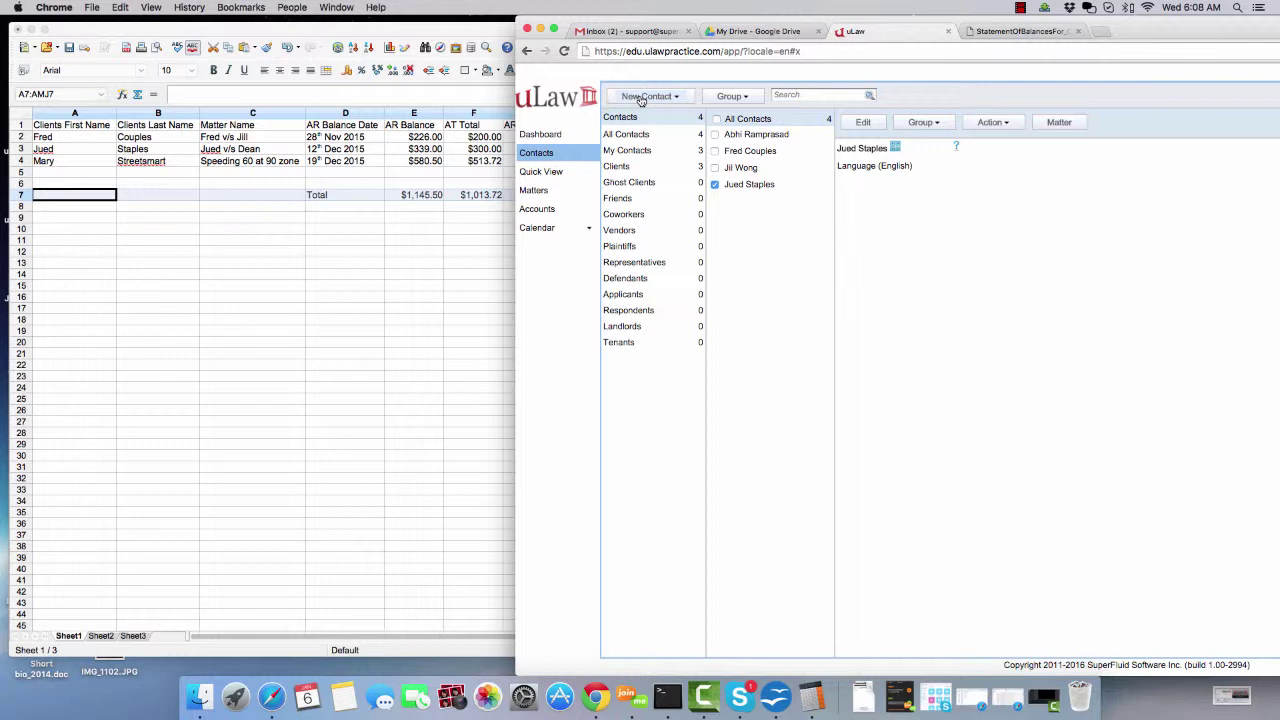
left_click(641, 97)
left_click(651, 134)
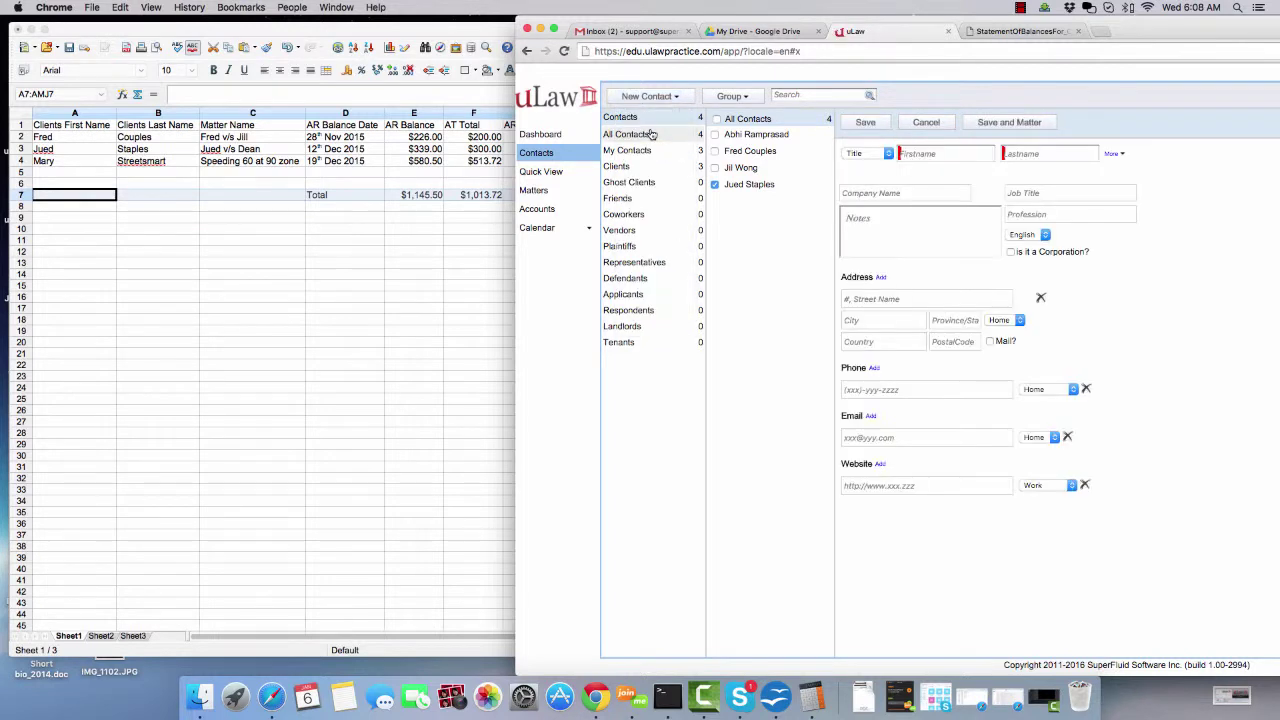
left_click(908, 152)
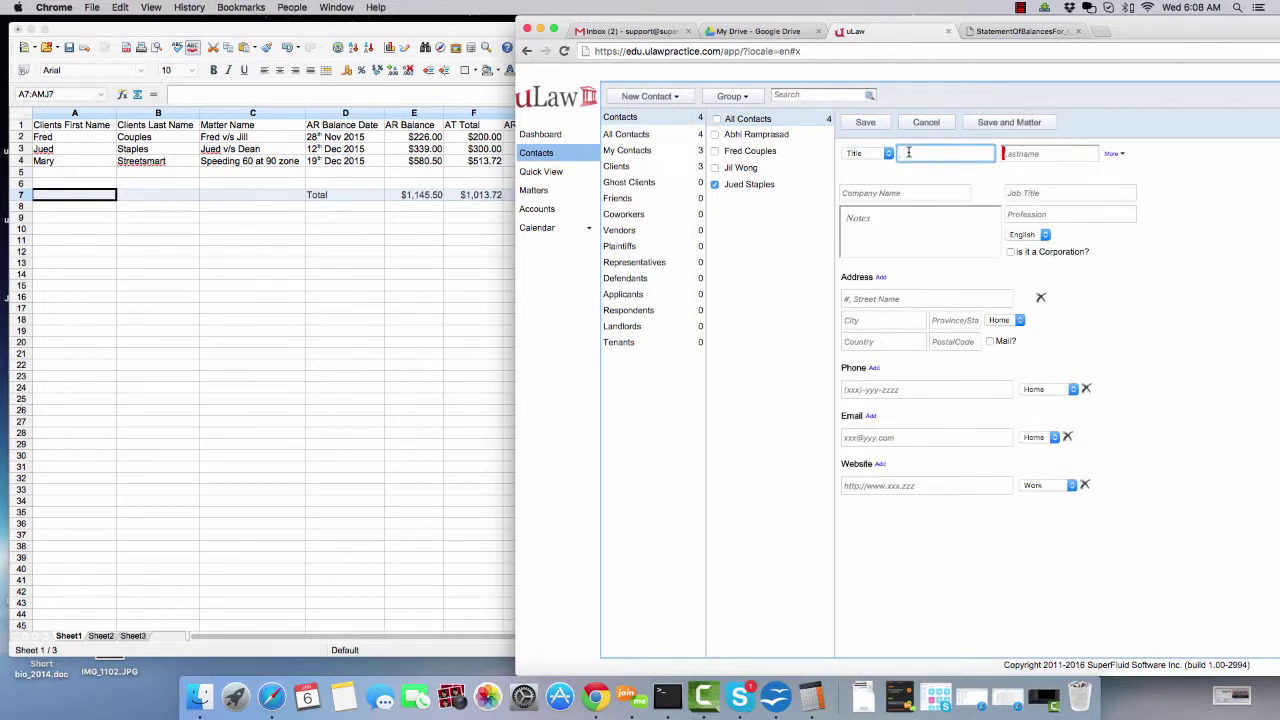
type("MAry")
key("Tab")
type("St")
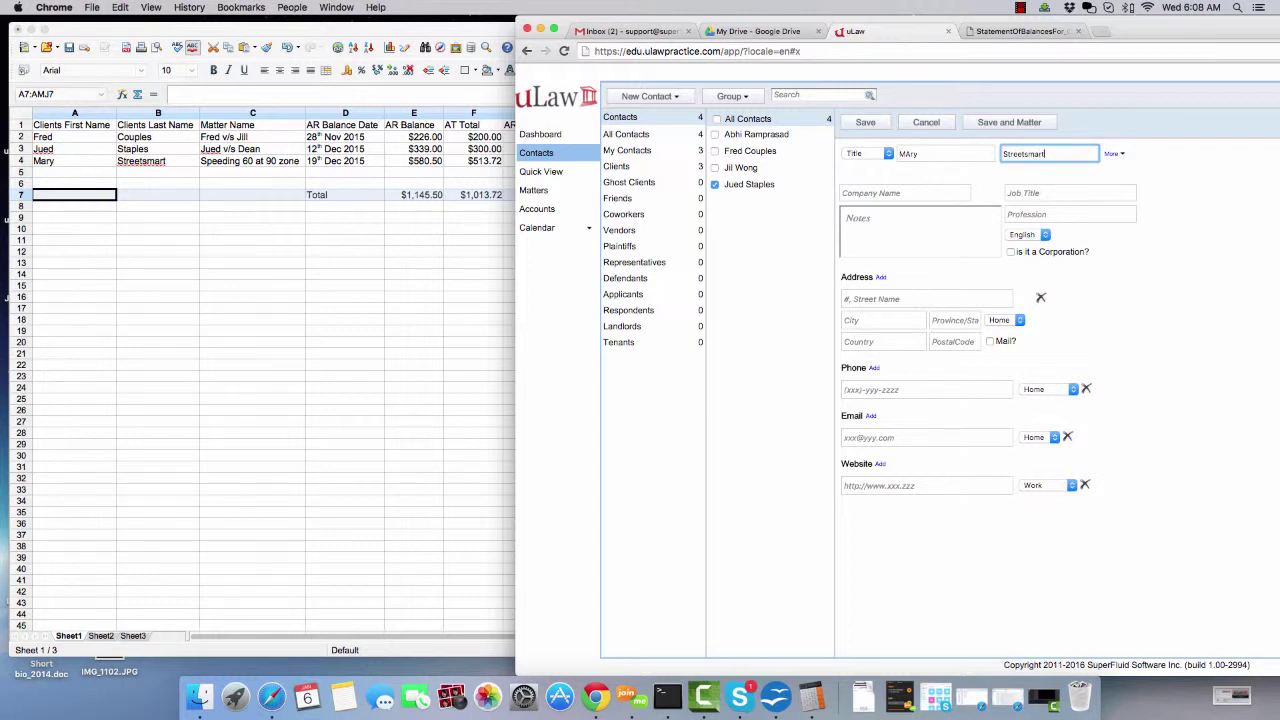
left_click(997, 124)
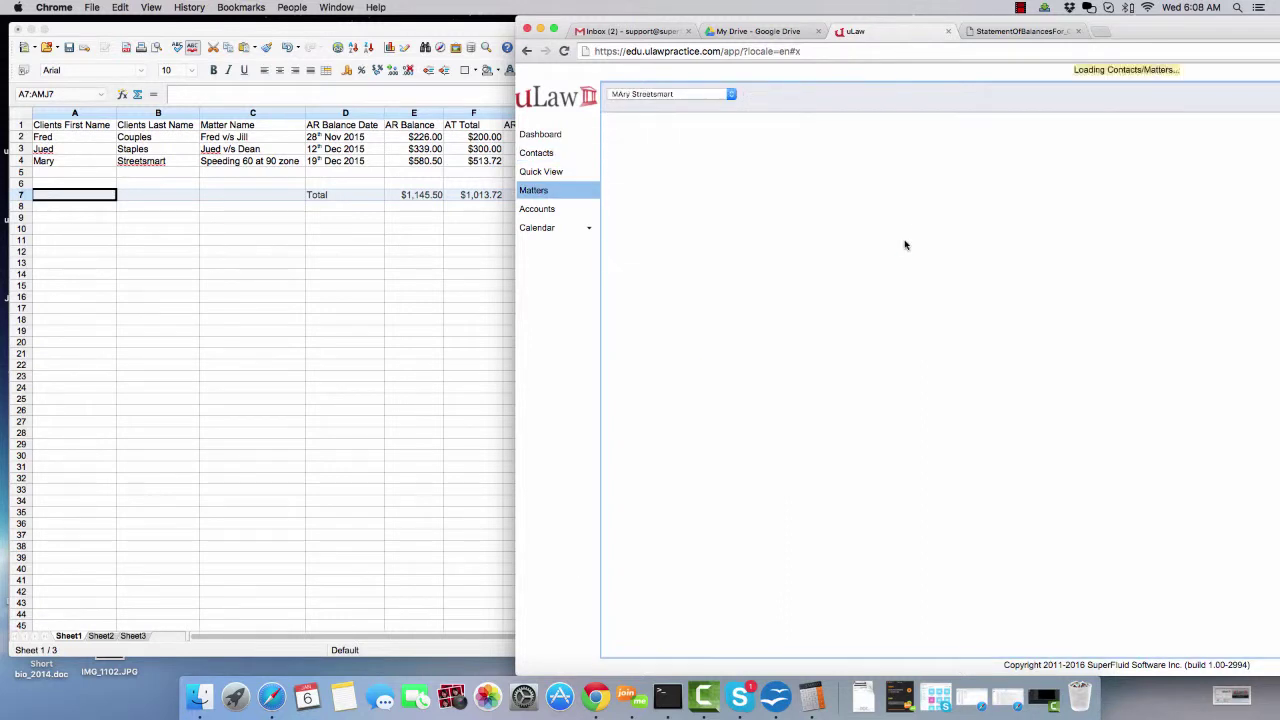
- Title the matter Speeding 90 at a 60 zone and date its event 2015-12-19
left_click(641, 161)
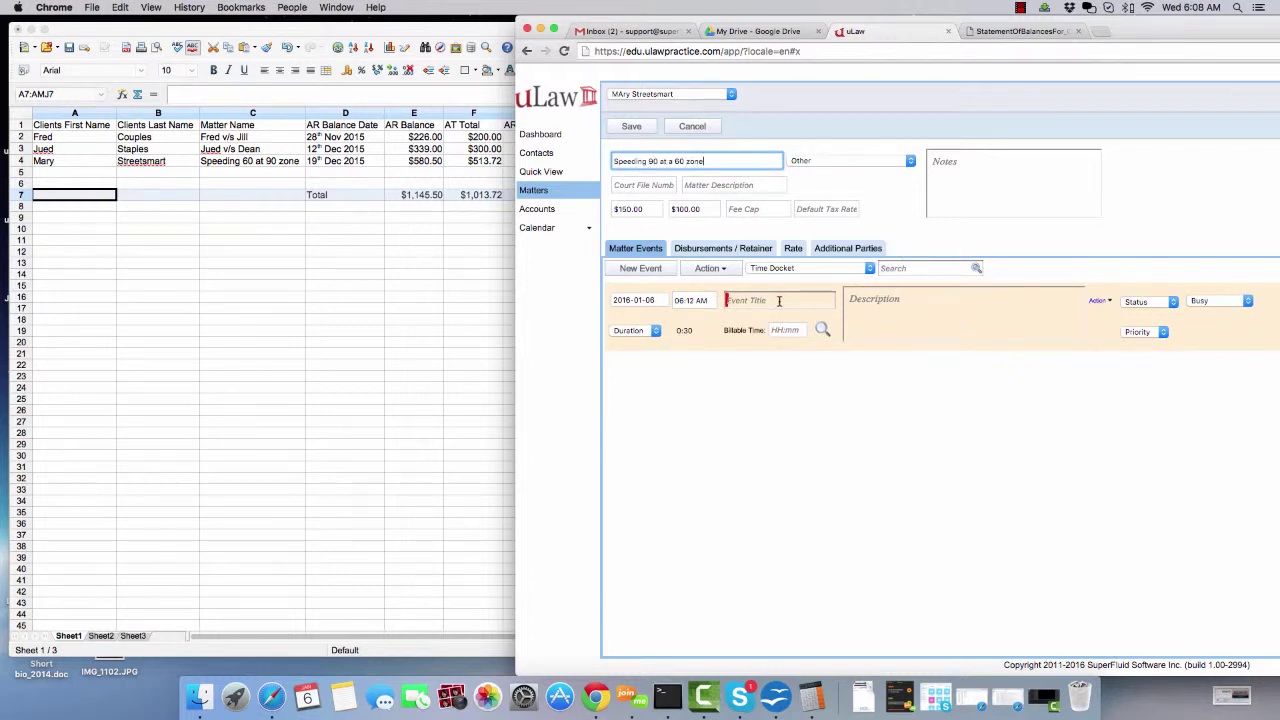
left_click(636, 301)
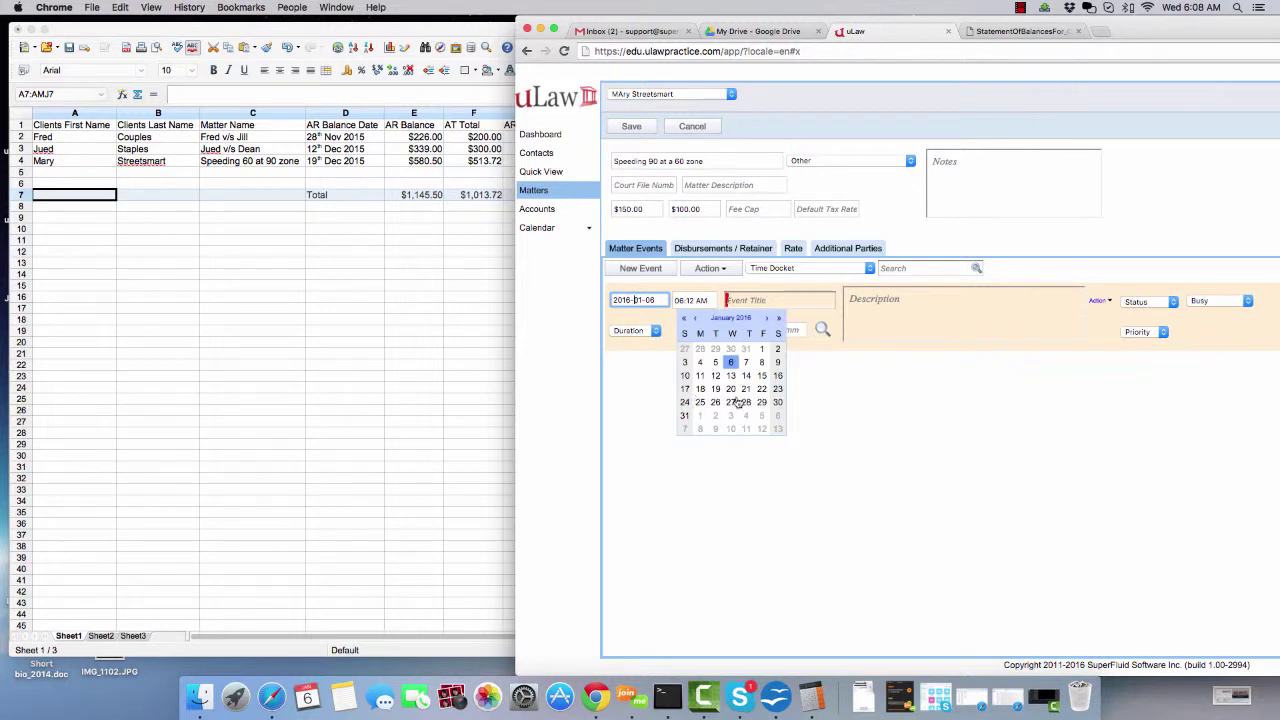
left_click(696, 318)
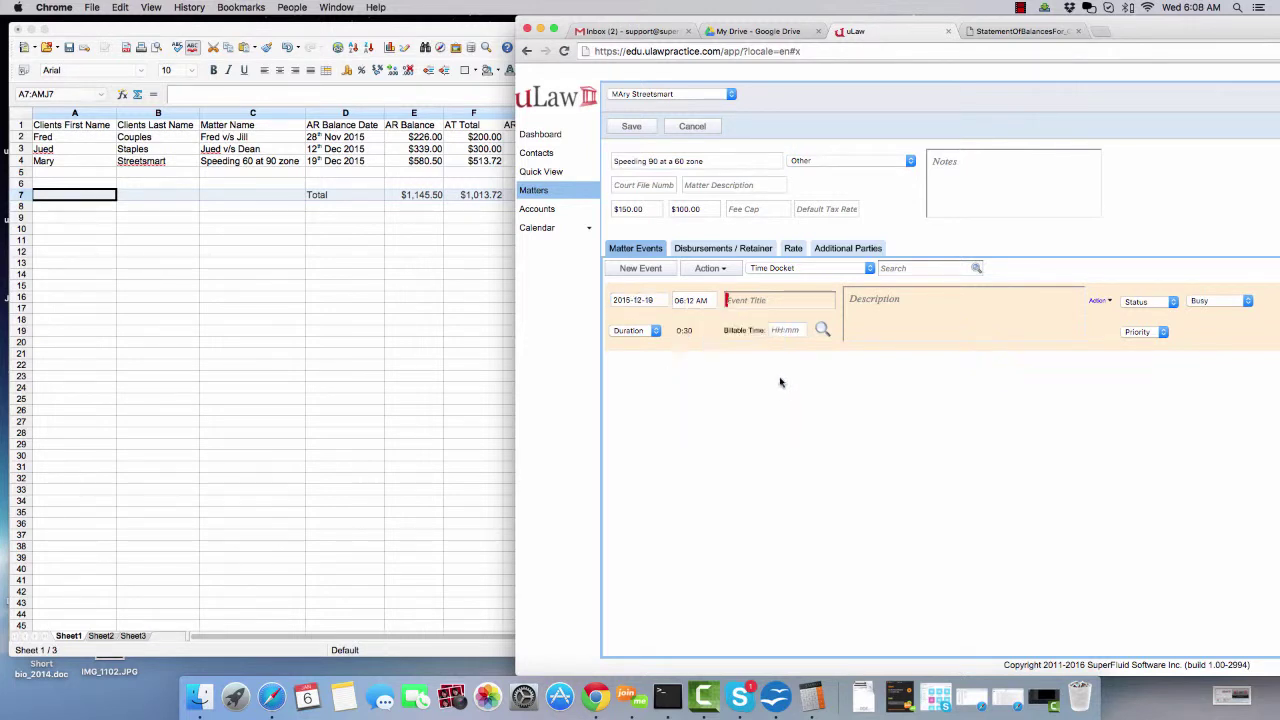
left_click(778, 389)
- Make the event AR Balance from Previous System at a 513.72 flat rate and save
left_click(773, 303)
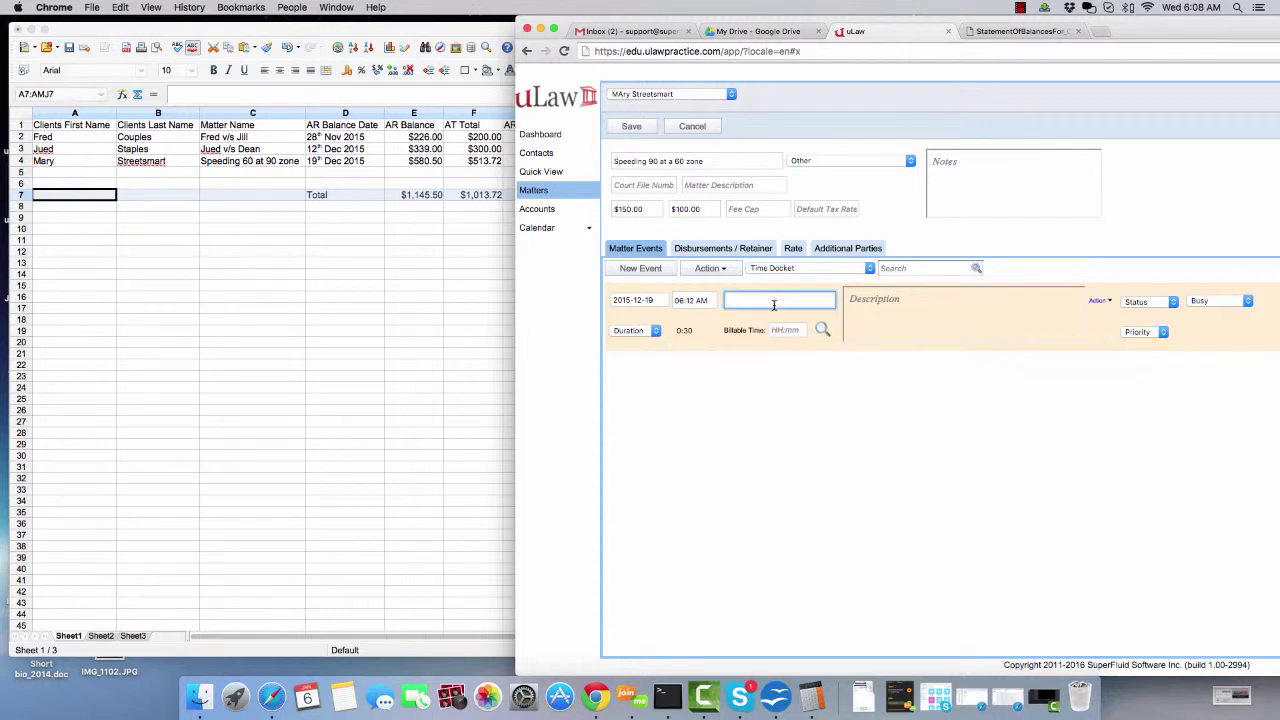
type("AR")
left_click(789, 326)
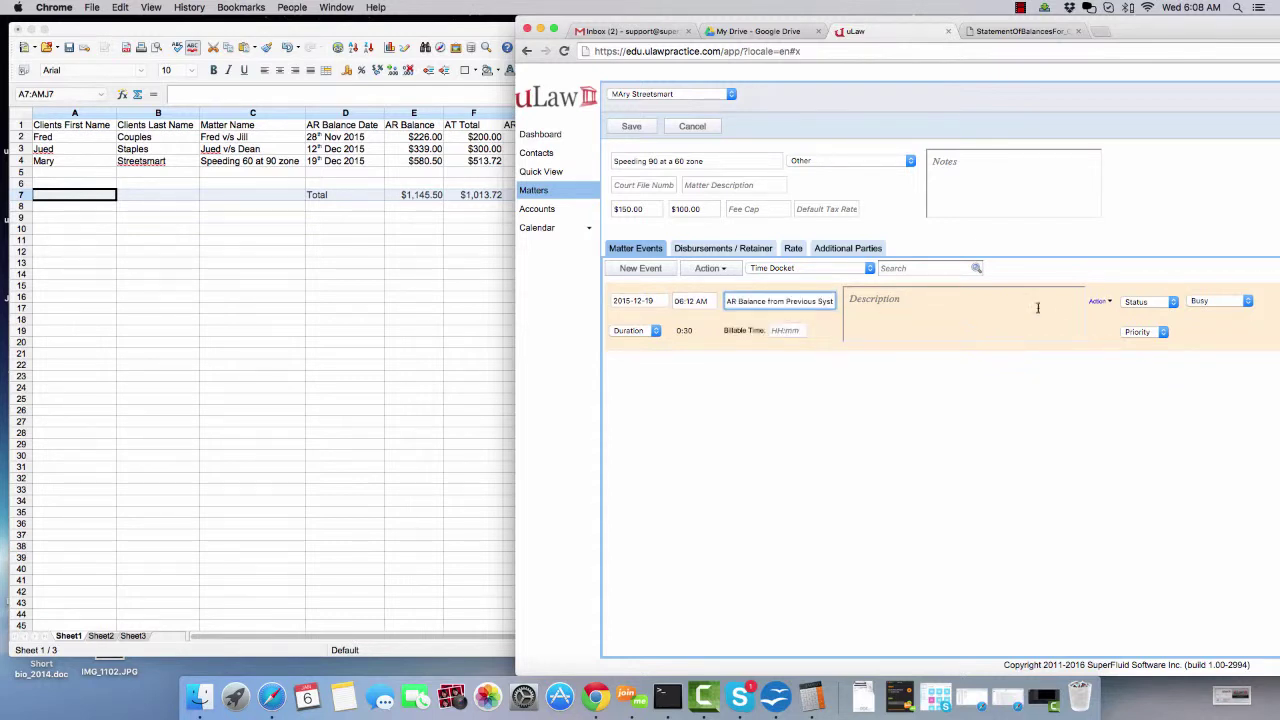
left_click(1100, 301)
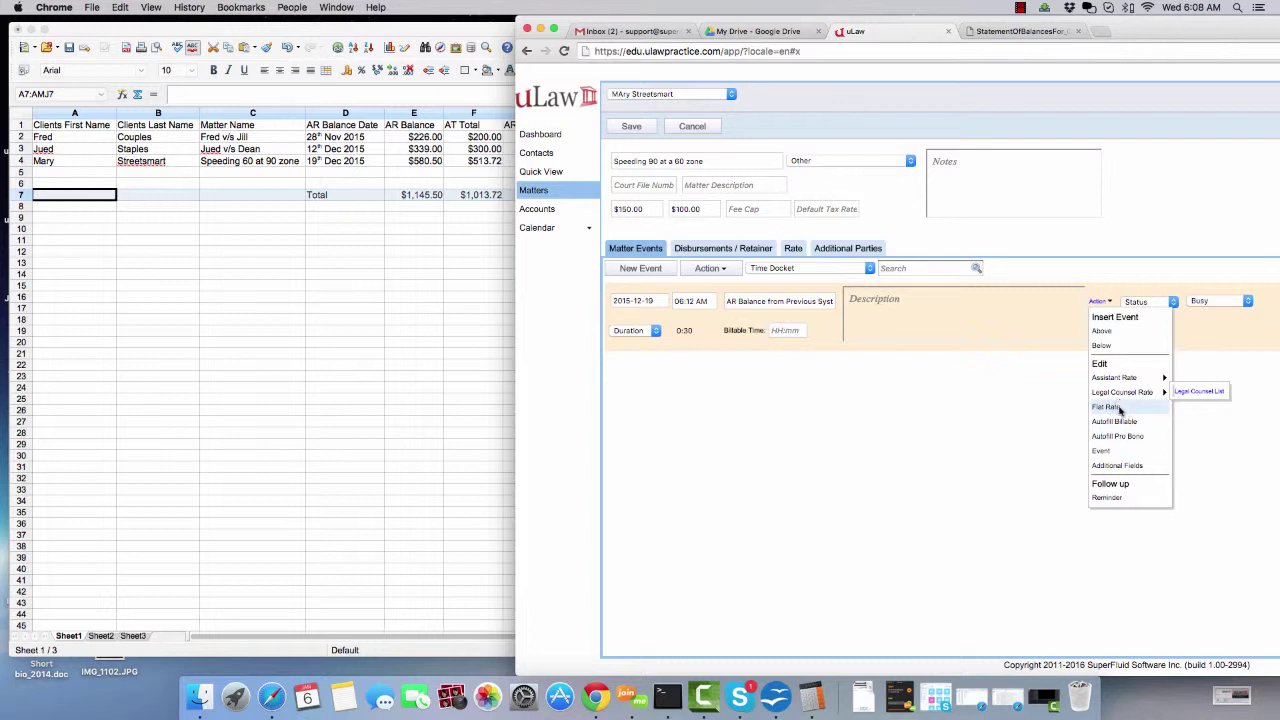
left_click(1119, 406)
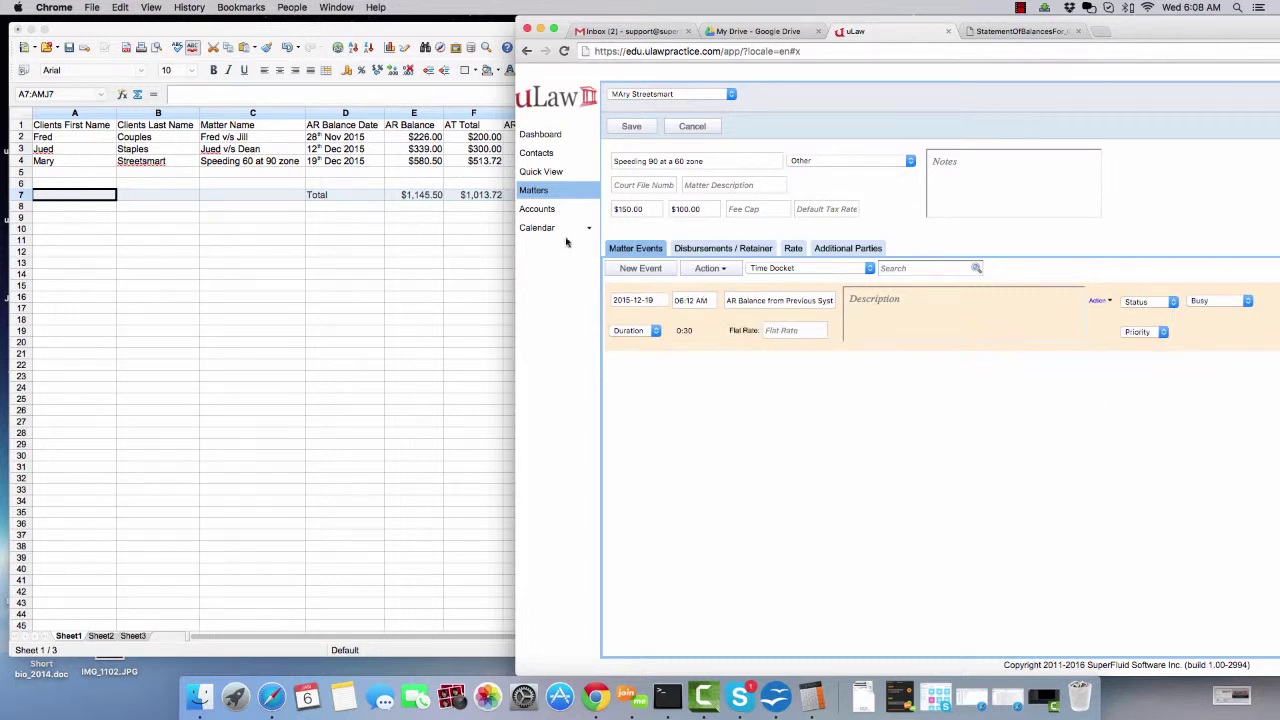
left_click(783, 332)
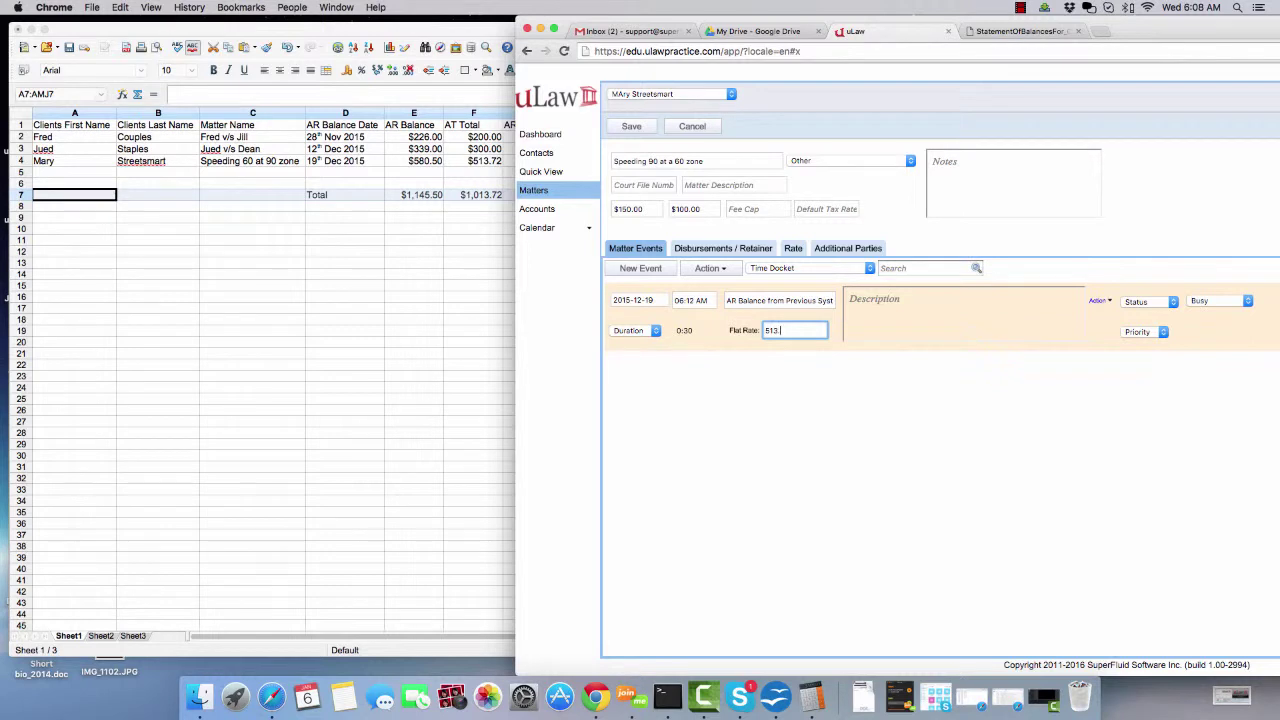
left_click(629, 127)
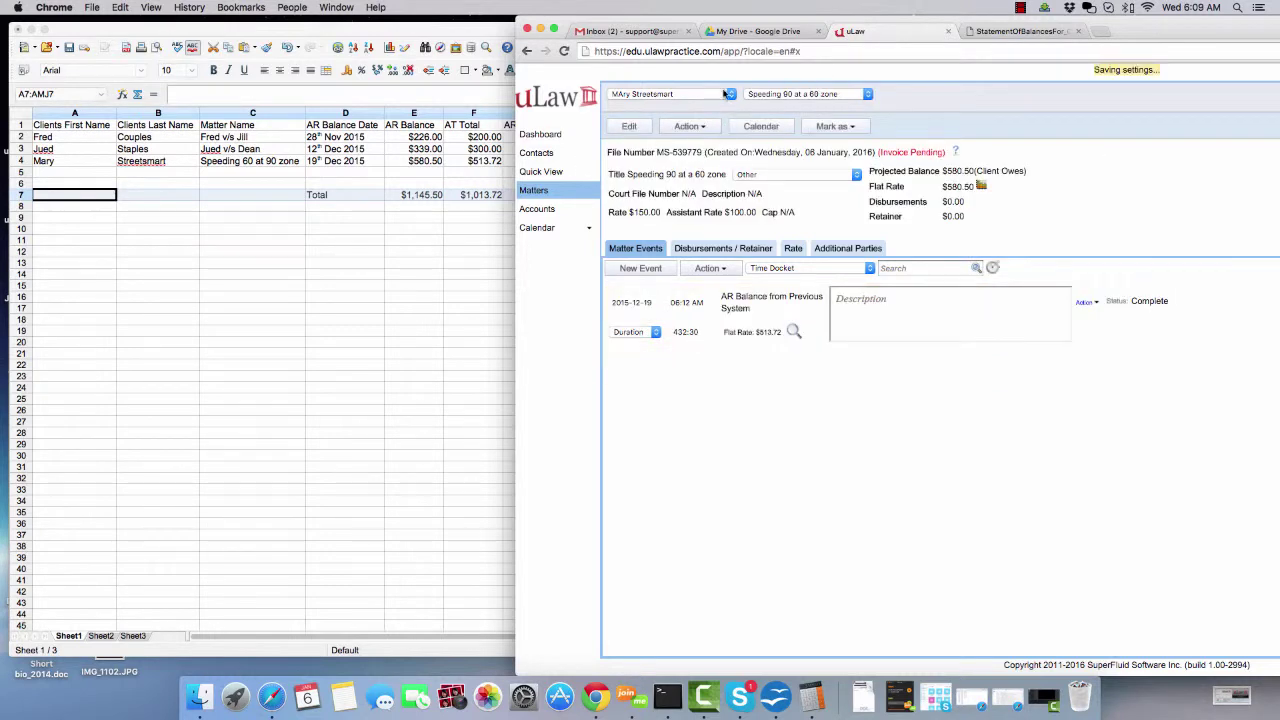
- Reopen the first client's $226.00 matter and place the uLaw window over the spreadsheet
left_click(665, 95)
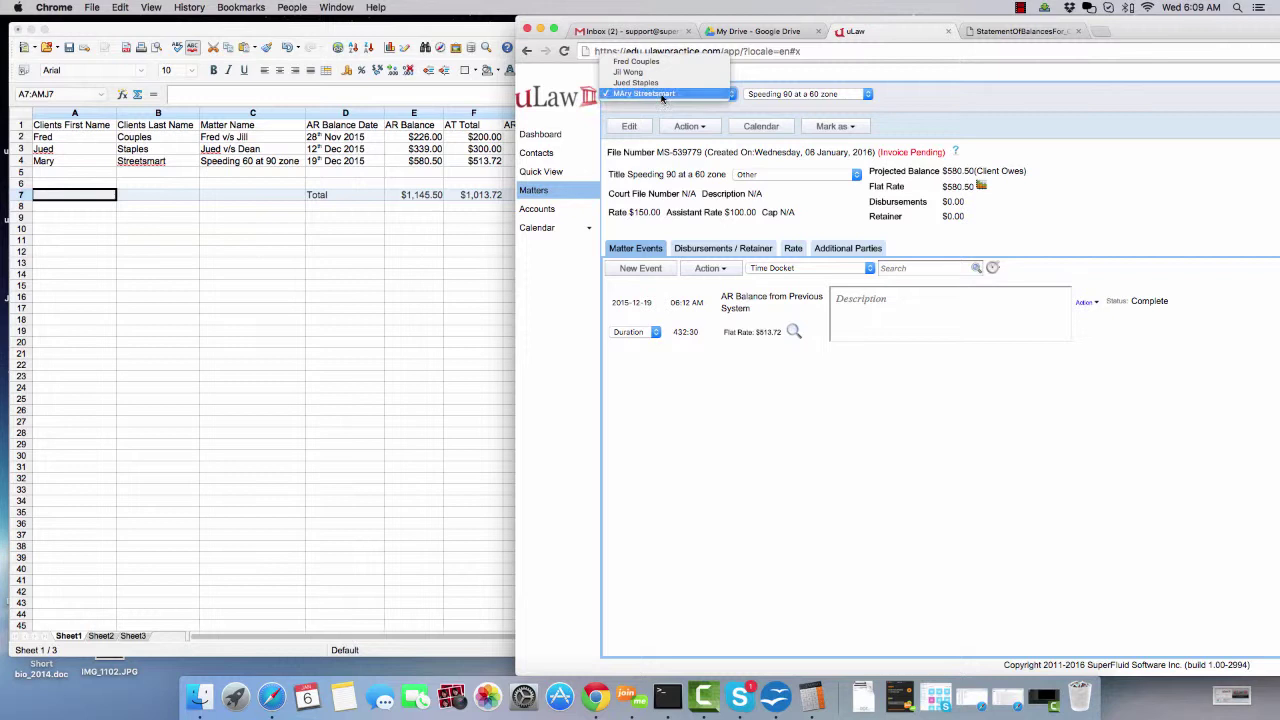
left_click(848, 442)
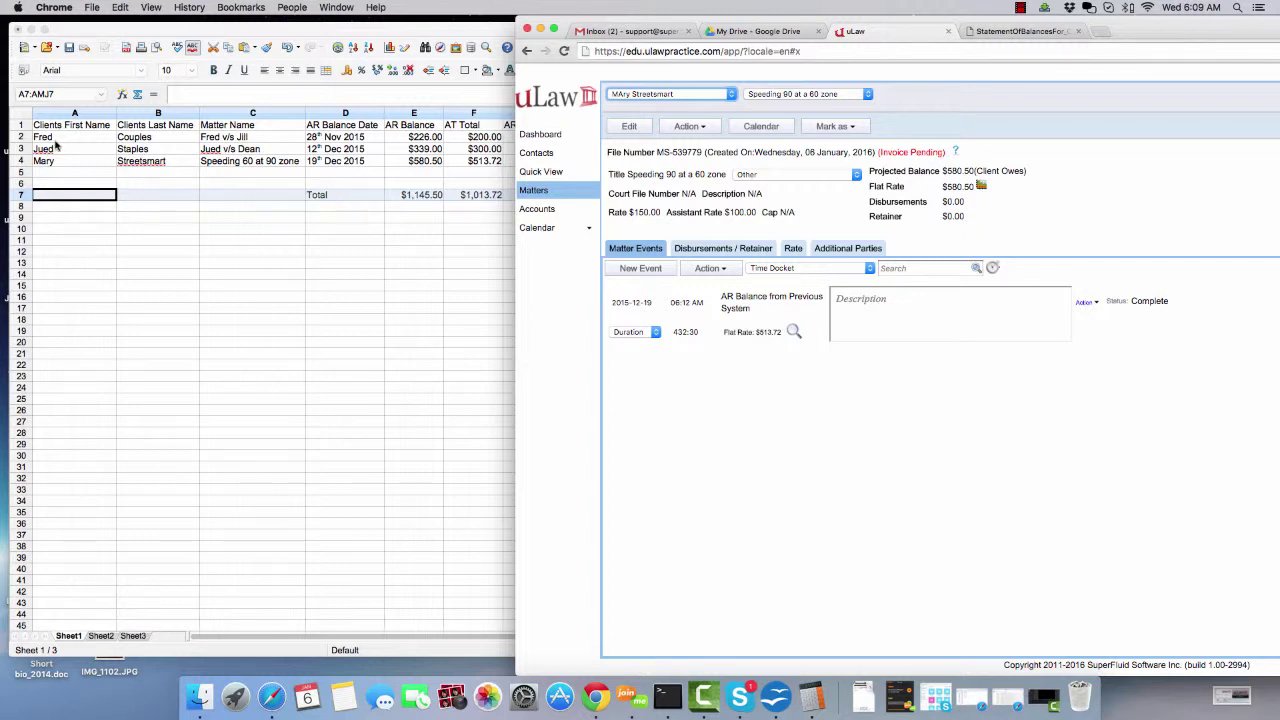
left_click(633, 95)
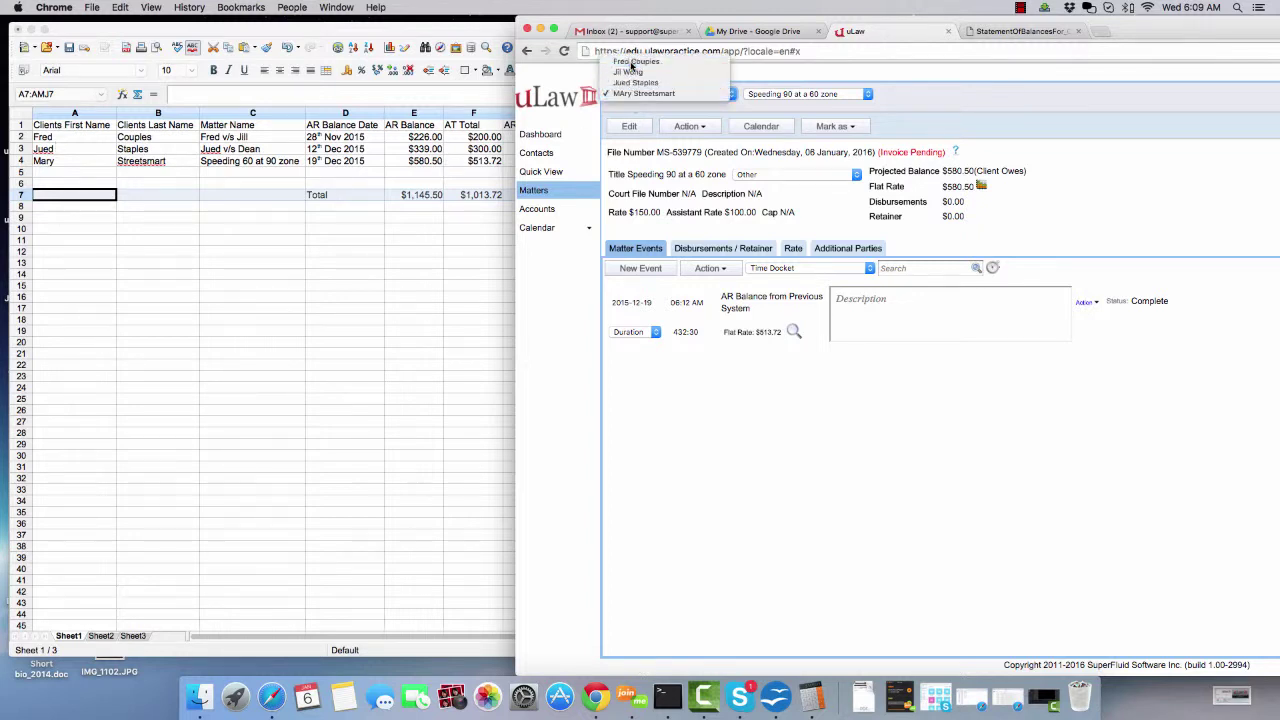
left_click(631, 63)
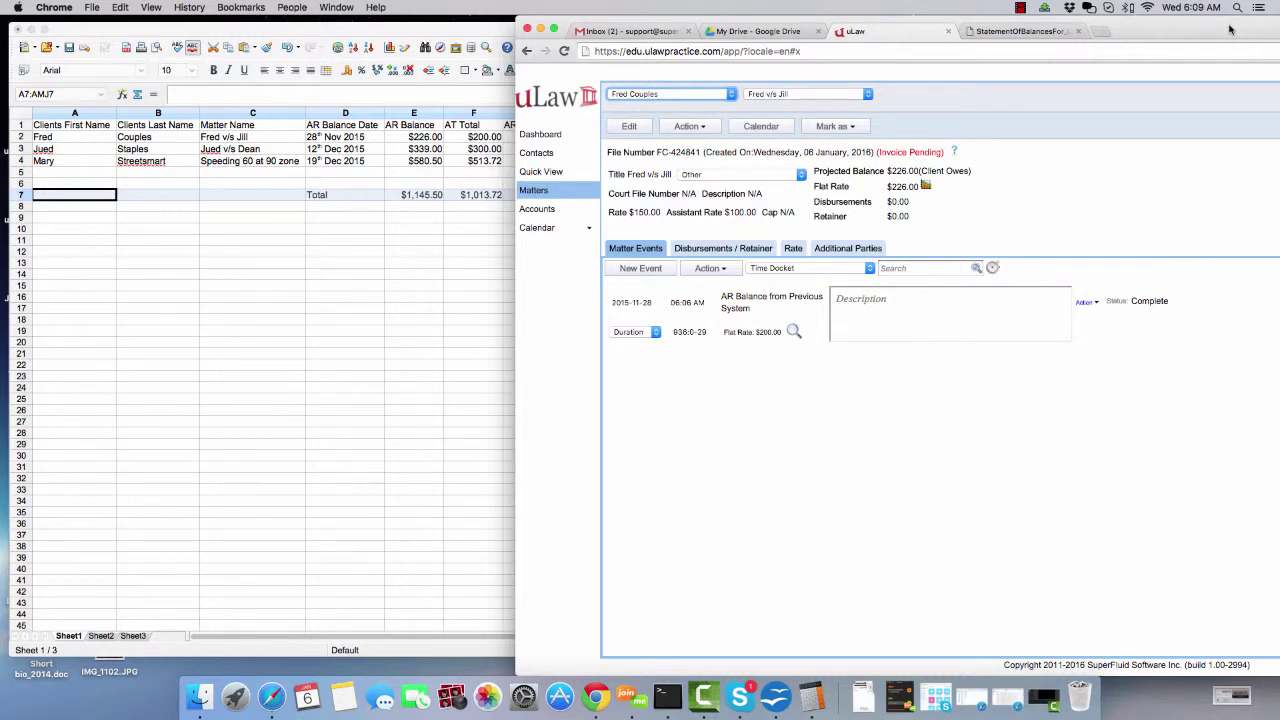
left_click_drag(1230, 30, 722, 180)
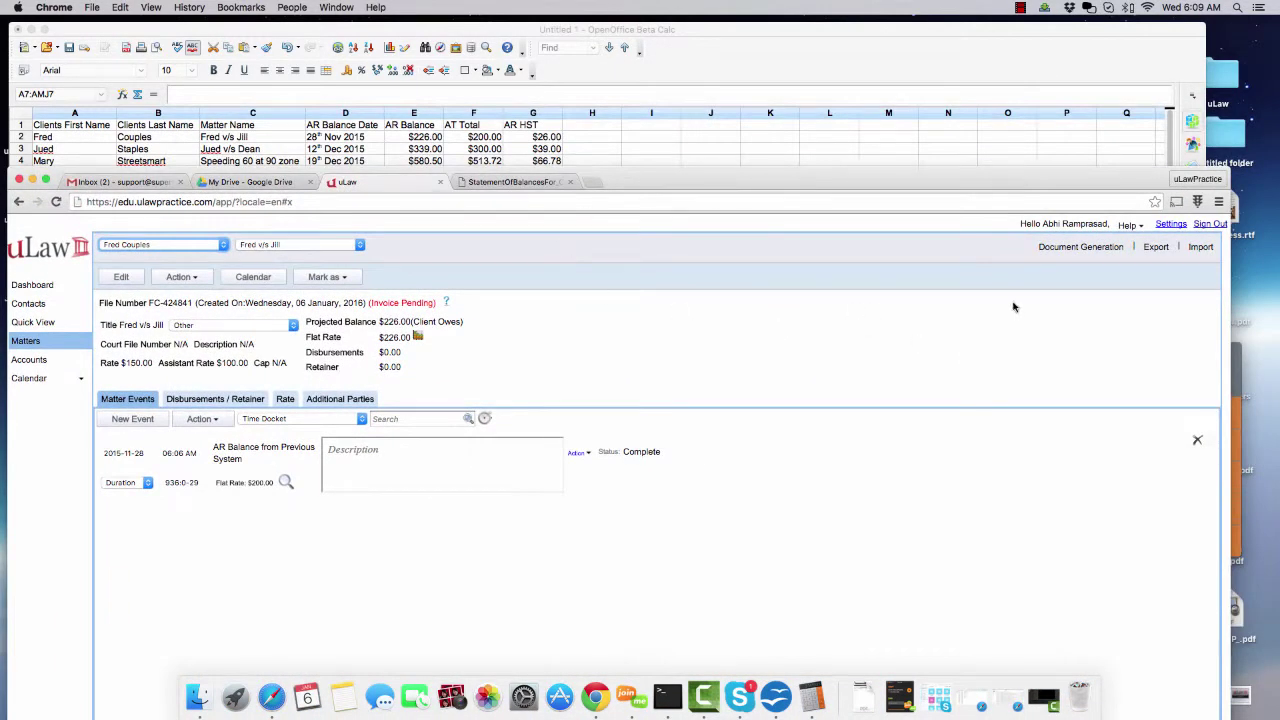
- Issue and download a complete invoice dated 2015-11-28 for the first client's matter
left_click_drag(954, 195, 967, 211)
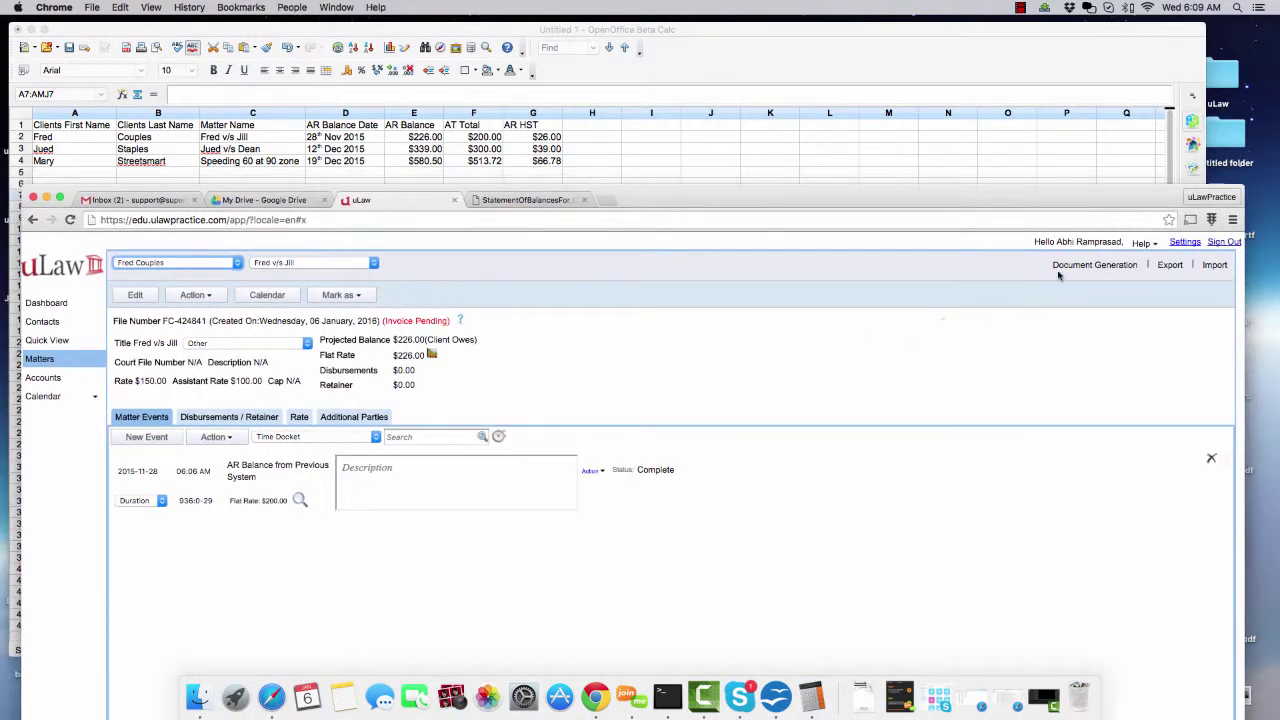
left_click(1093, 265)
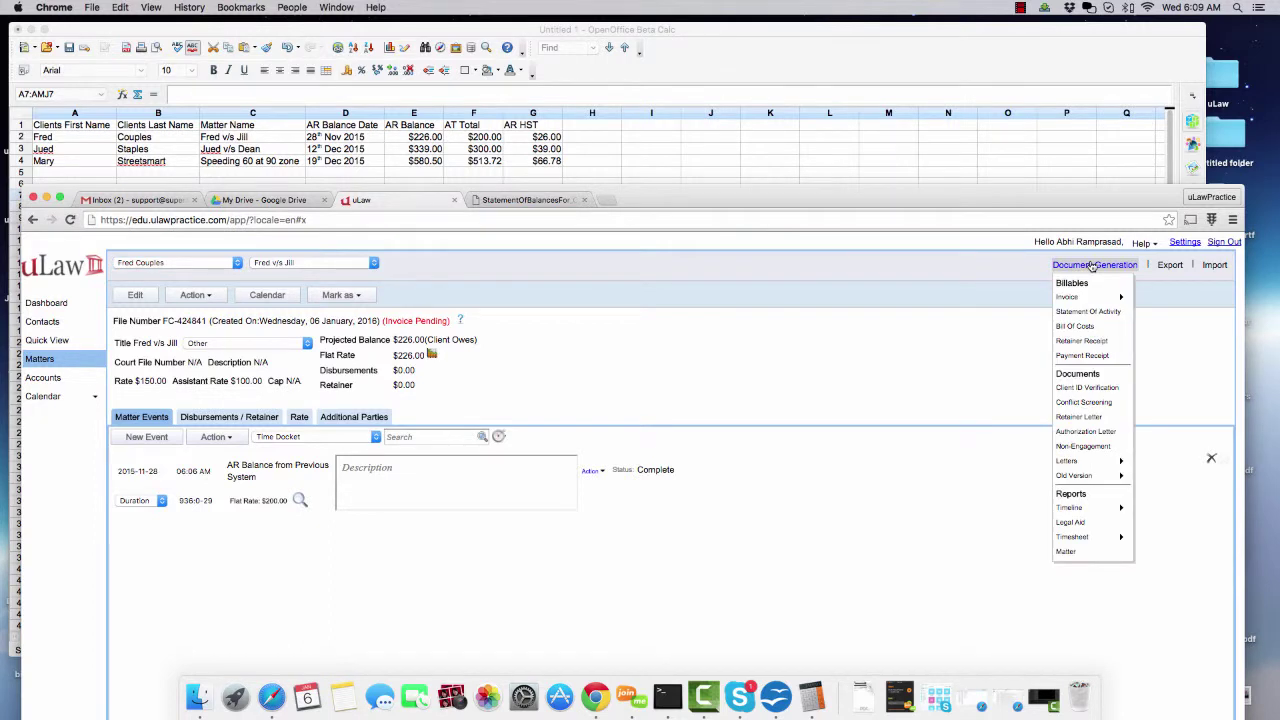
mouse_move(1091, 297)
left_click(1150, 298)
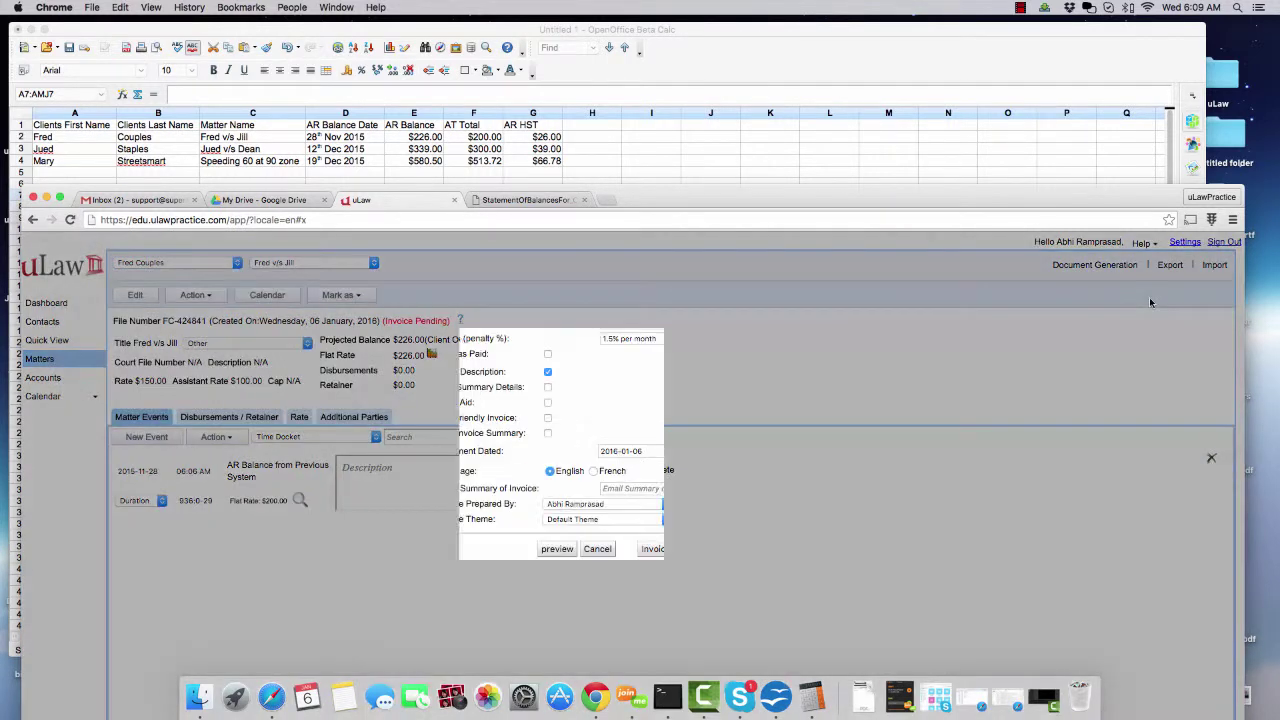
left_click(633, 451)
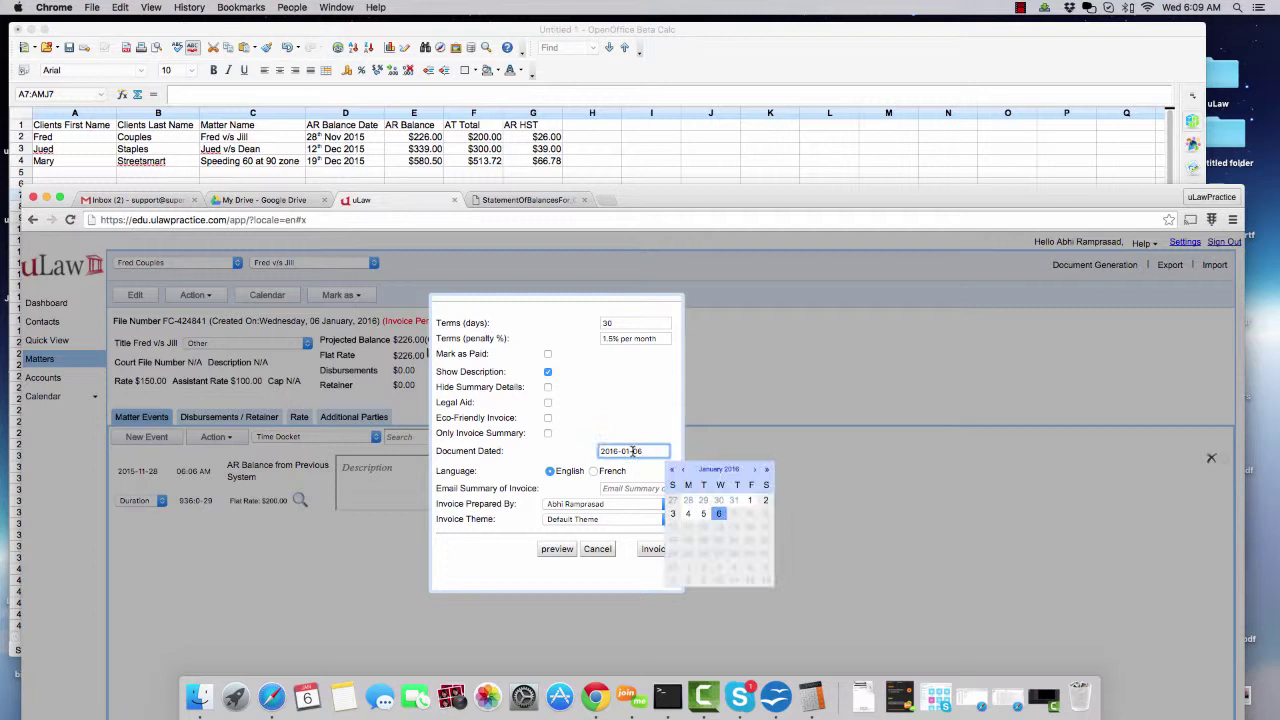
left_click(686, 472)
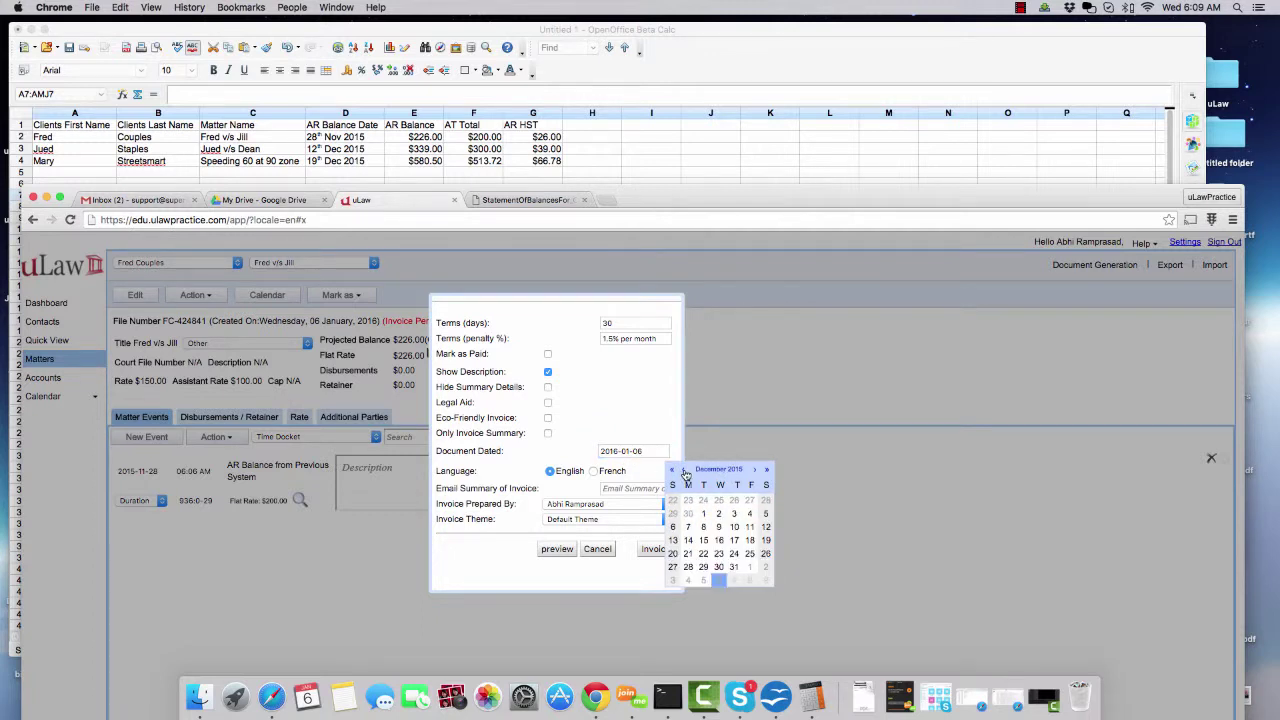
left_click(766, 500)
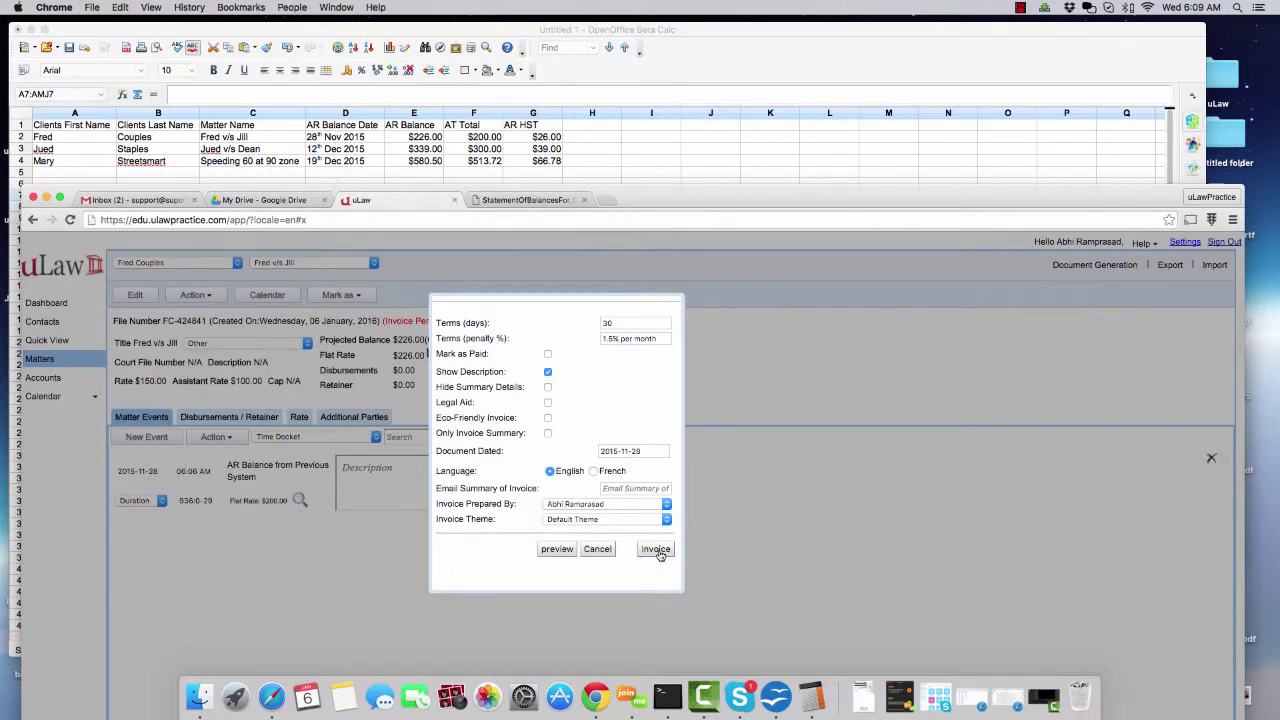
left_click(658, 550)
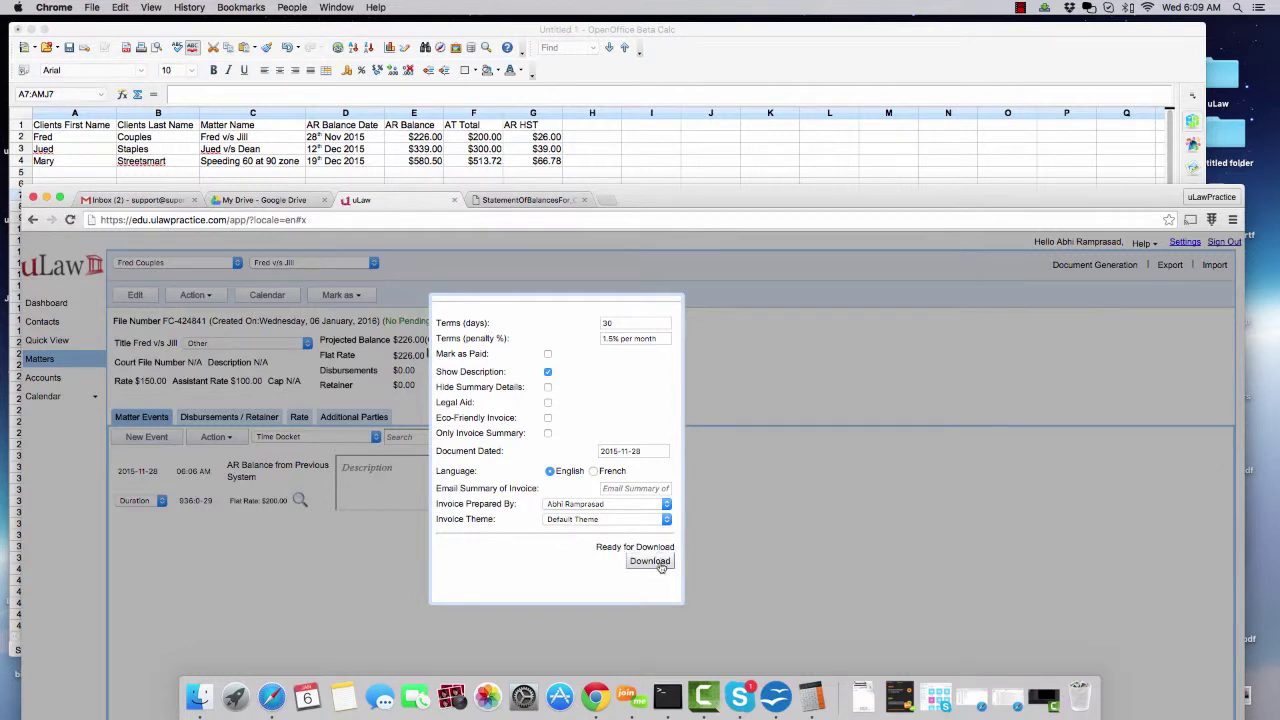
left_click(650, 561)
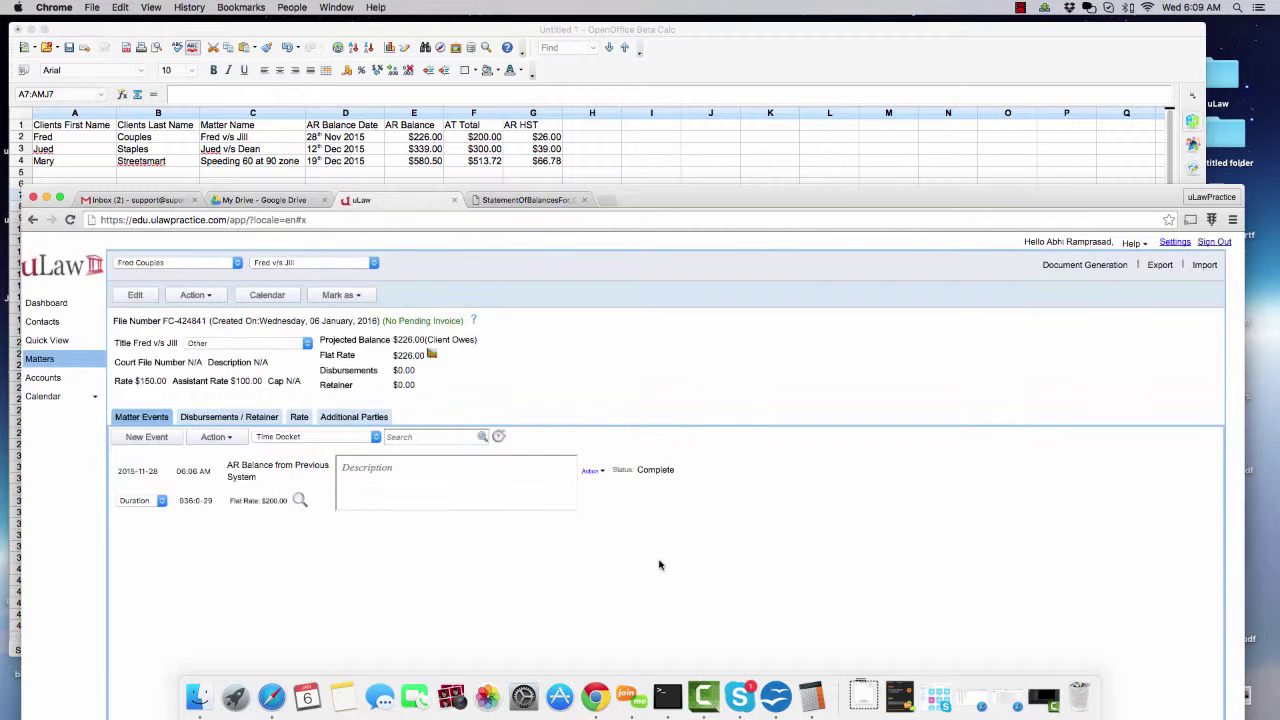
- Download the general balances statement with end date 2016-01-06 from Accounts
left_click(42, 380)
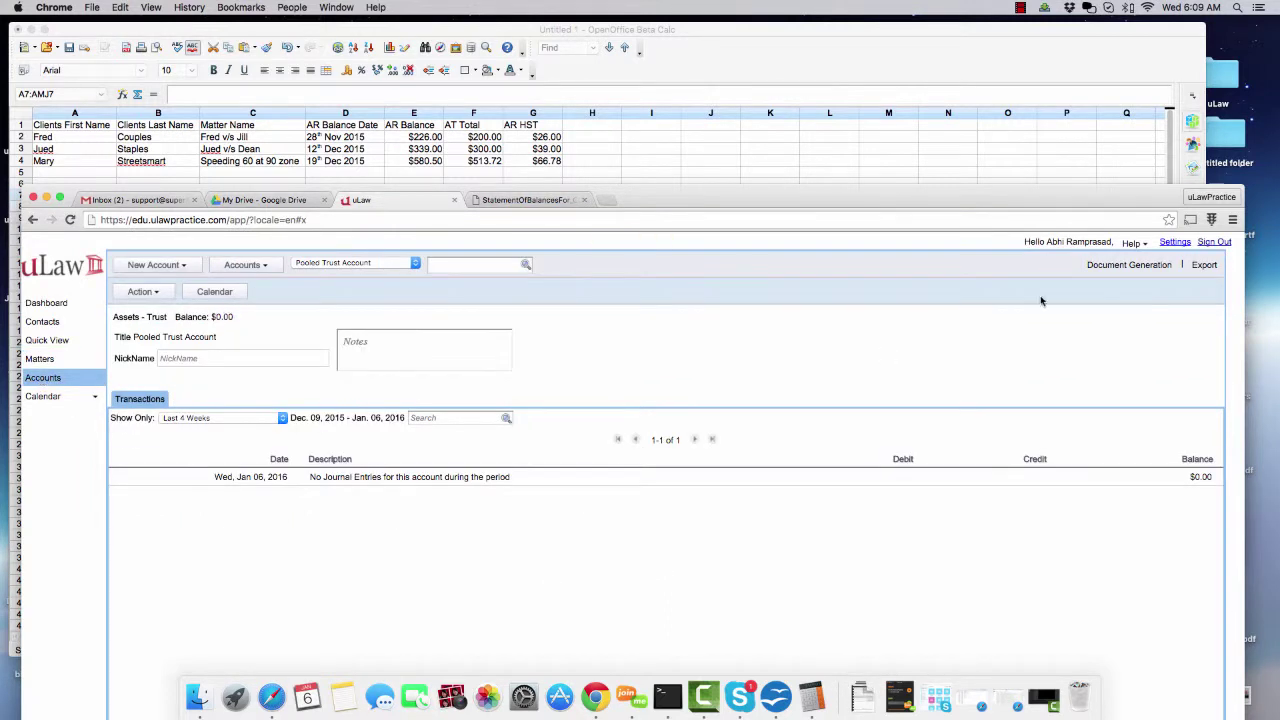
left_click(1132, 265)
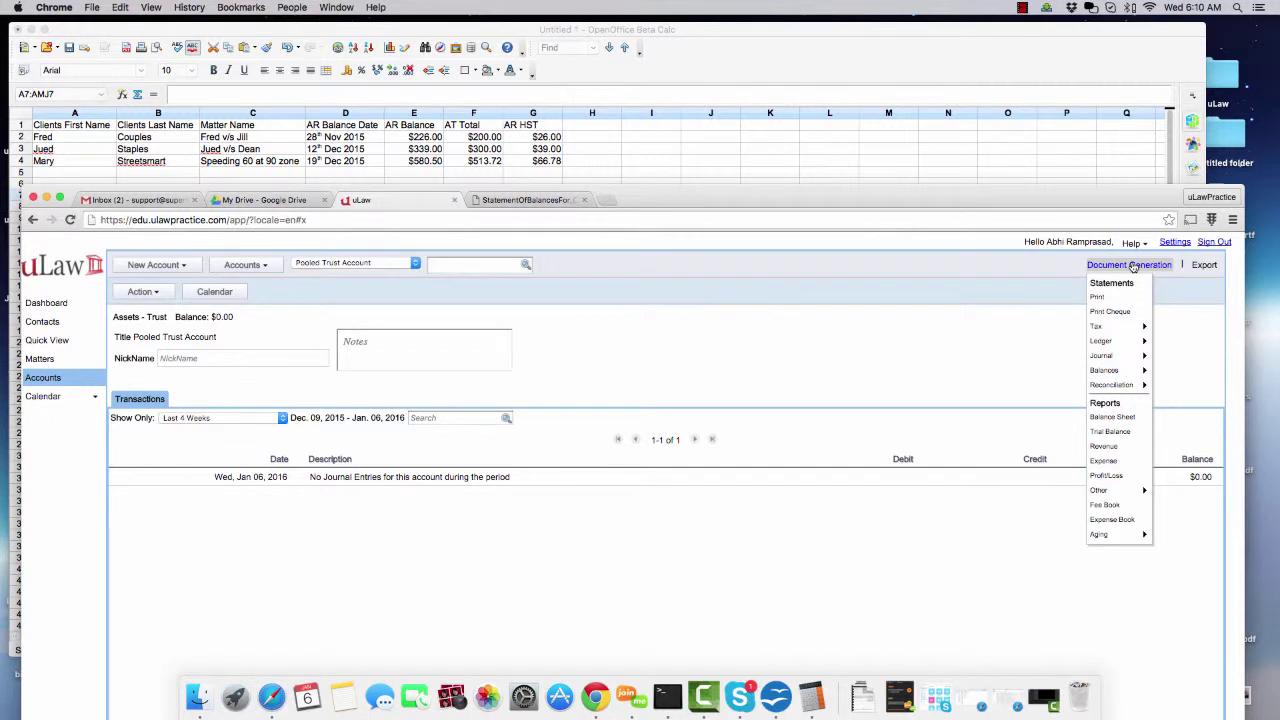
mouse_move(1104, 373)
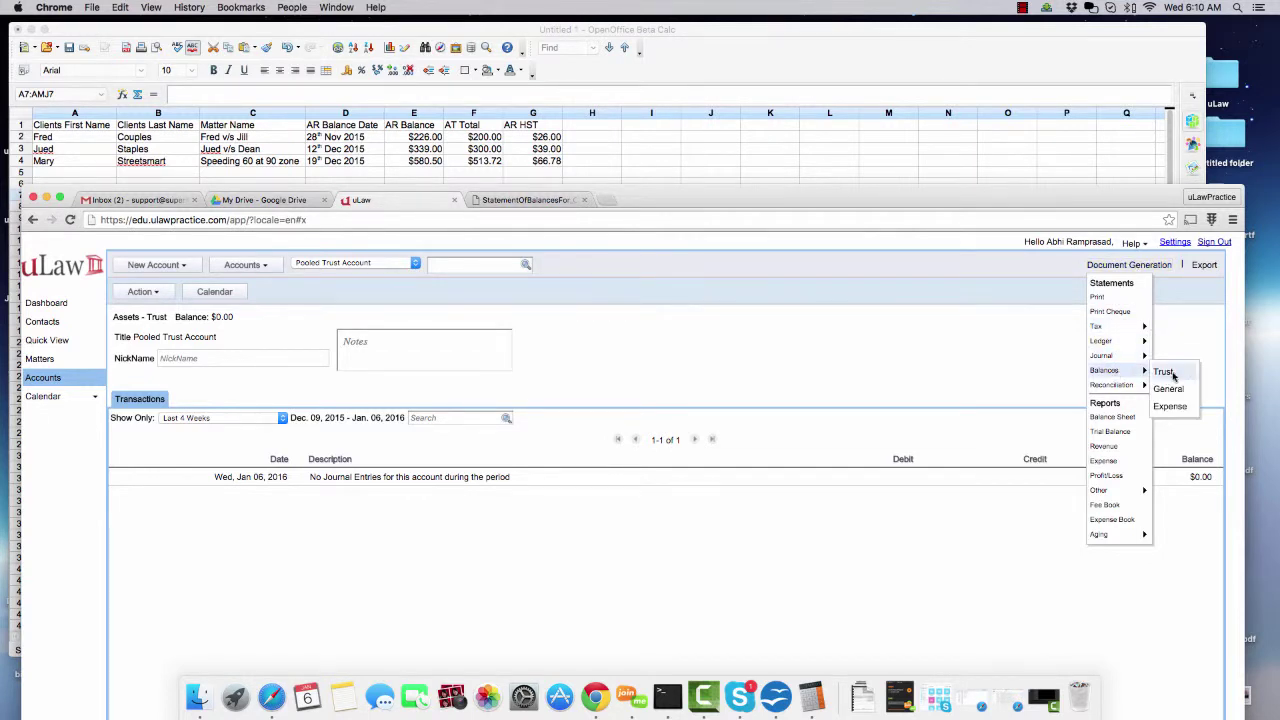
left_click(1183, 391)
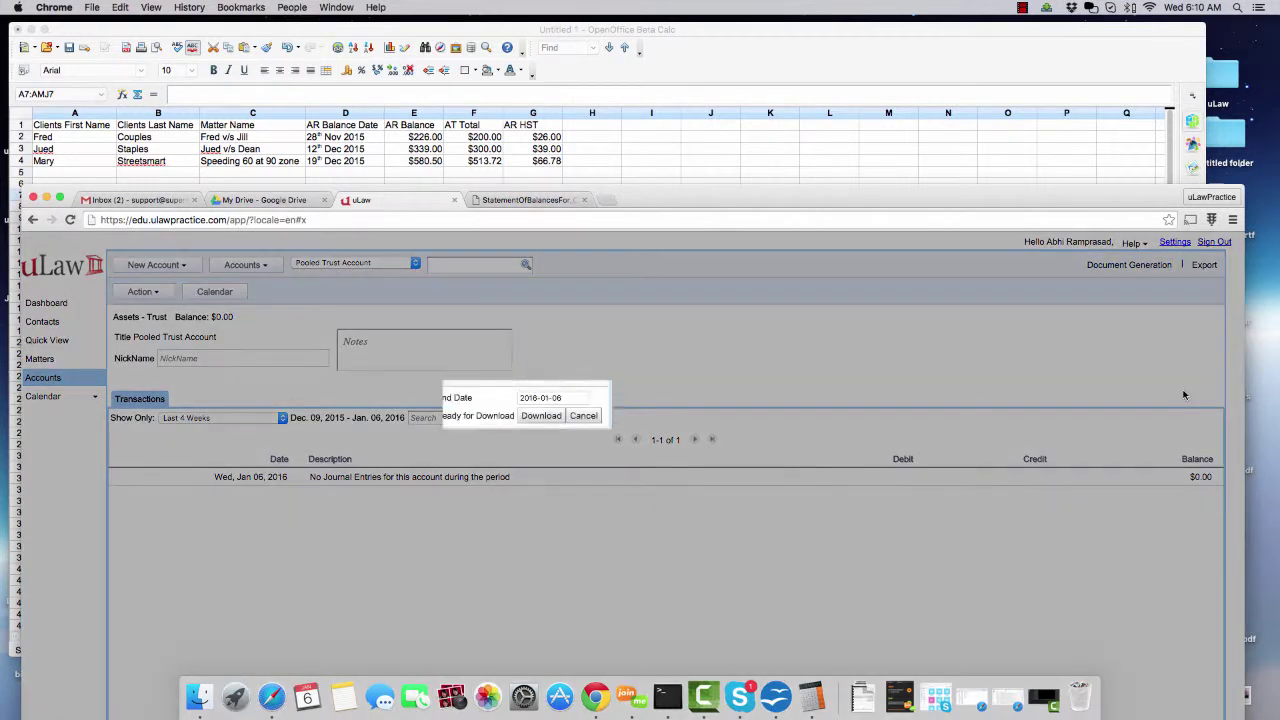
left_click(536, 419)
left_click_drag(793, 201, 807, 64)
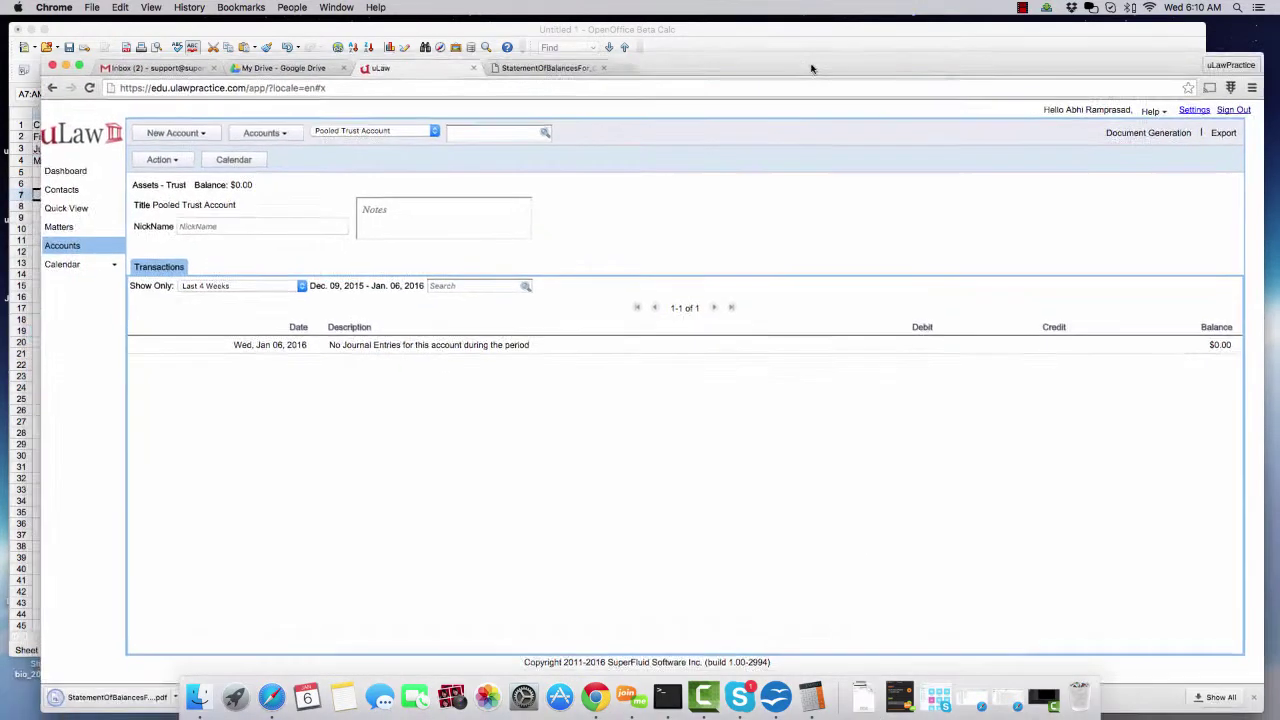
- Review the downloaded balances PDF showing -$226.00 for the first client
left_click(70, 695)
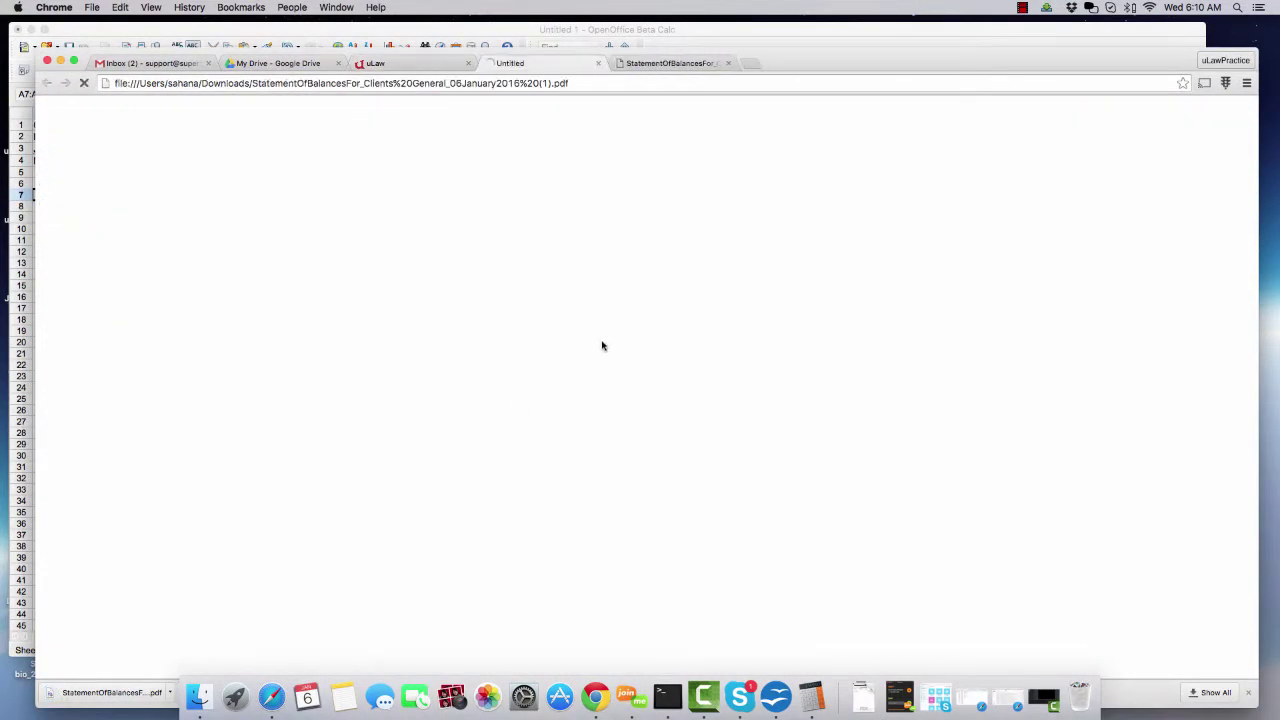
left_click_drag(796, 59, 788, 235)
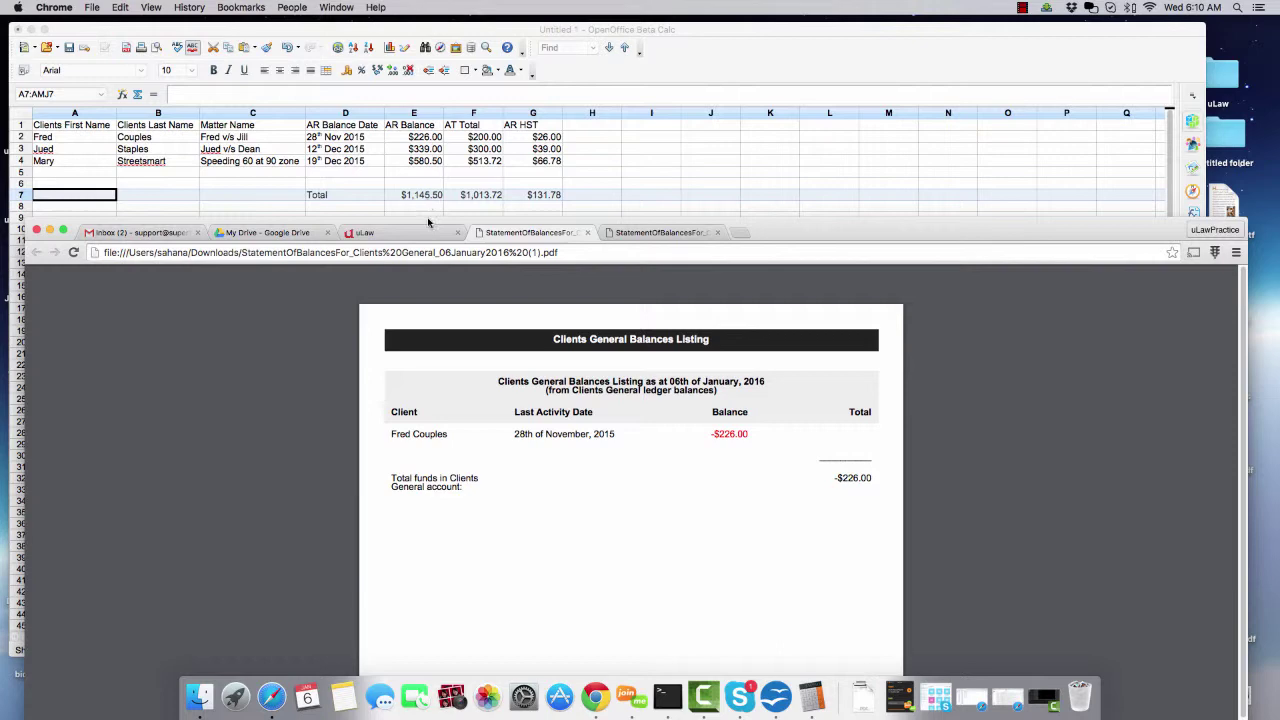
left_click(425, 233)
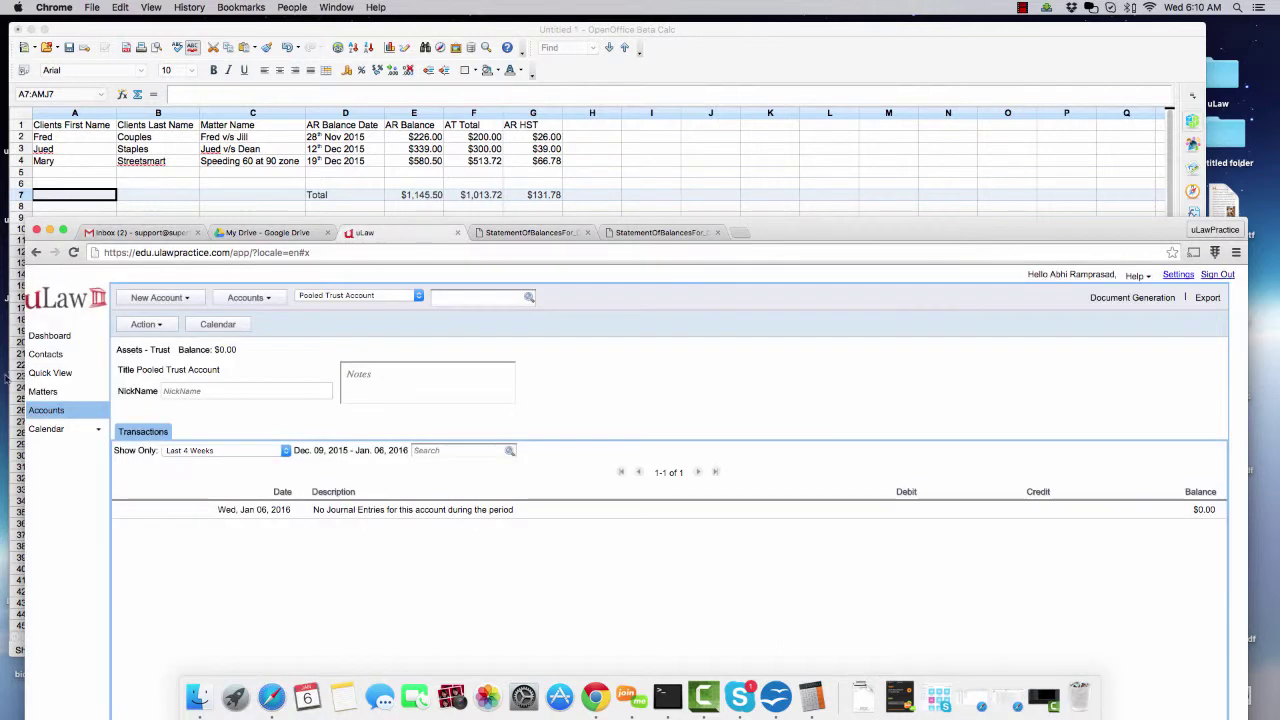
- Open the second client's matter, projecting $339.00 owed, from Matters
left_click(45, 392)
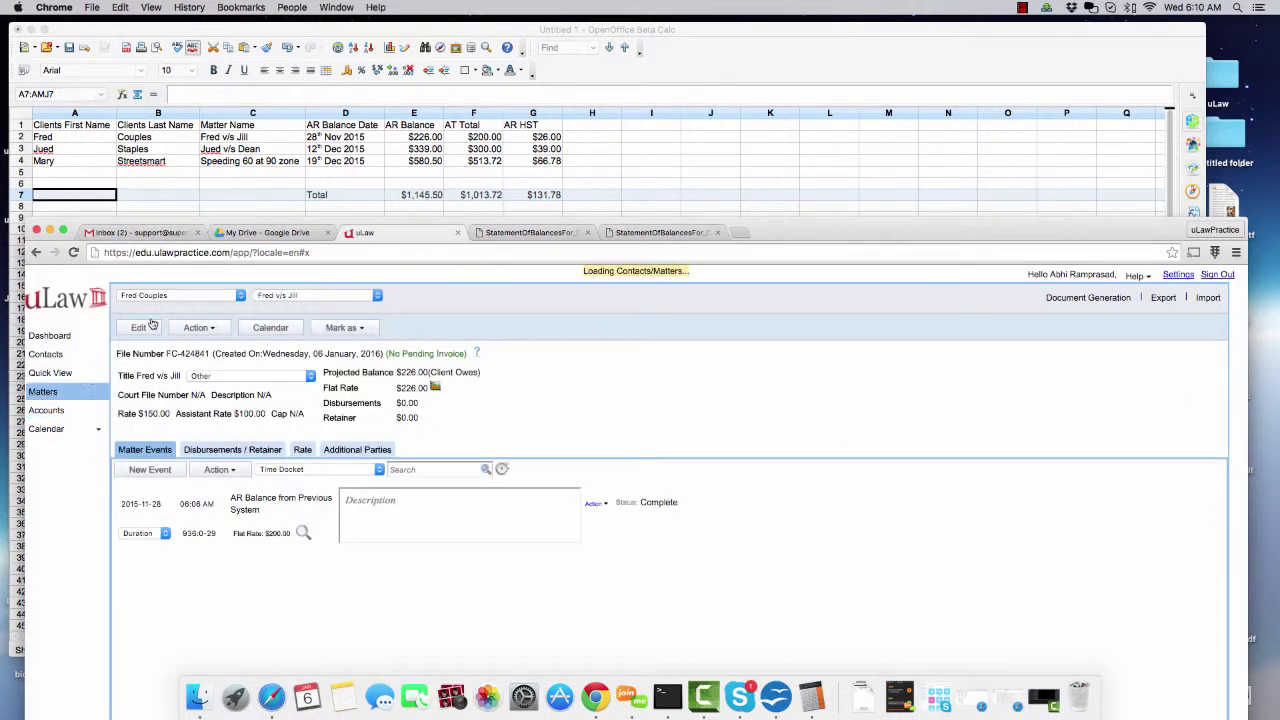
left_click(165, 296)
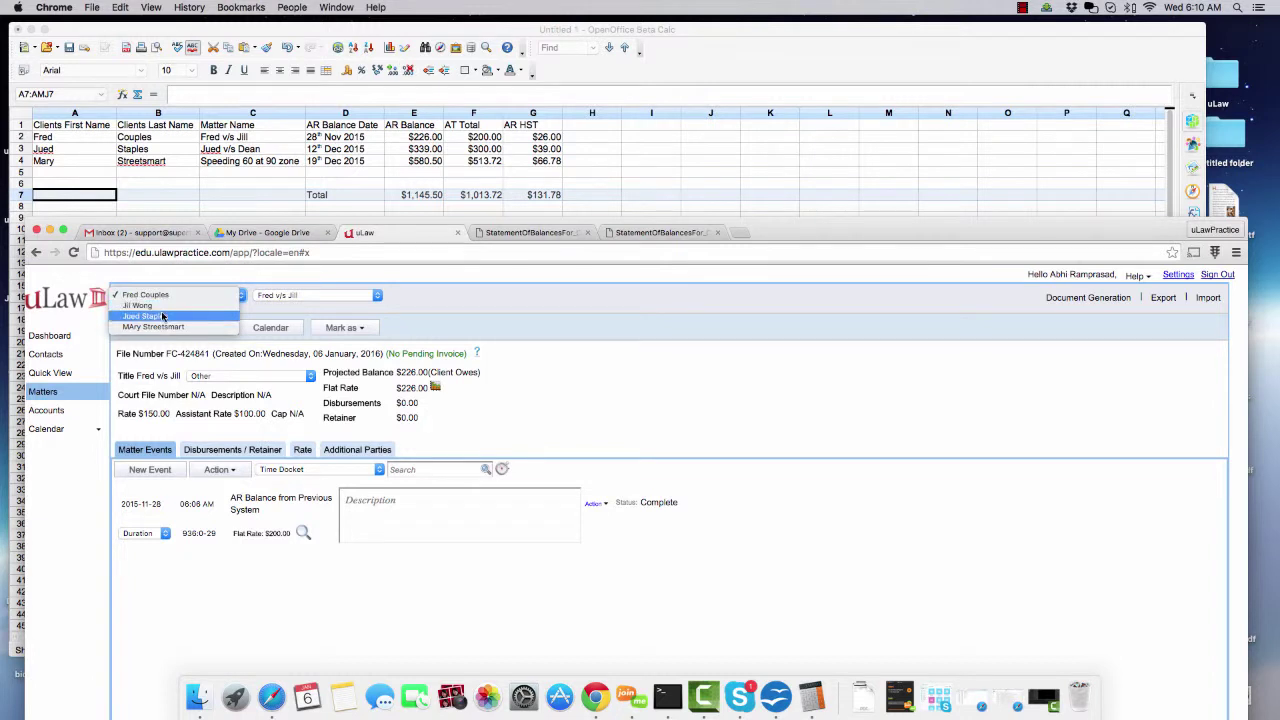
left_click(150, 316)
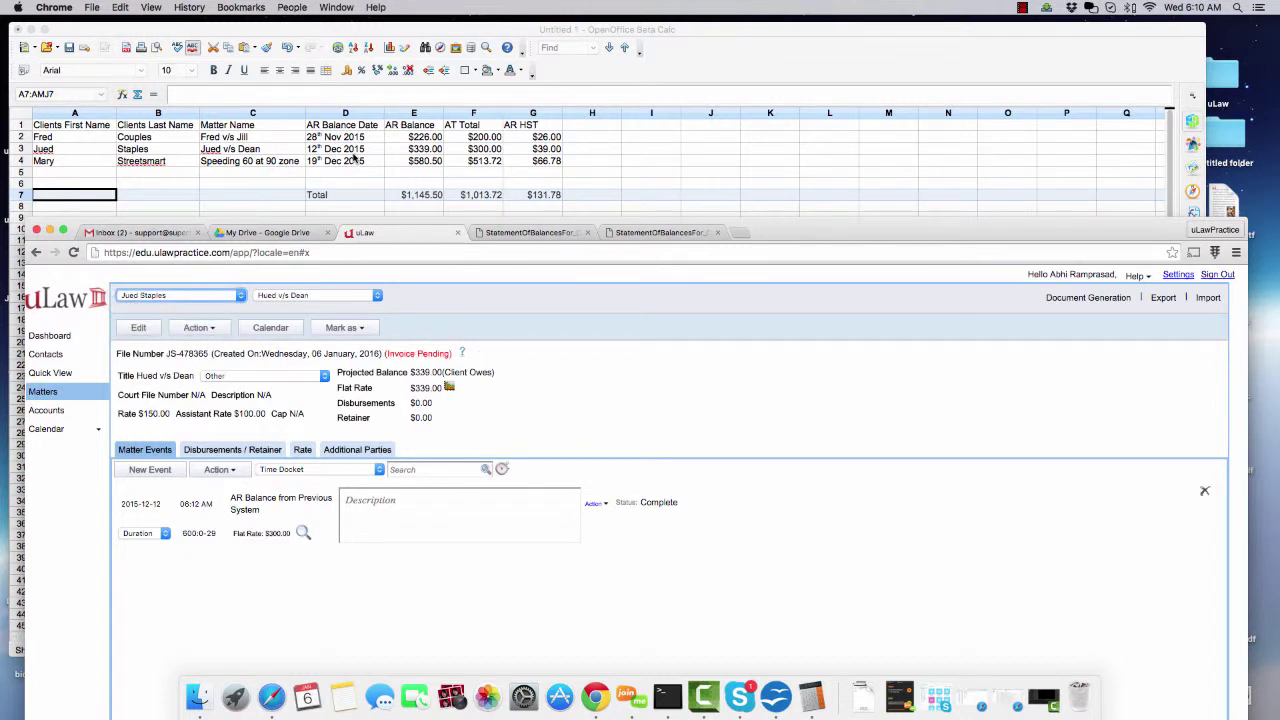
- Invoice the second client's $339.00 matter dated 2015-12-12 and download the invoice
left_click(1078, 299)
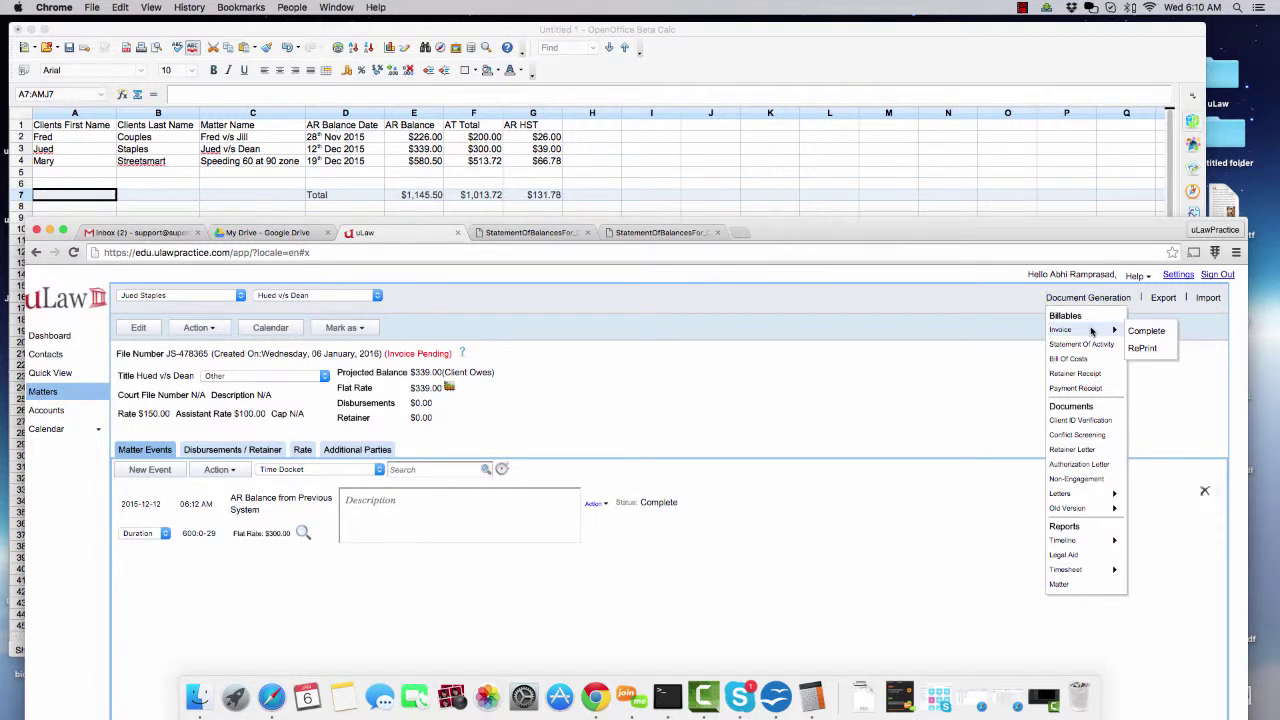
left_click(1140, 332)
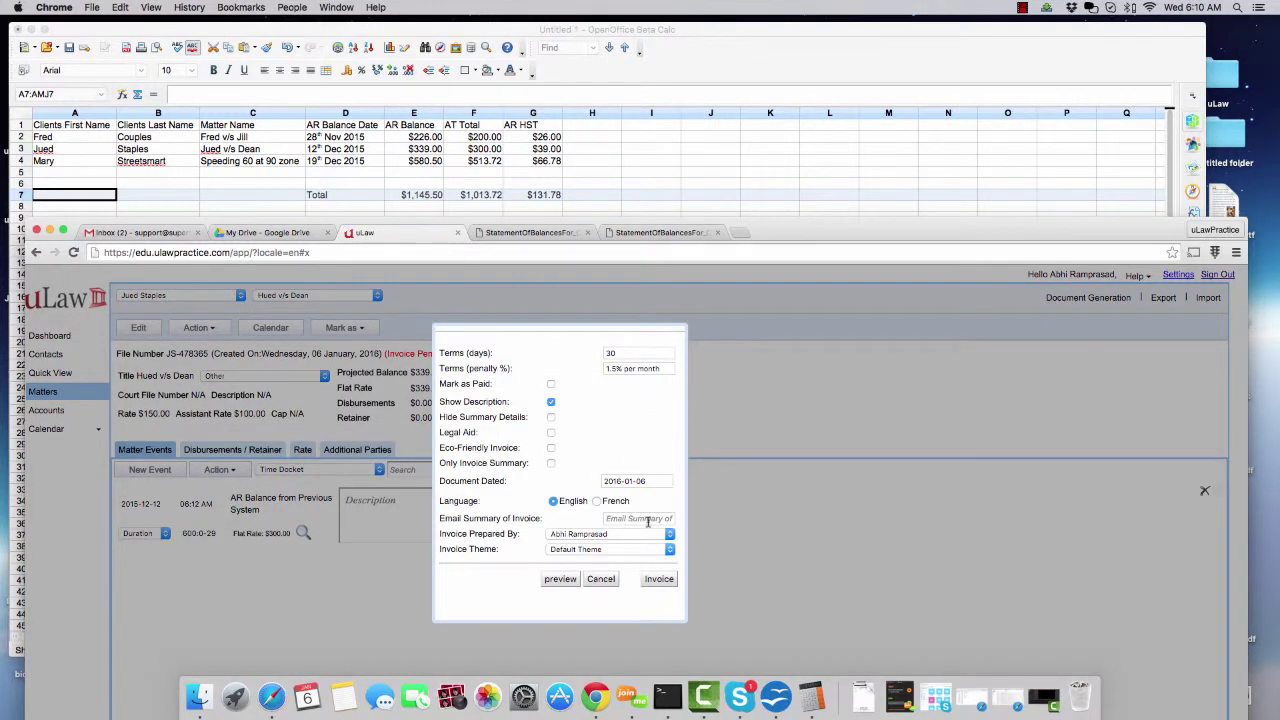
left_click(649, 481)
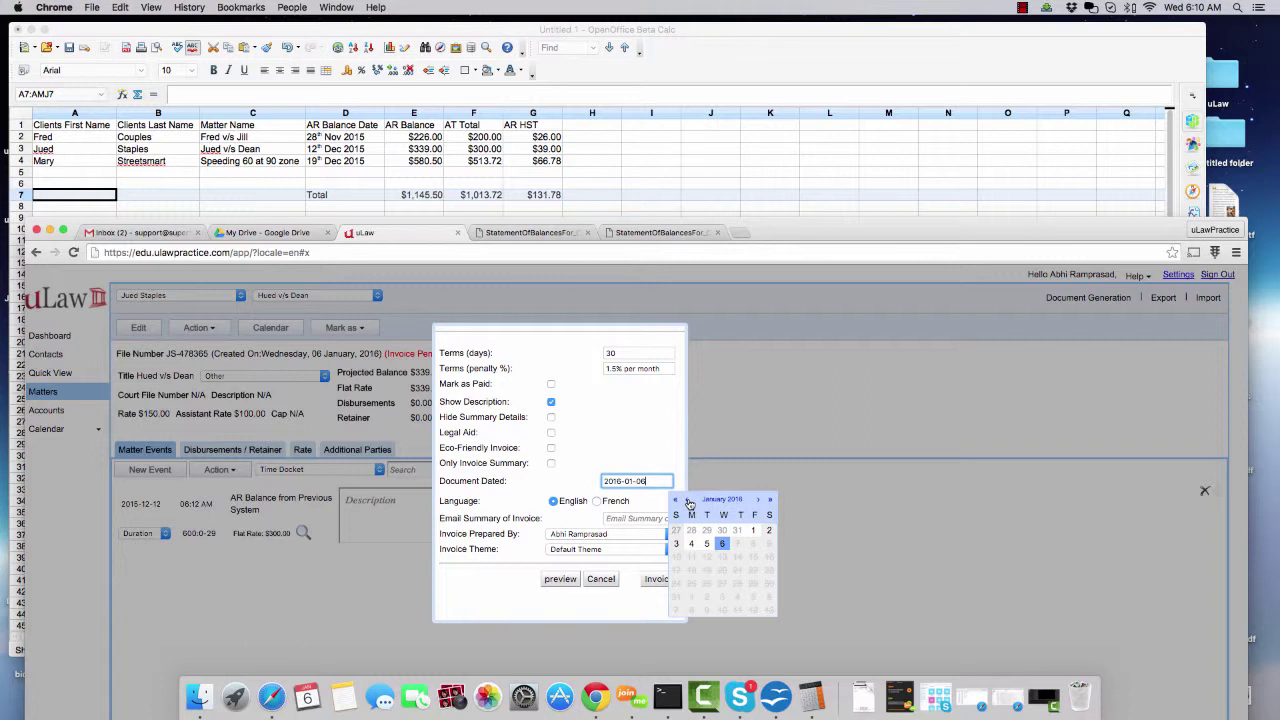
left_click(688, 501)
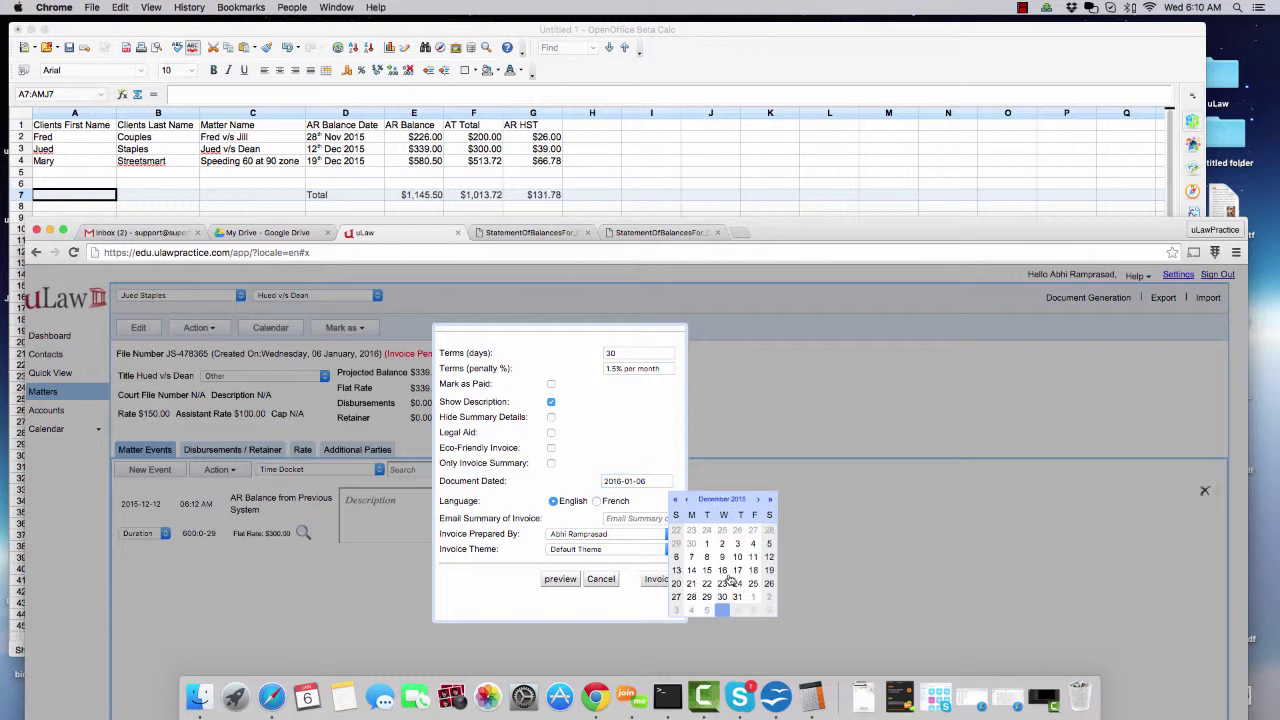
left_click(769, 557)
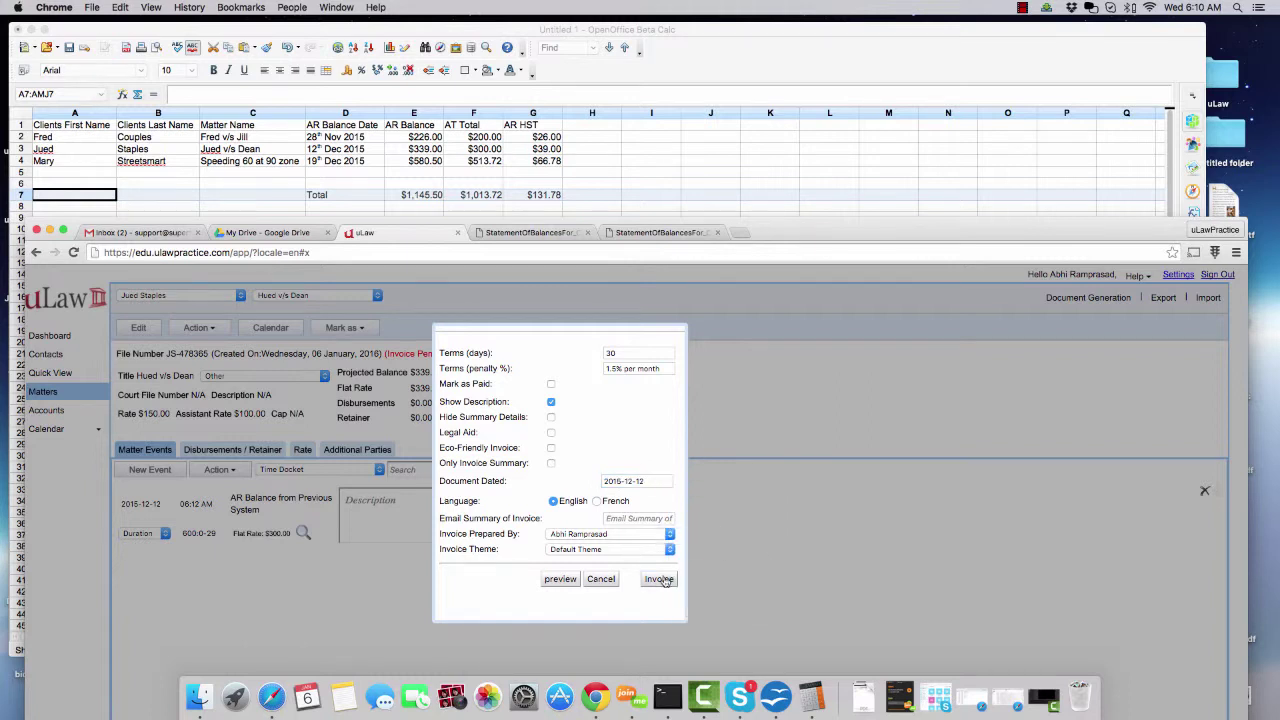
left_click(659, 579)
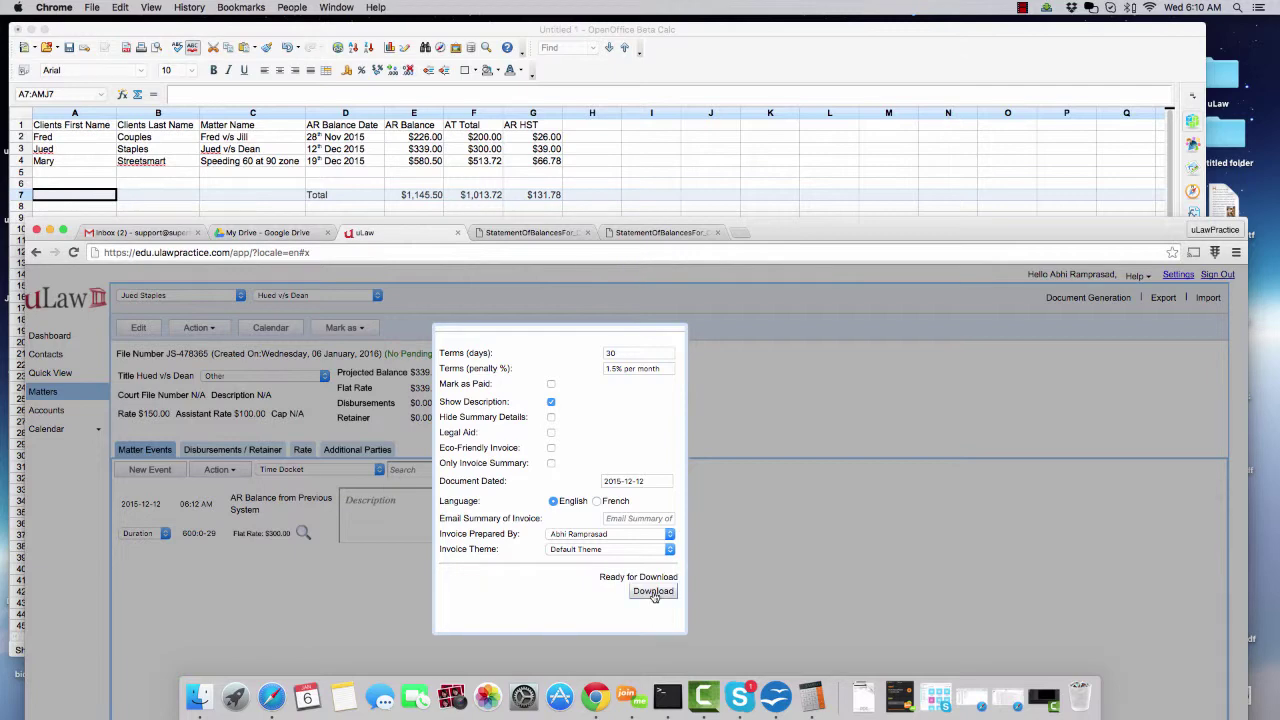
left_click(654, 596)
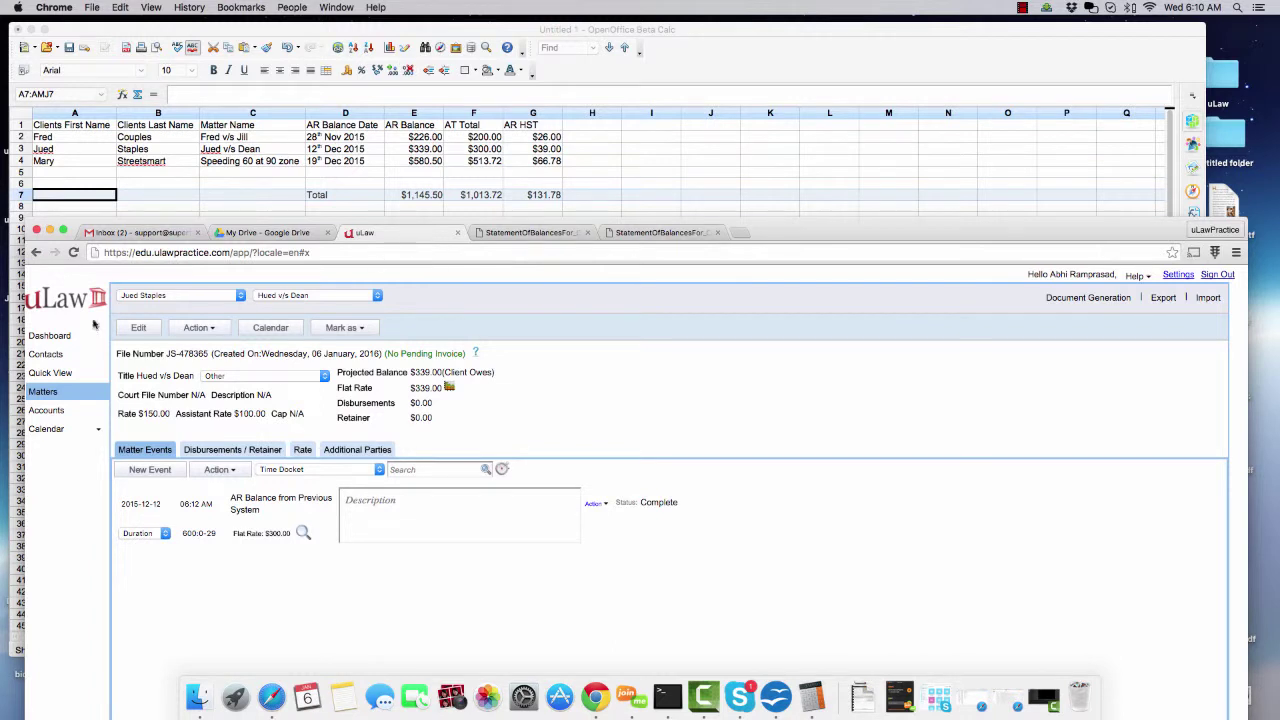
- Select the third client, invoice the $580.50 speeding matter dated 2015-12-19, and download it
left_click(178, 296)
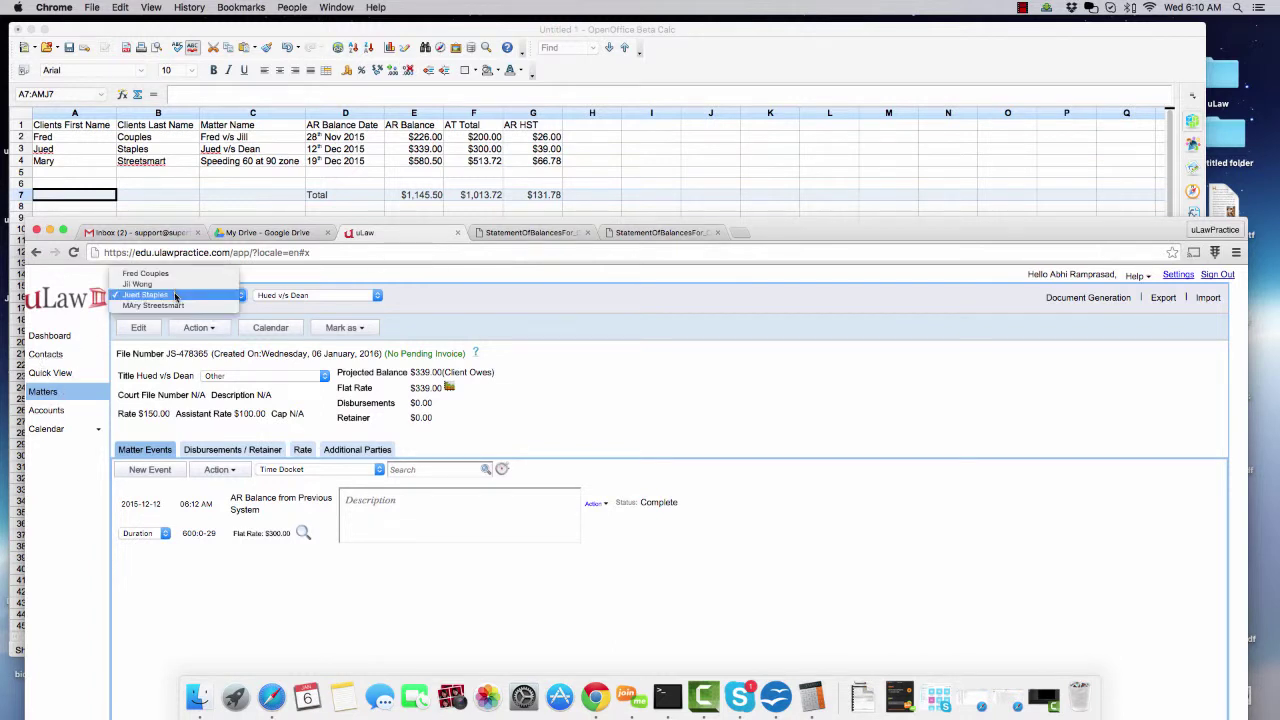
left_click(171, 311)
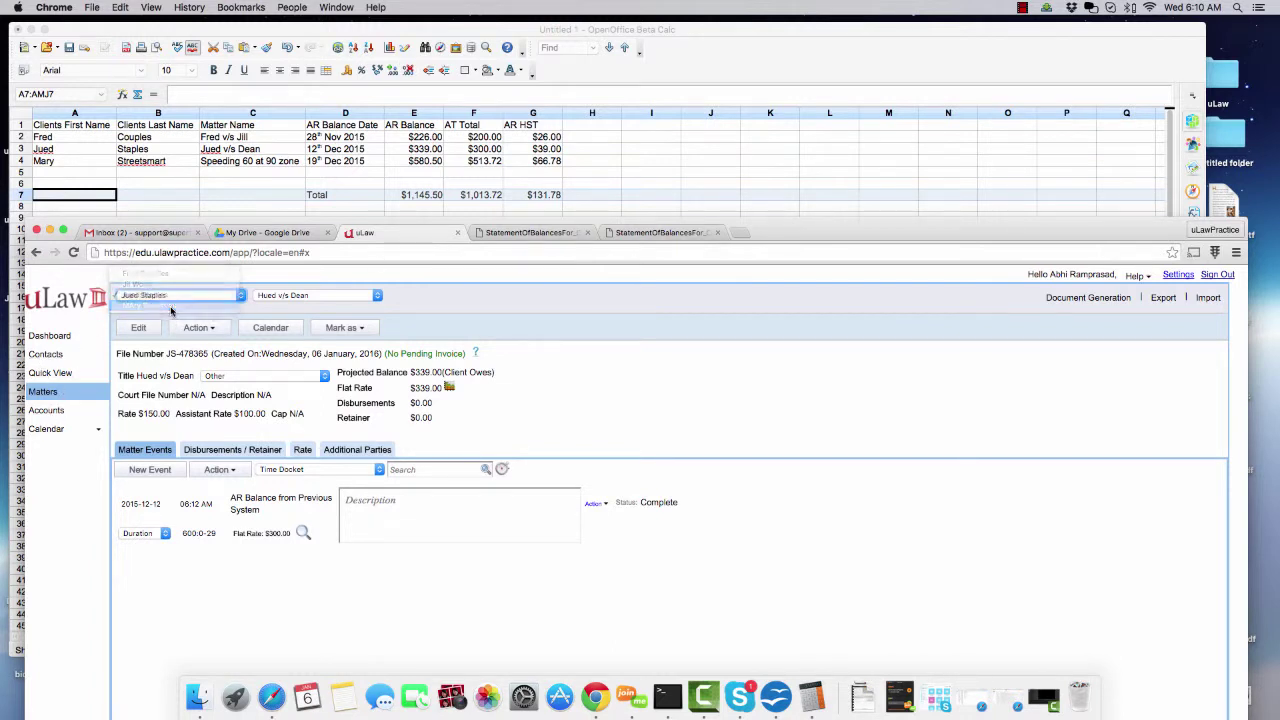
left_click(1088, 298)
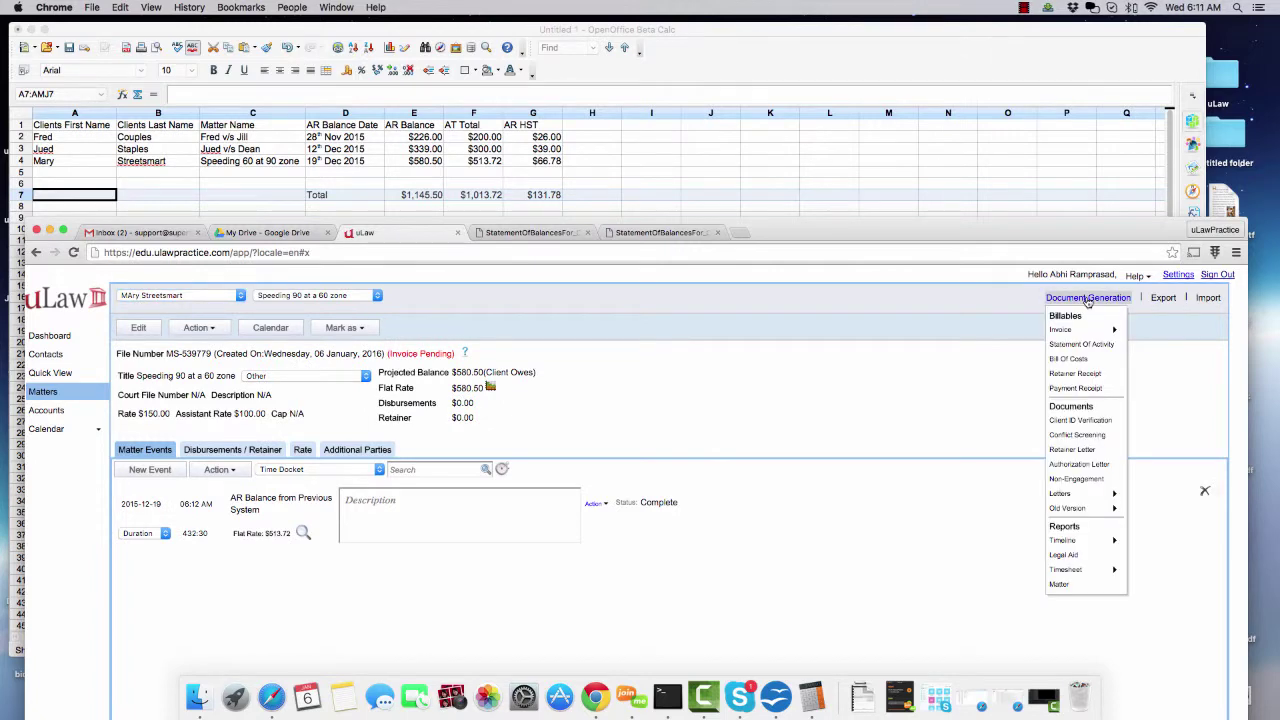
mouse_move(1092, 330)
left_click(1144, 331)
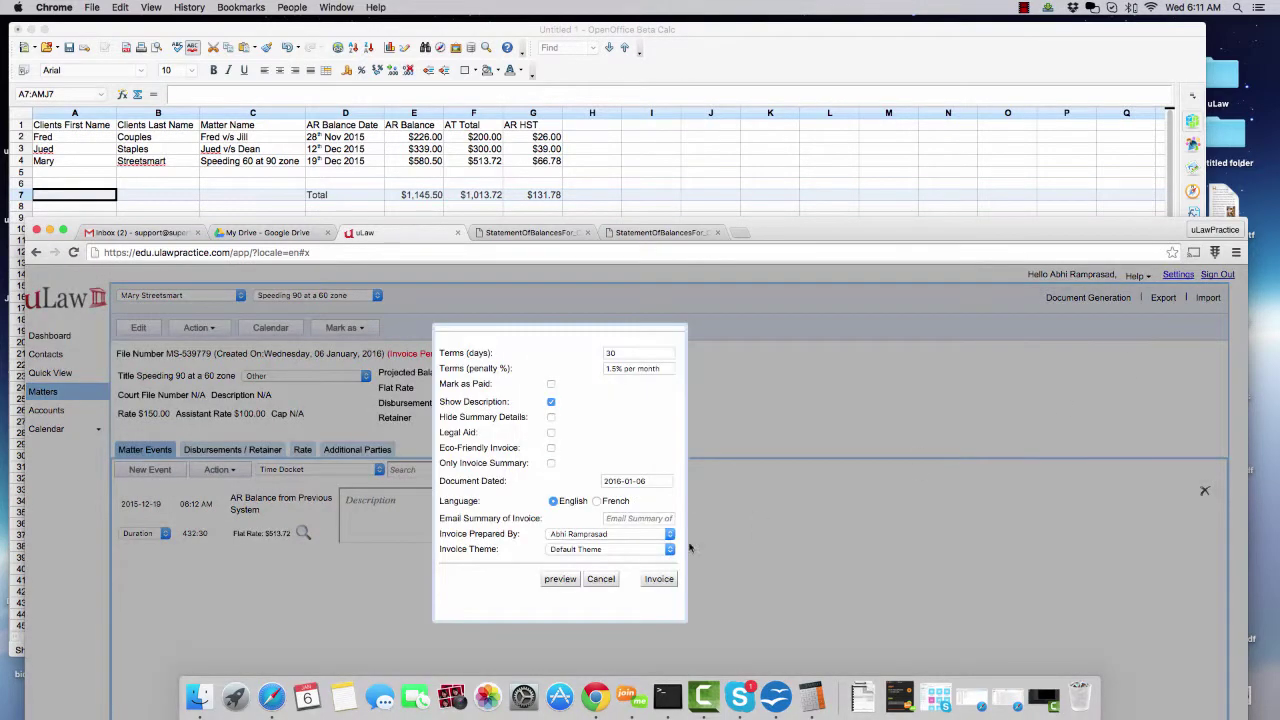
left_click(625, 481)
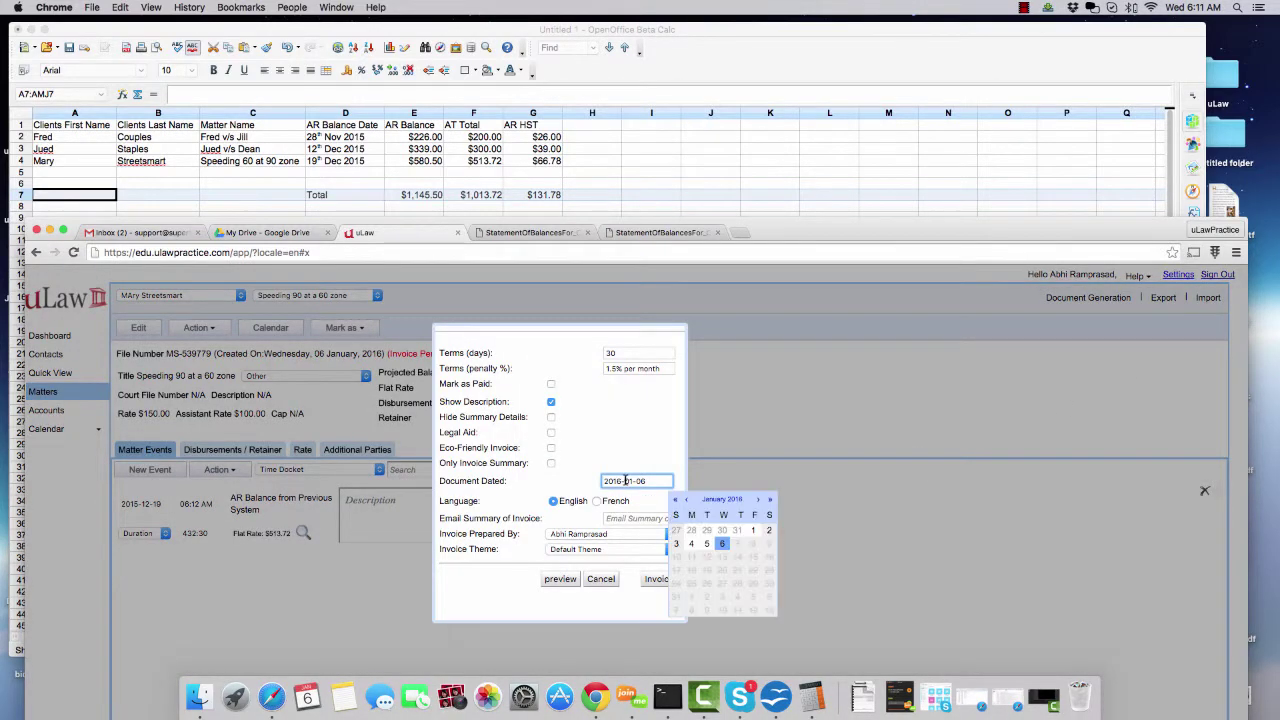
left_click(687, 503)
left_click(768, 570)
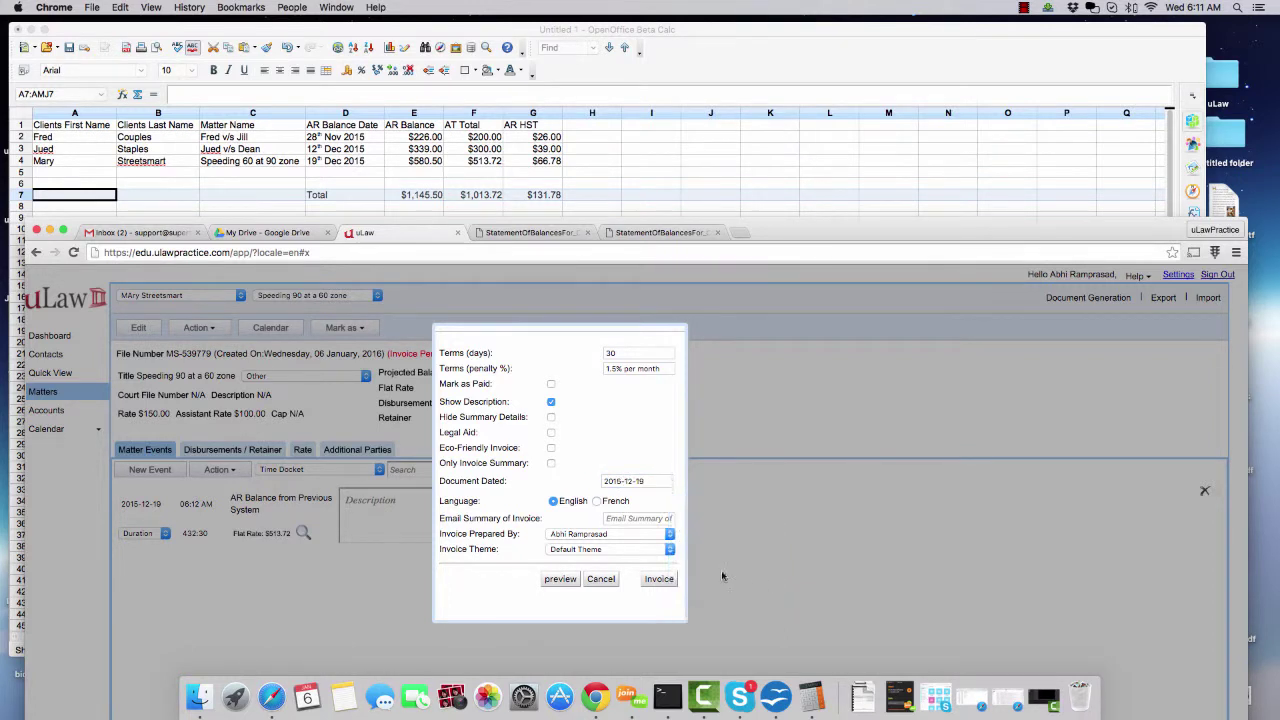
left_click(660, 580)
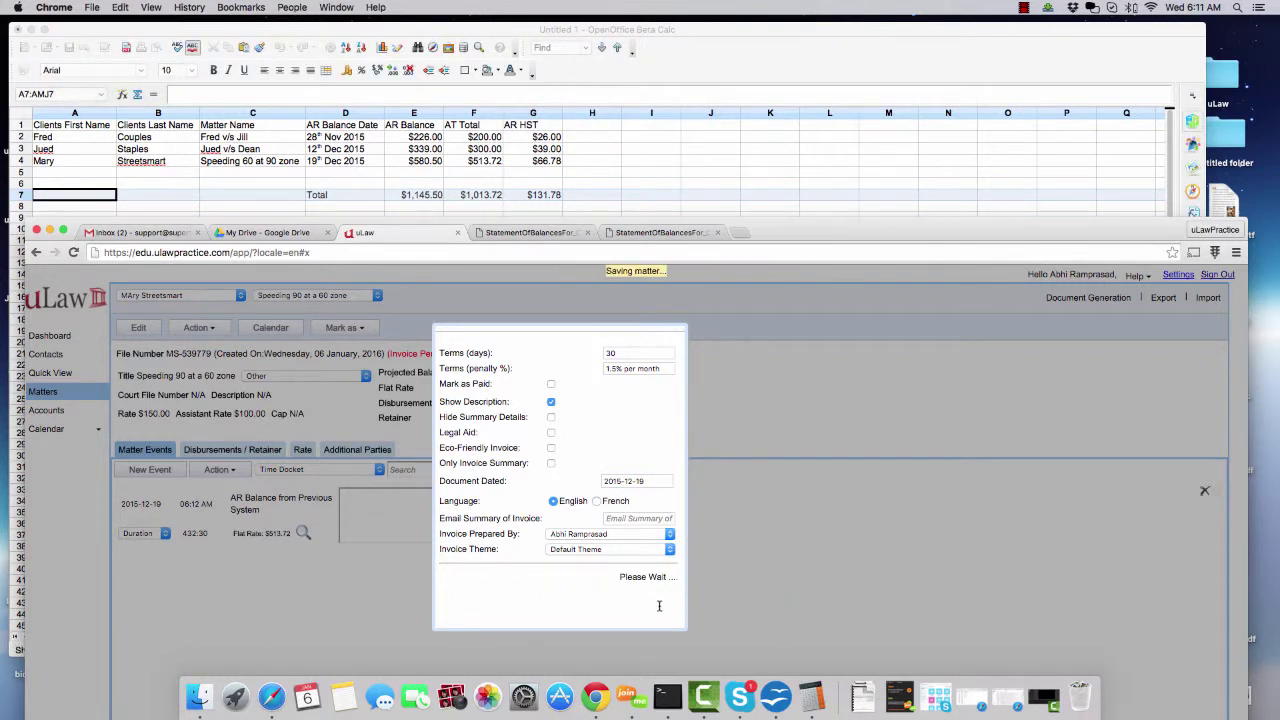
left_click(659, 591)
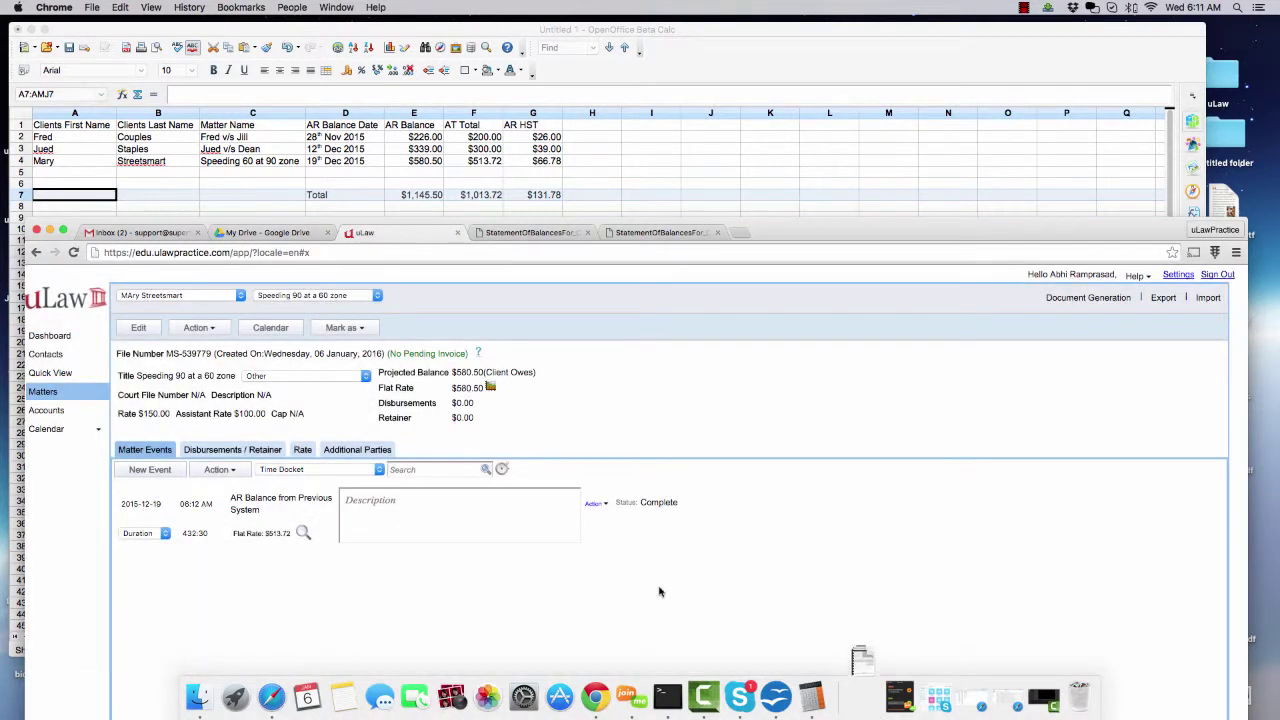
- Check the AR spreadsheet, then bring the uLaw window back and move it higher
left_click(122, 38)
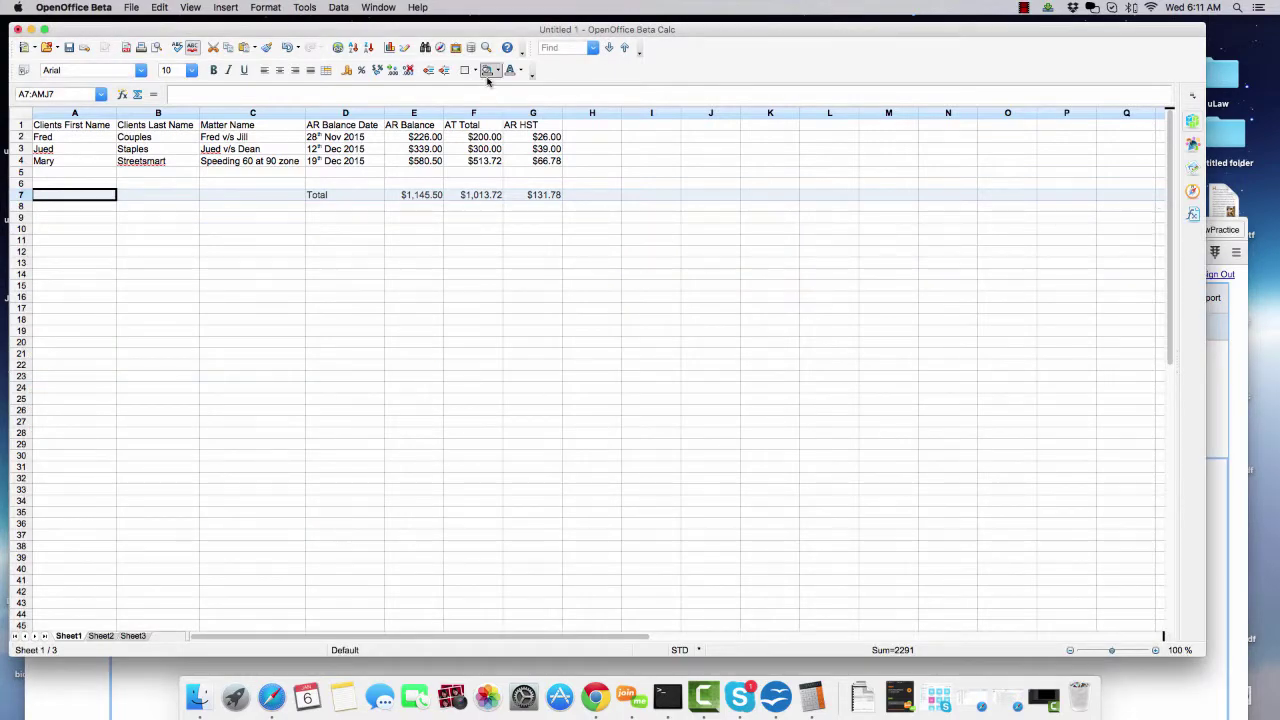
left_click(1220, 544)
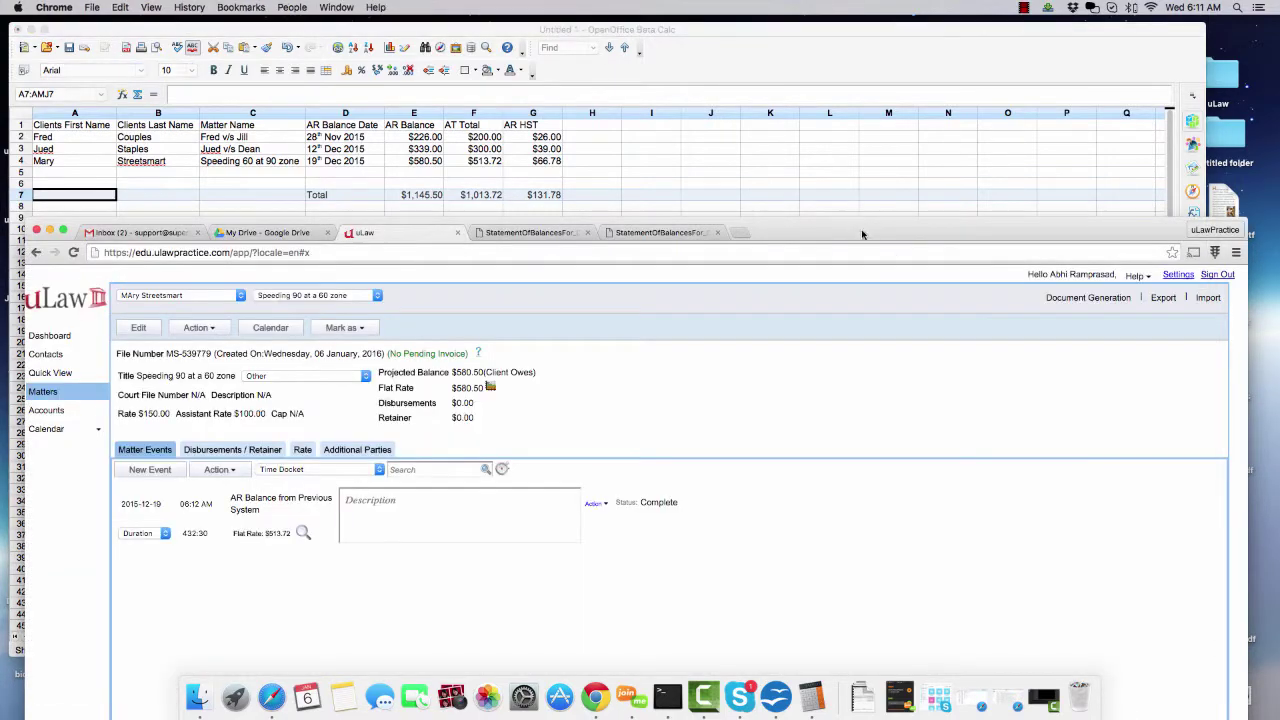
left_click_drag(861, 229, 851, 54)
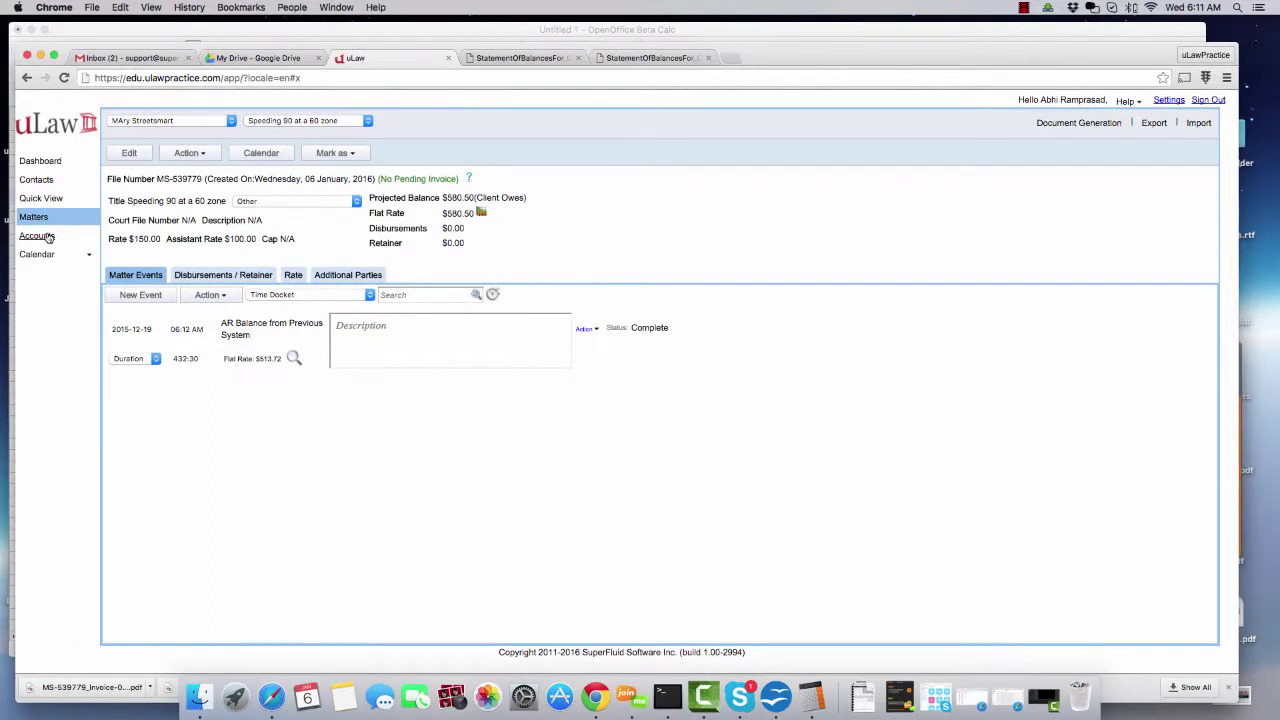
- From Accounts, generate the Clients General Balances PDF via Document Generation > Balances > General
left_click(37, 236)
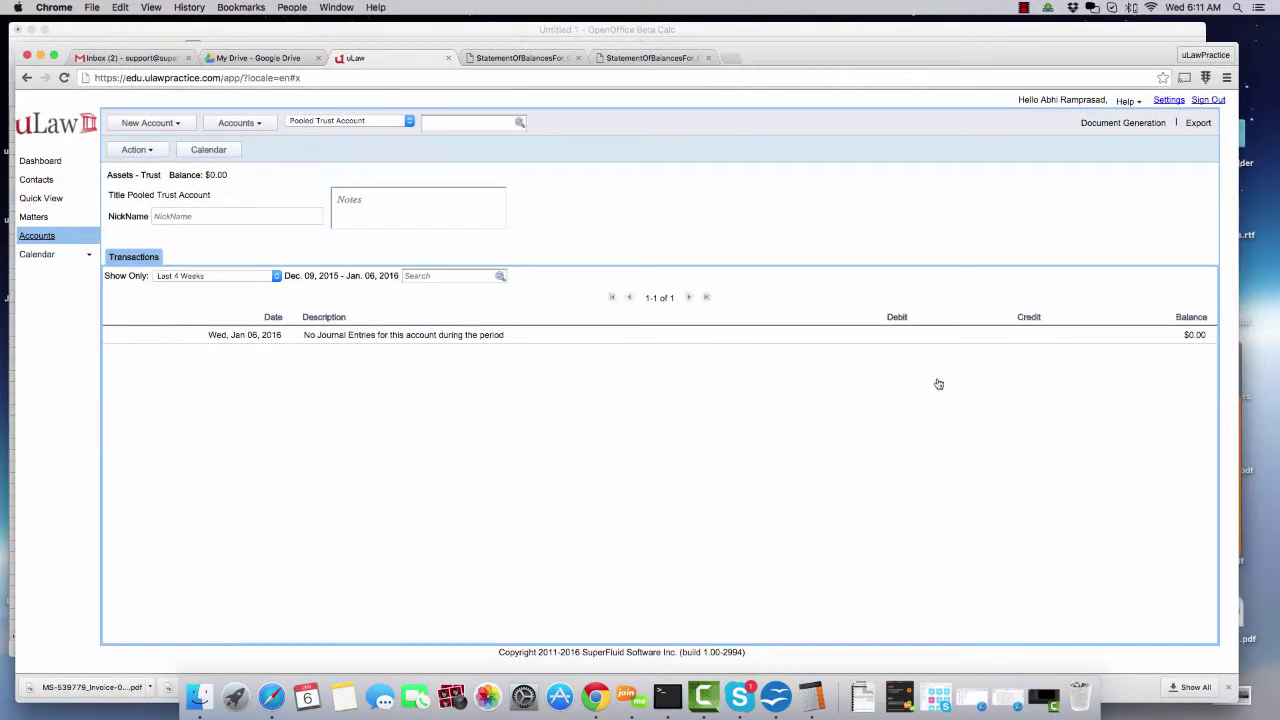
left_click(1122, 124)
mouse_move(1100, 349)
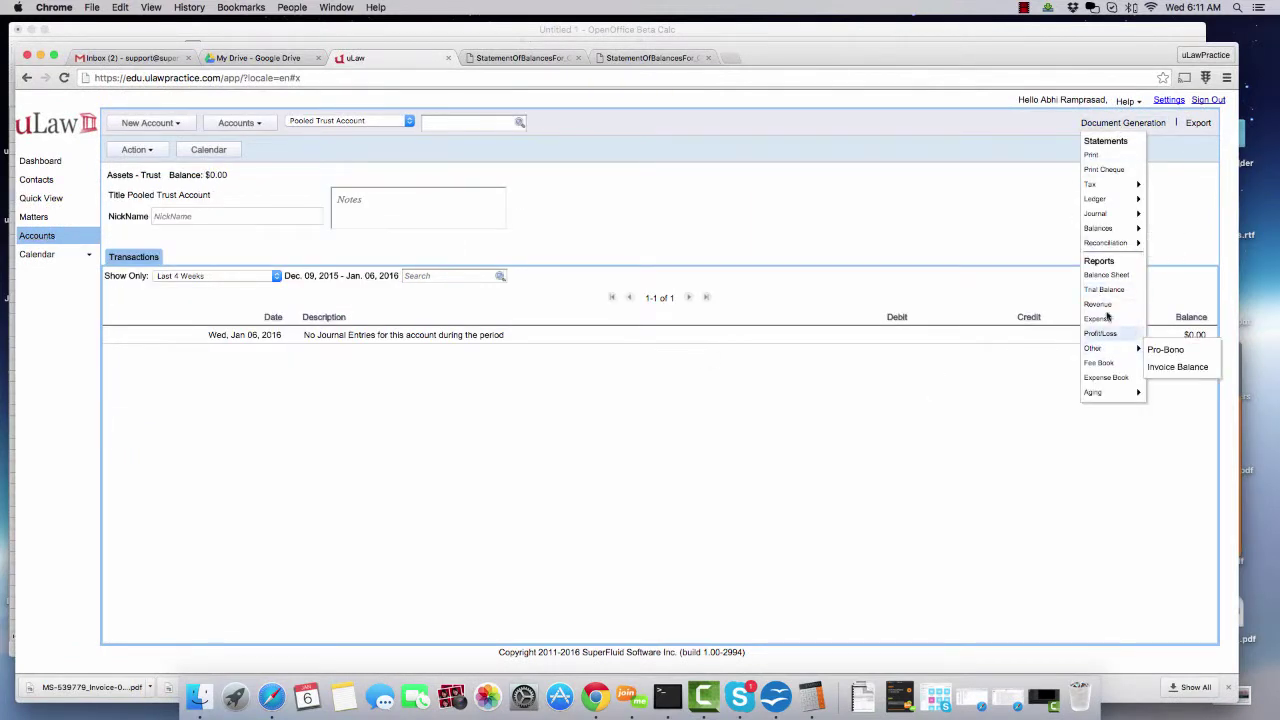
mouse_move(1119, 233)
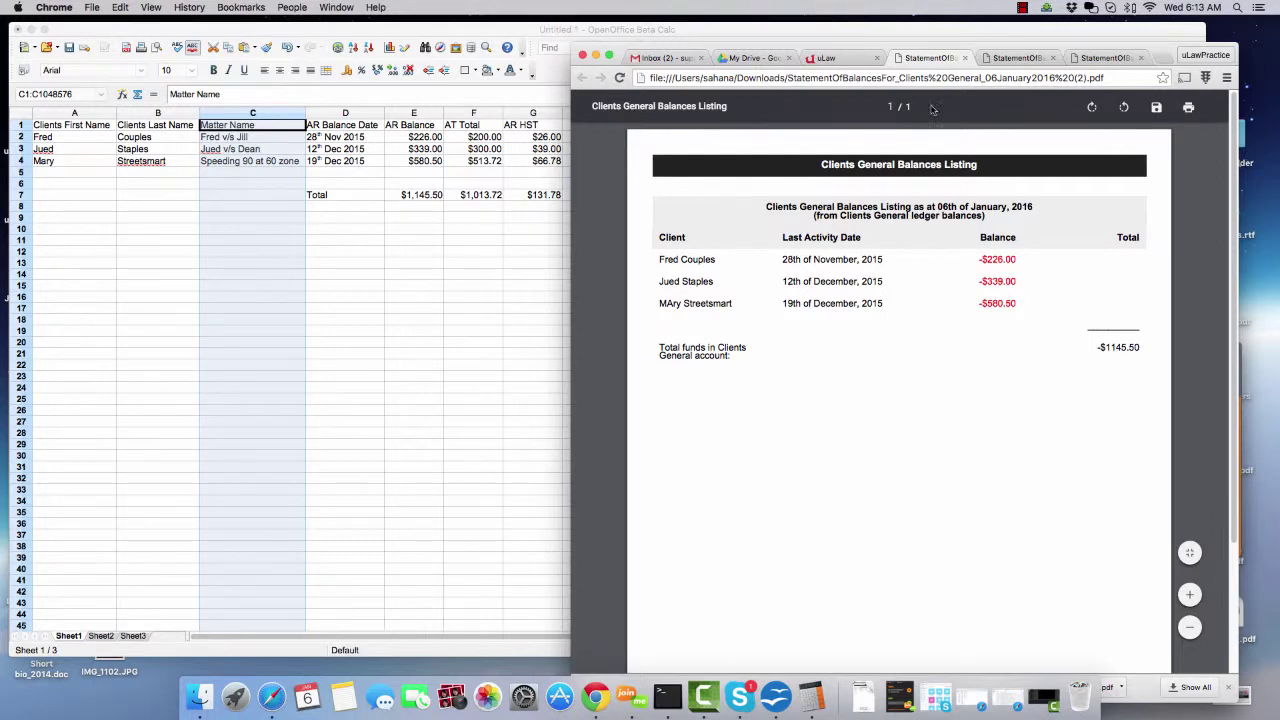
- Open the HST Receivable account via Liabilities > Taxes, showing a $131.78 credit balance
left_click(843, 60)
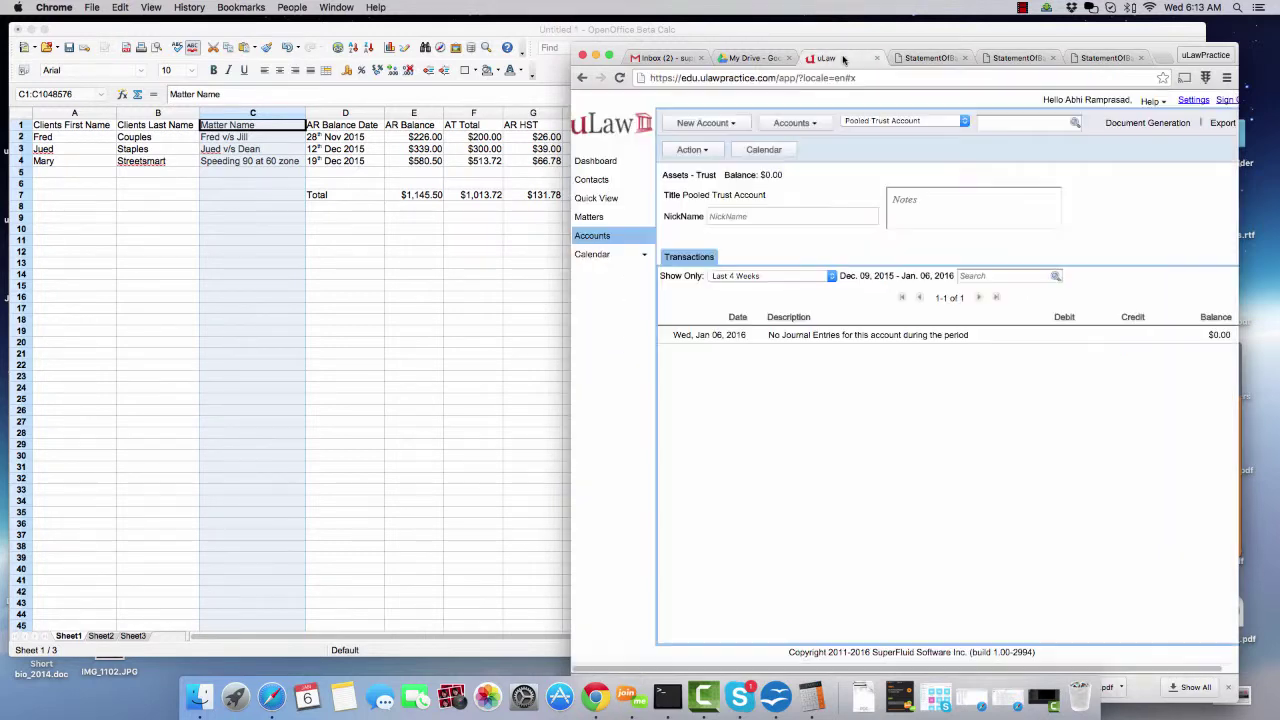
left_click(816, 124)
mouse_move(840, 175)
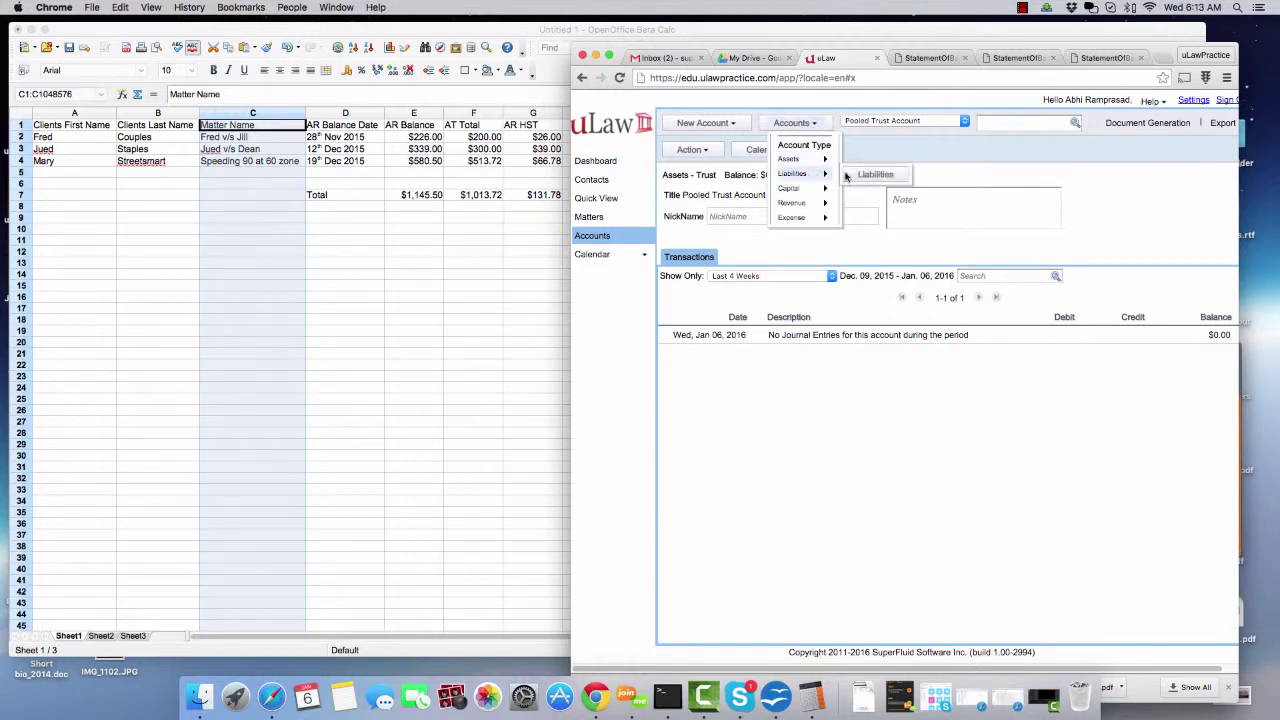
mouse_move(897, 246)
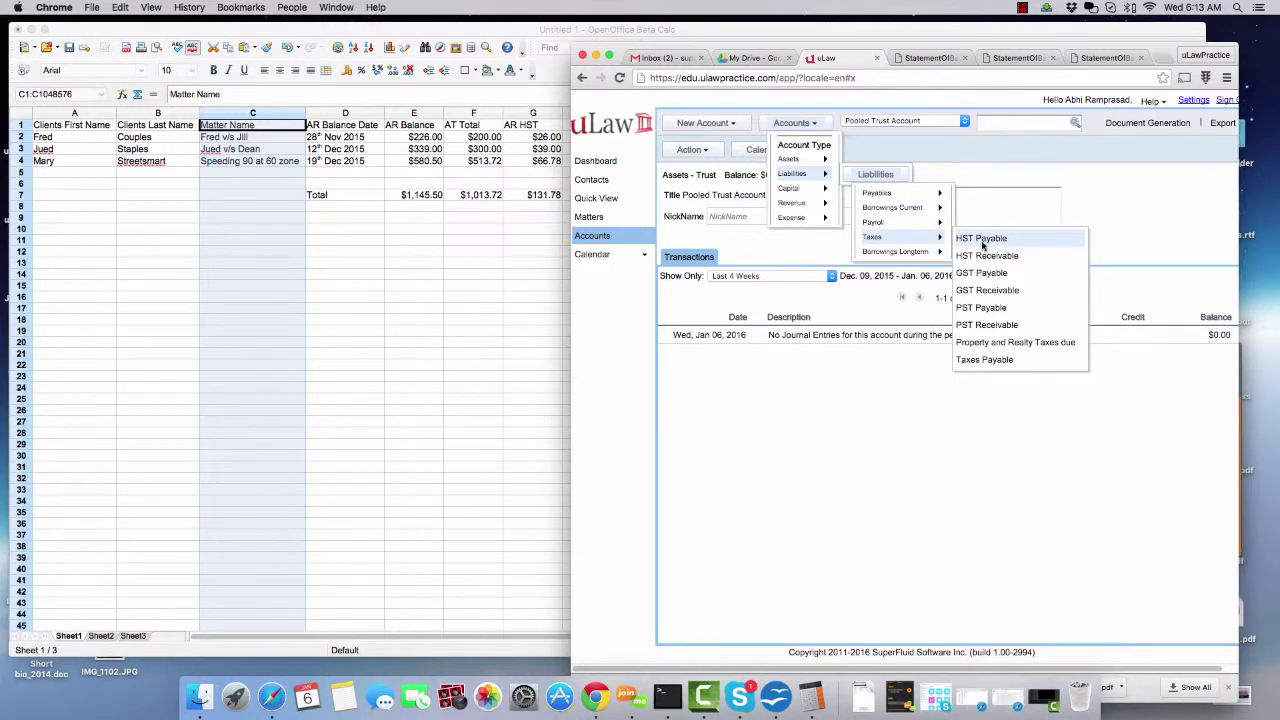
left_click(983, 240)
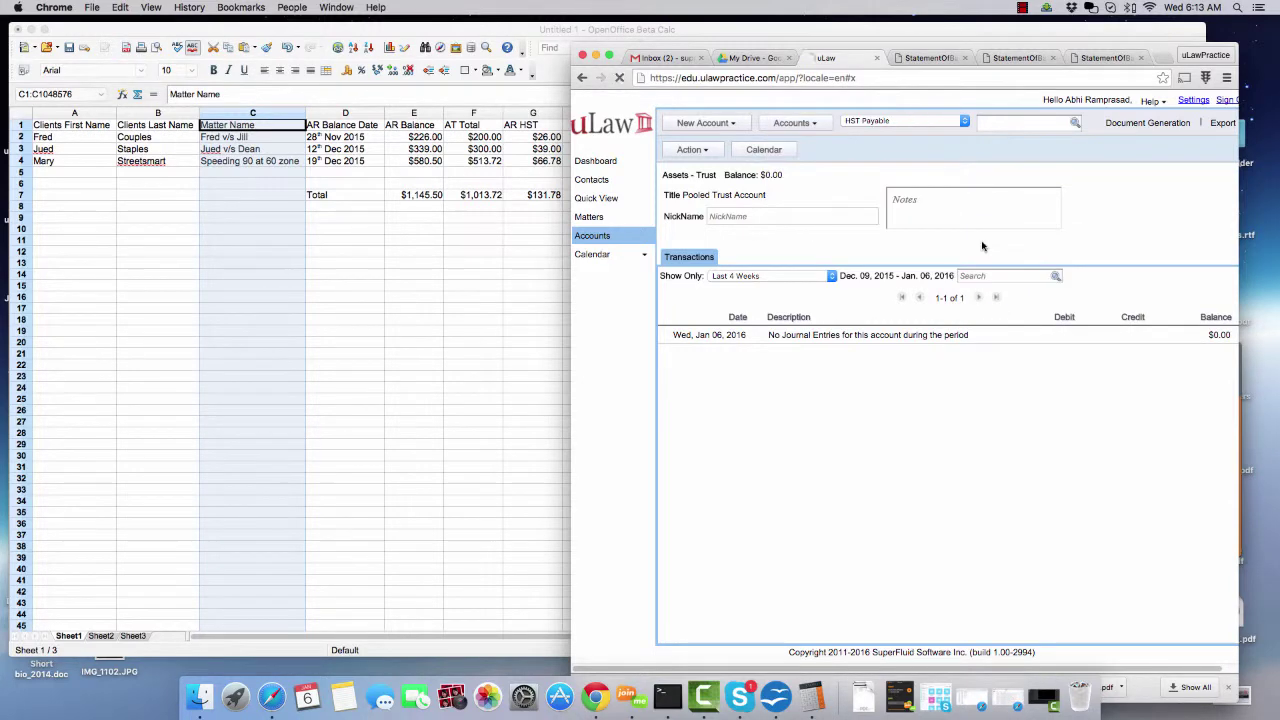
left_click(884, 121)
left_click(884, 131)
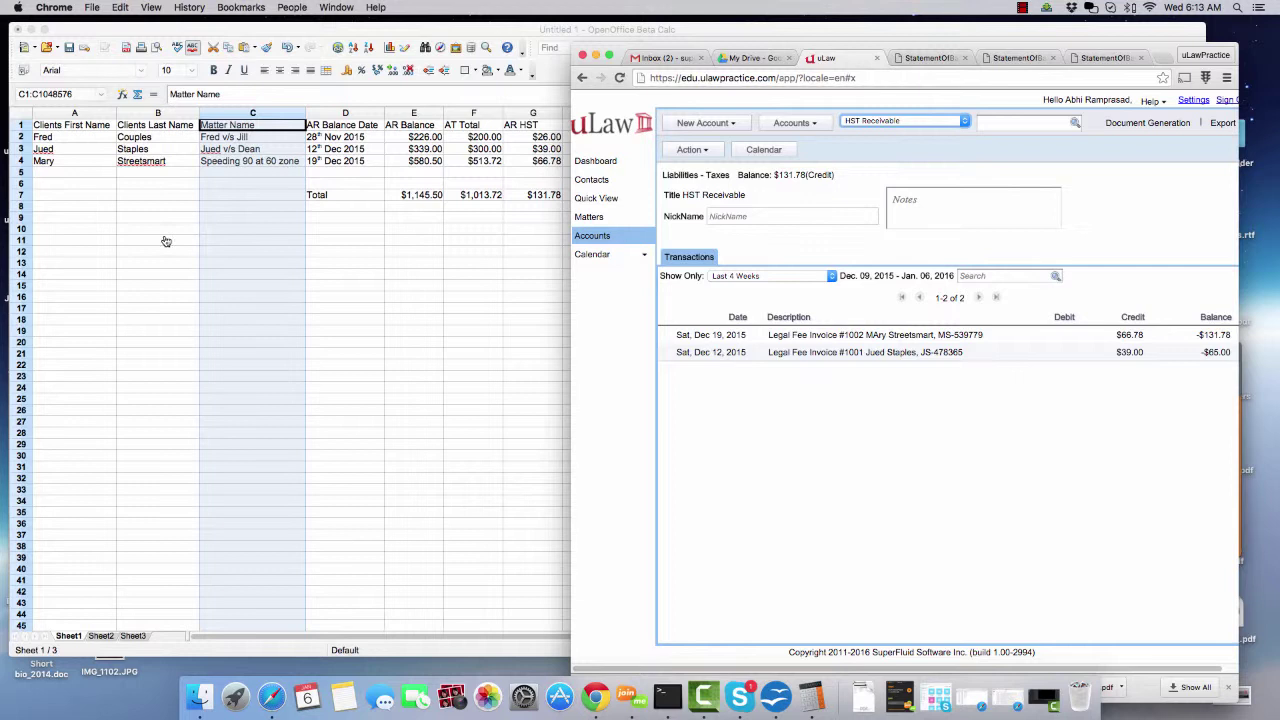
left_click(123, 307)
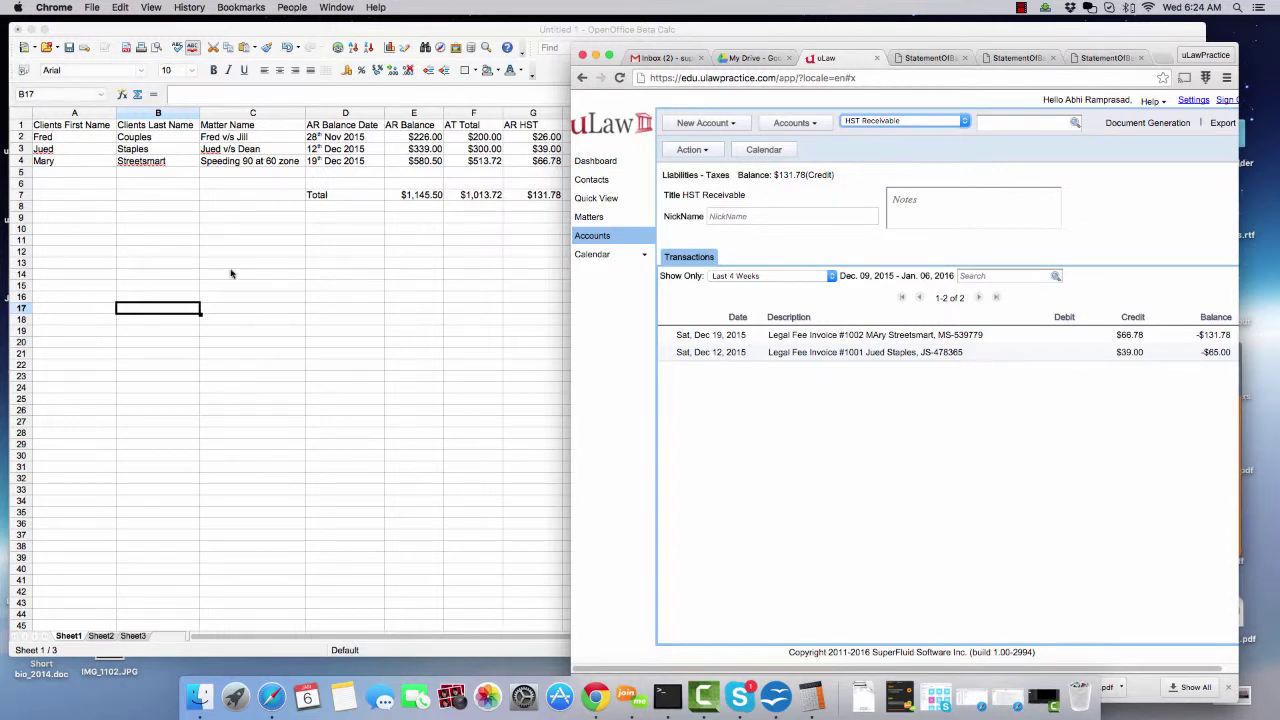
left_click(282, 234)
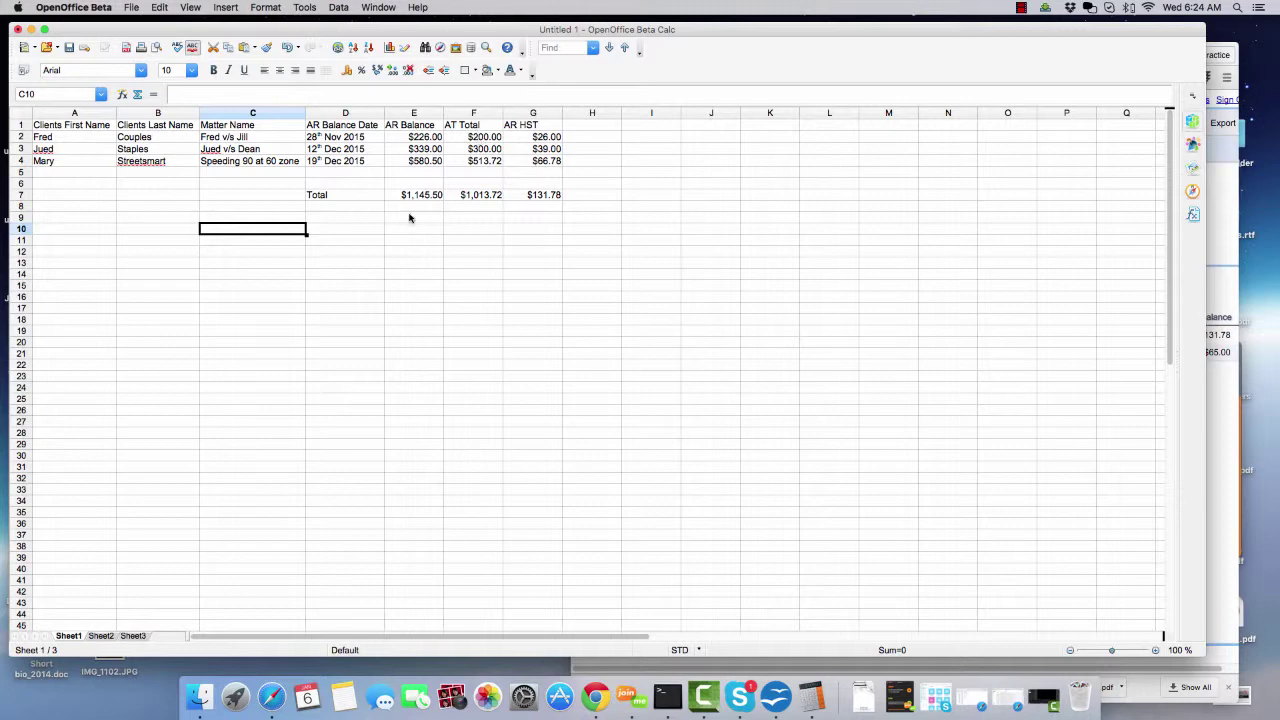
left_click(1224, 234)
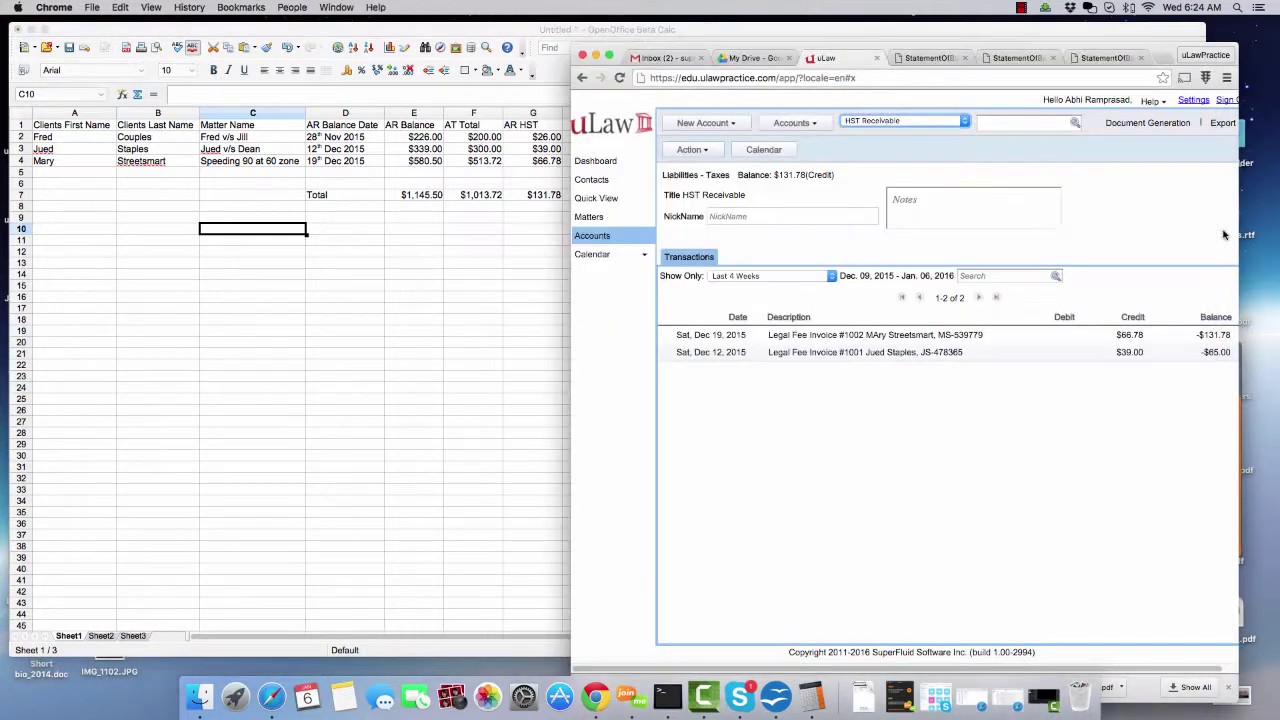
- Open the first client's $226.00 matter and check its invoice #0001000 dated 28 November 2015
left_click(593, 181)
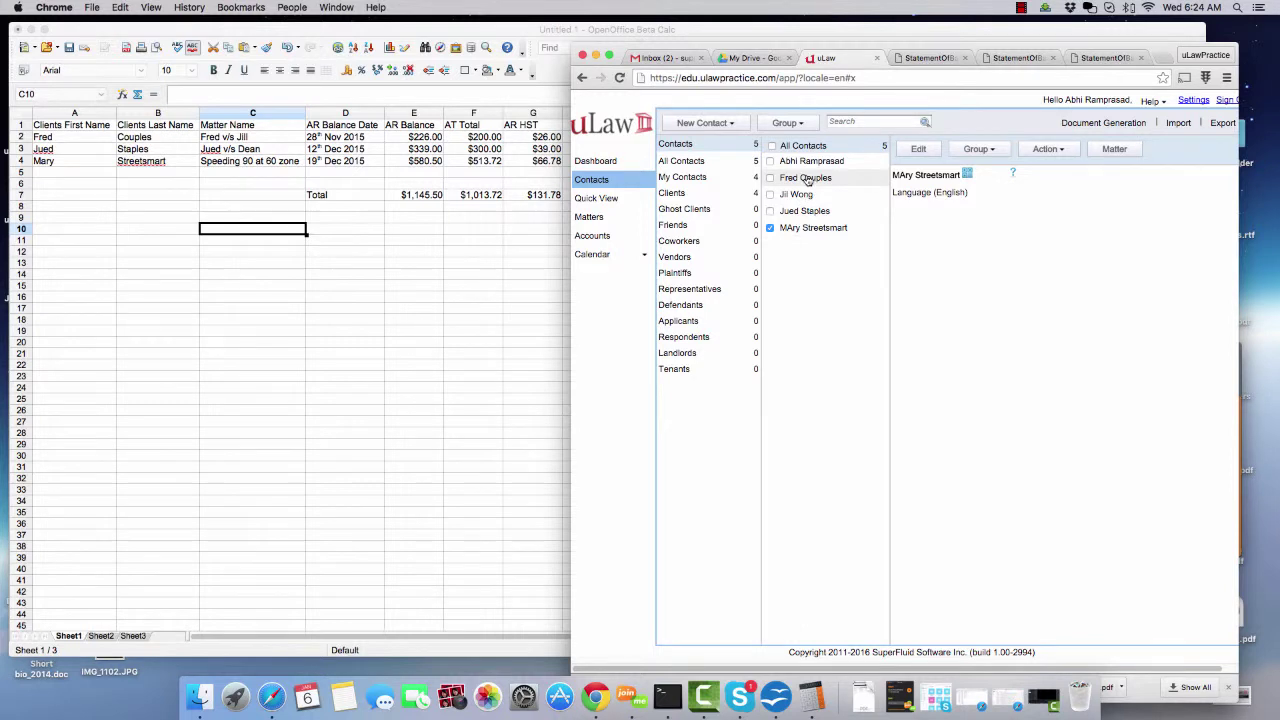
left_click(806, 180)
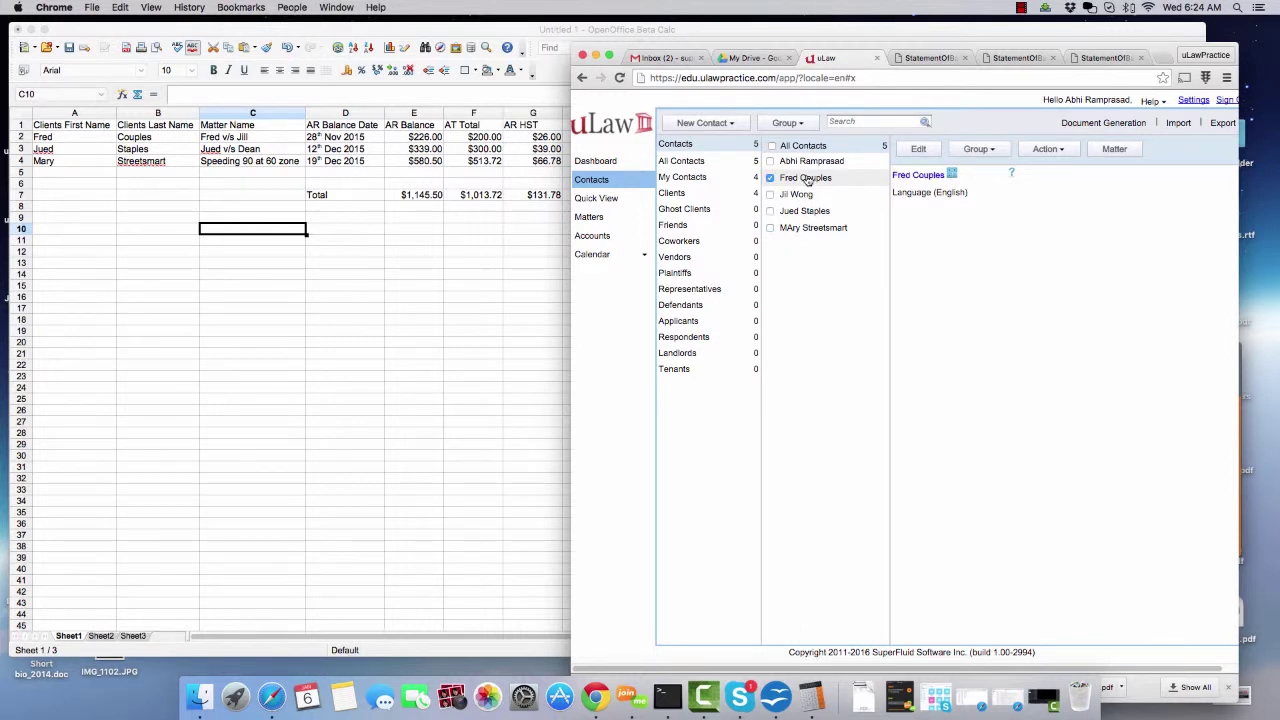
left_click(1118, 149)
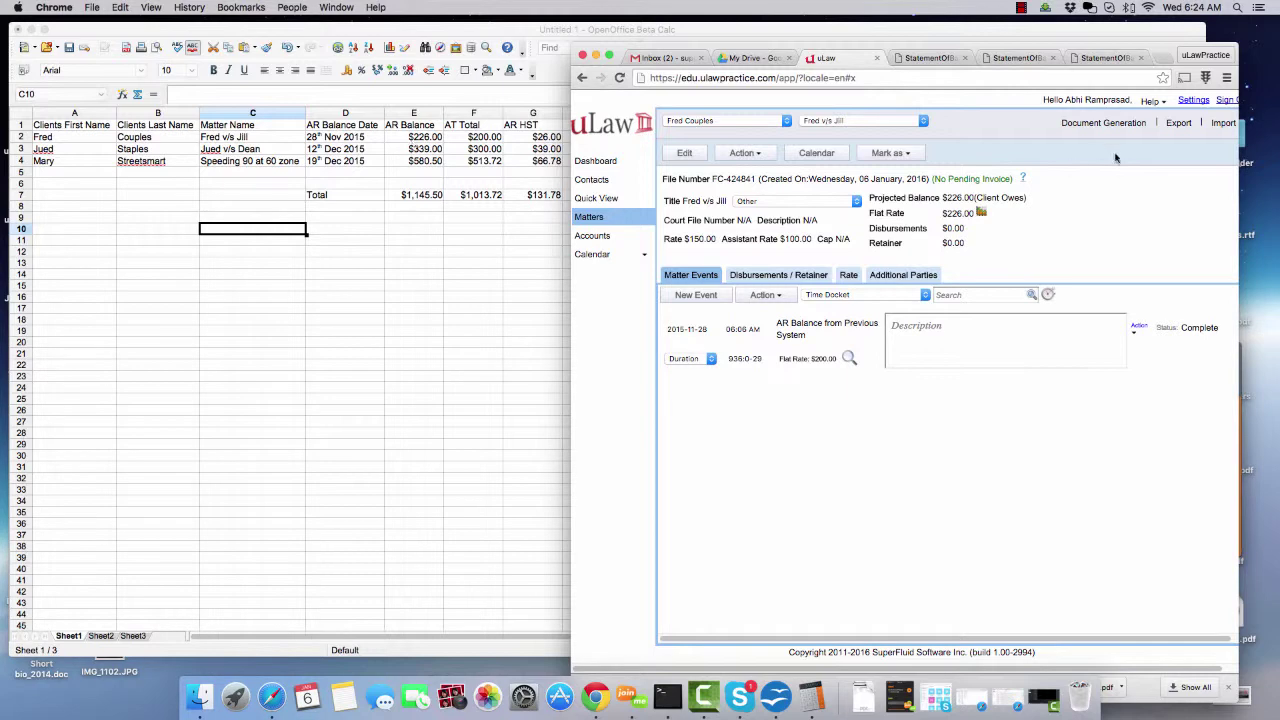
left_click(993, 179)
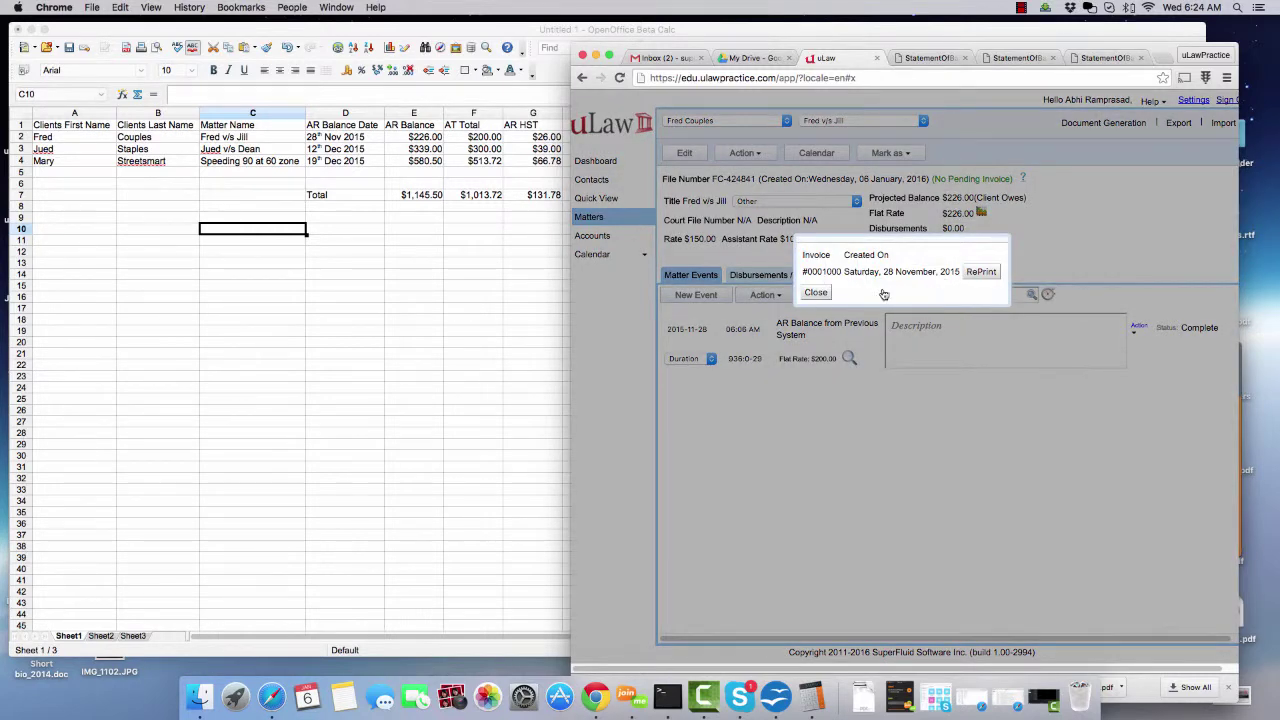
left_click(815, 294)
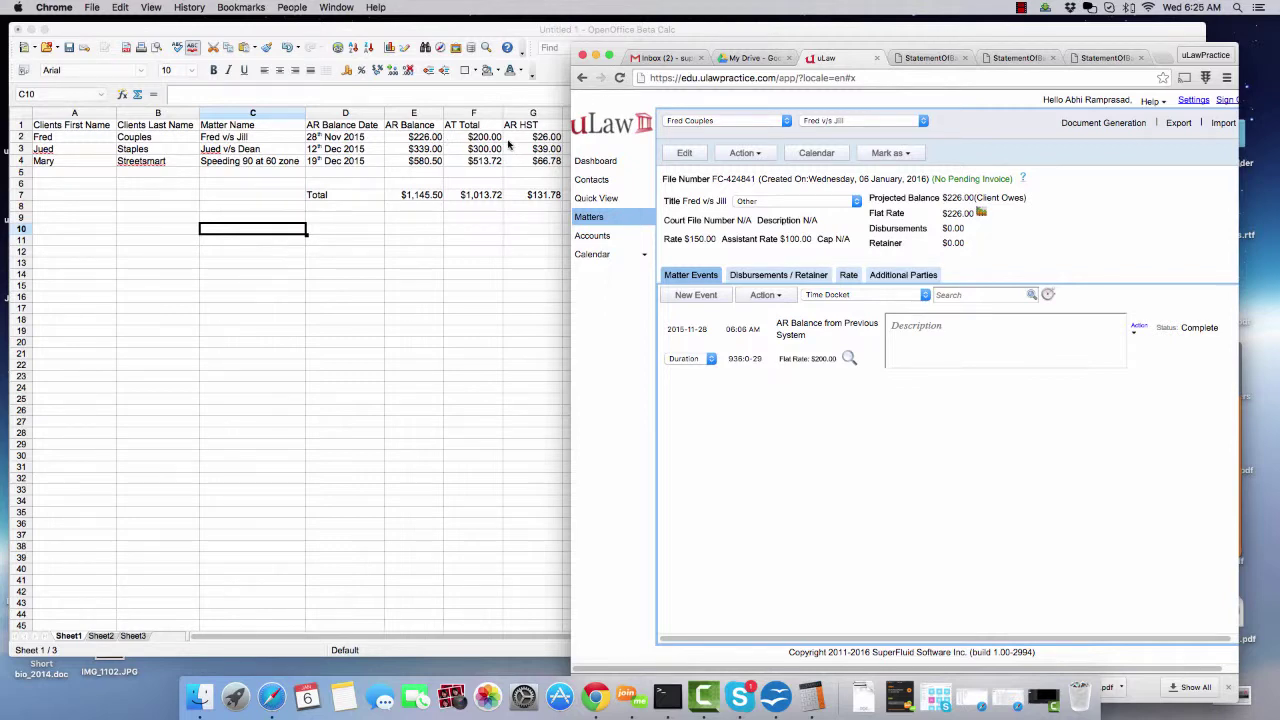
- Return to the clients general balances PDF as of 6 January 2016, totalling -$1145.50
left_click(592, 237)
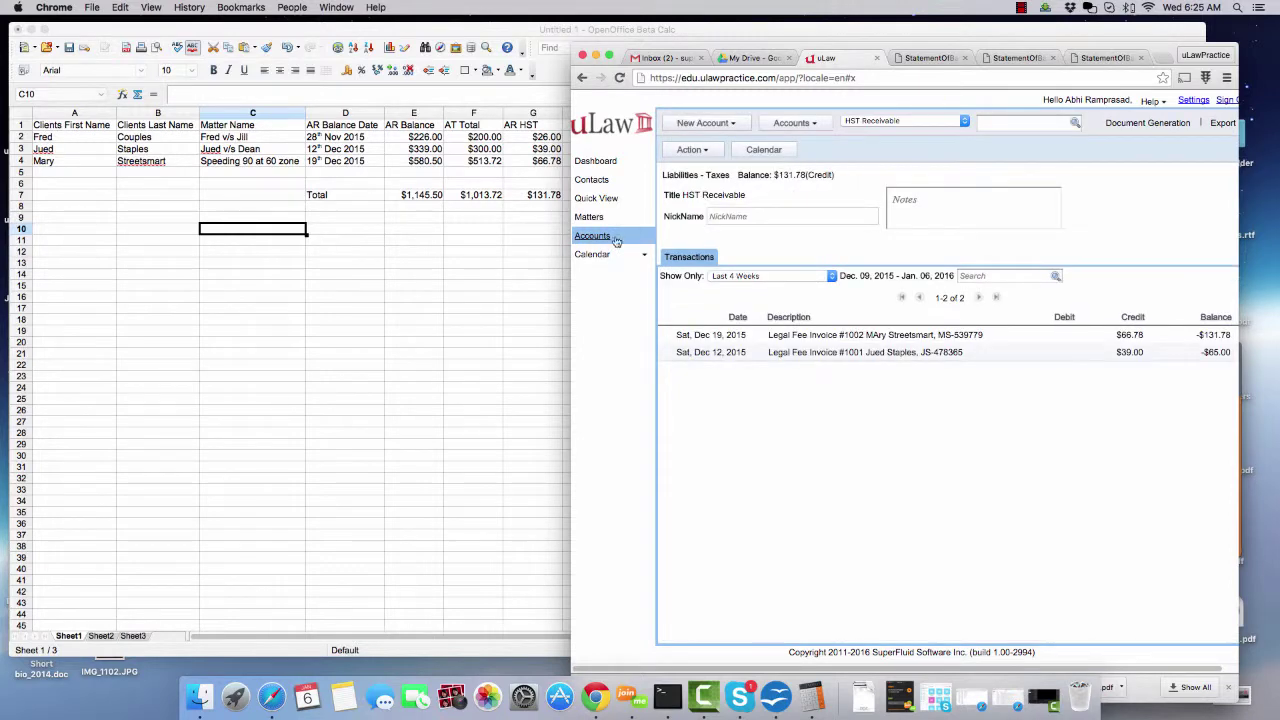
left_click(1142, 124)
mouse_move(1140, 229)
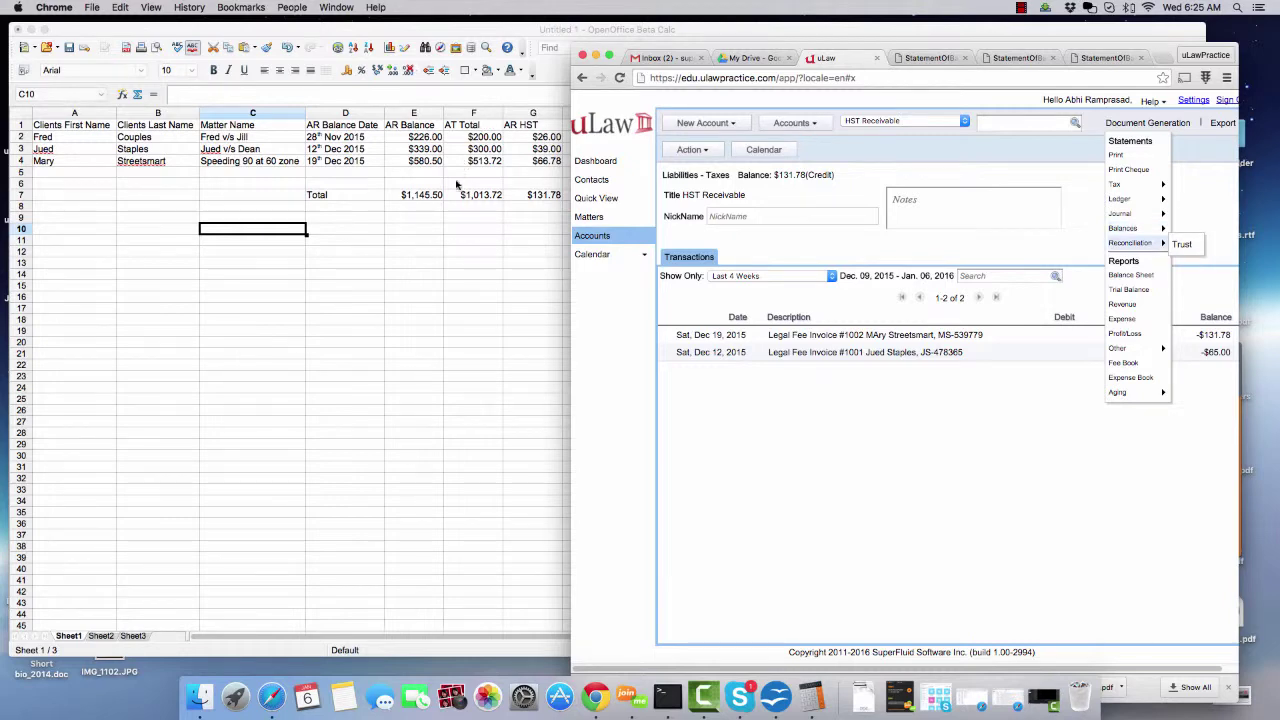
left_click(930, 58)
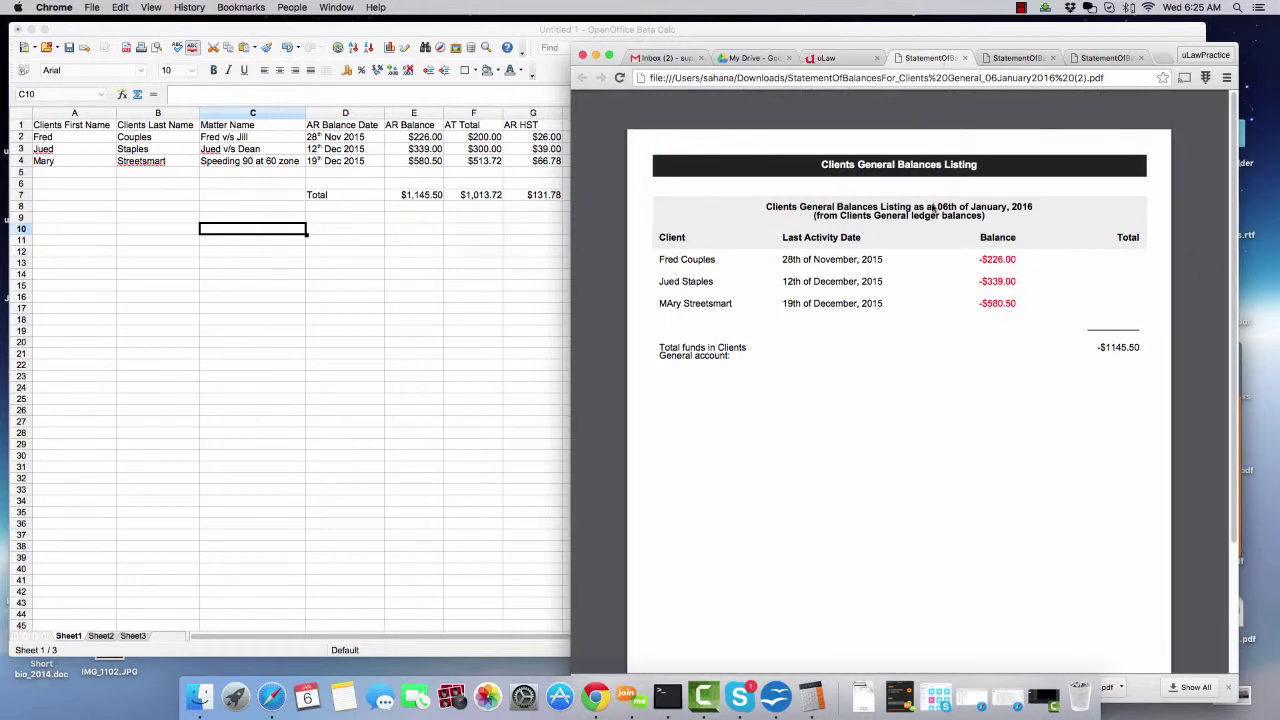